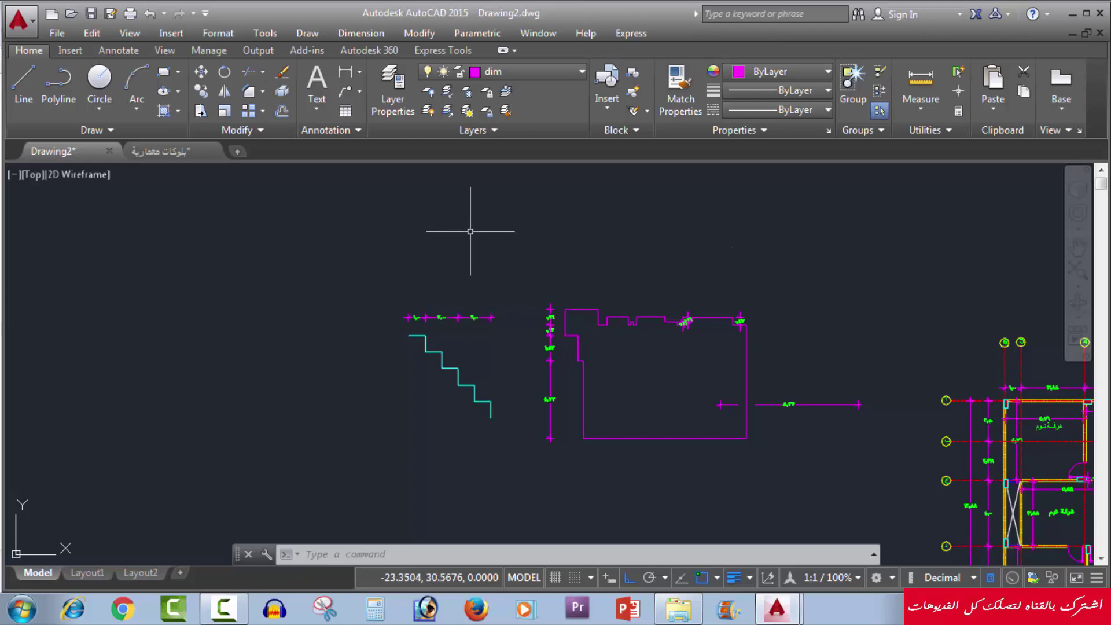
# Open the Dimension menu to list the dimensioning commands.
pyautogui.click(359, 34)
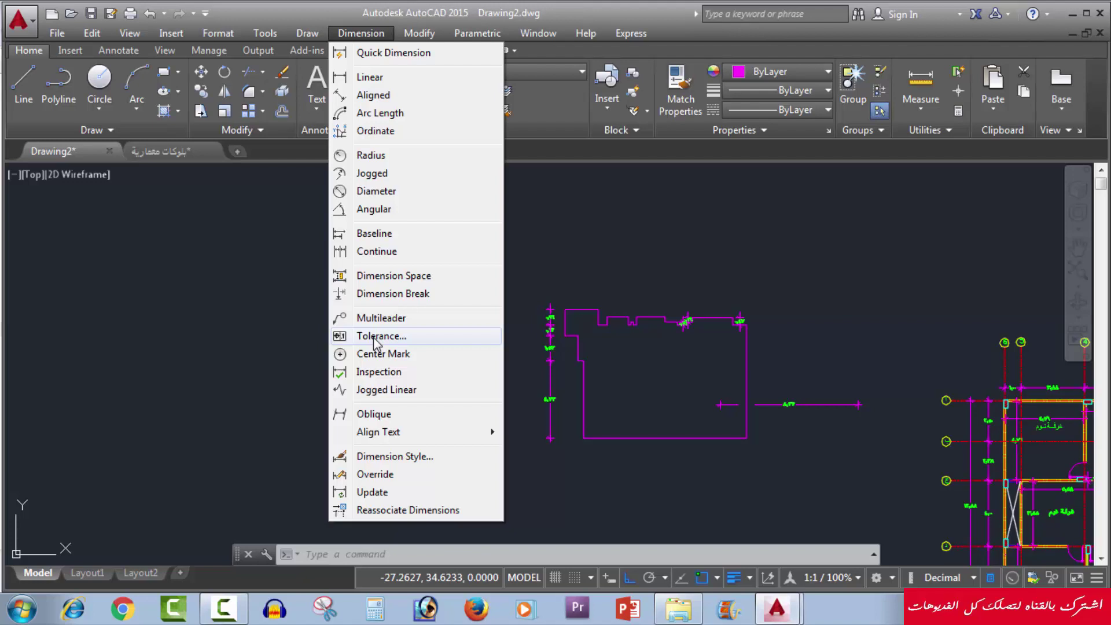
# Start a geometric tolerance with position and circularity rows, each with a diameter sign.
pyautogui.click(378, 338)
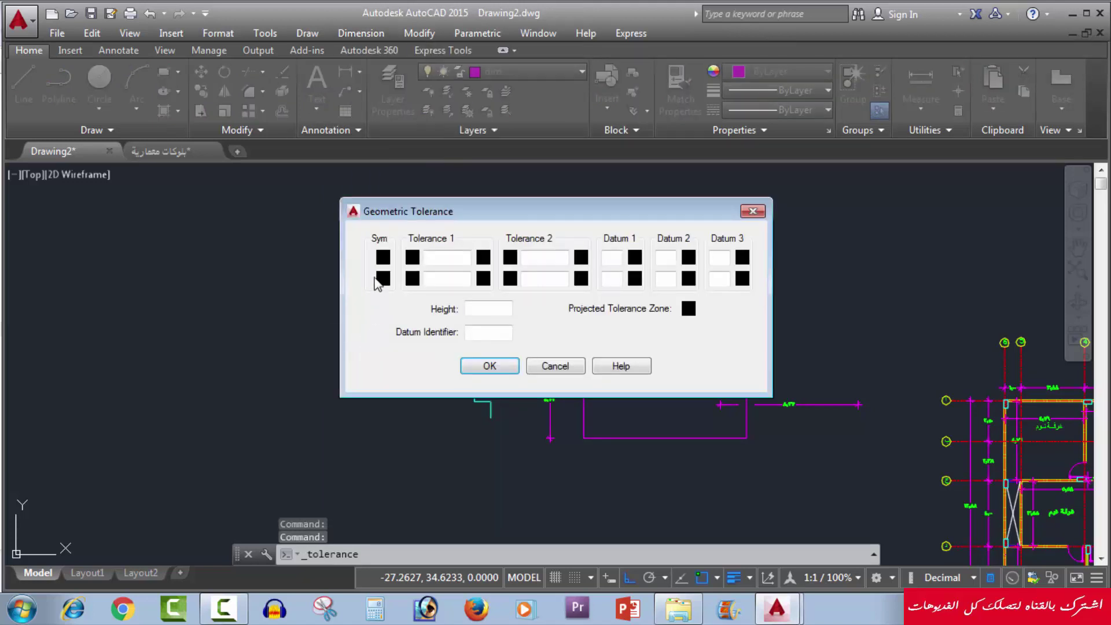
pyautogui.click(383, 258)
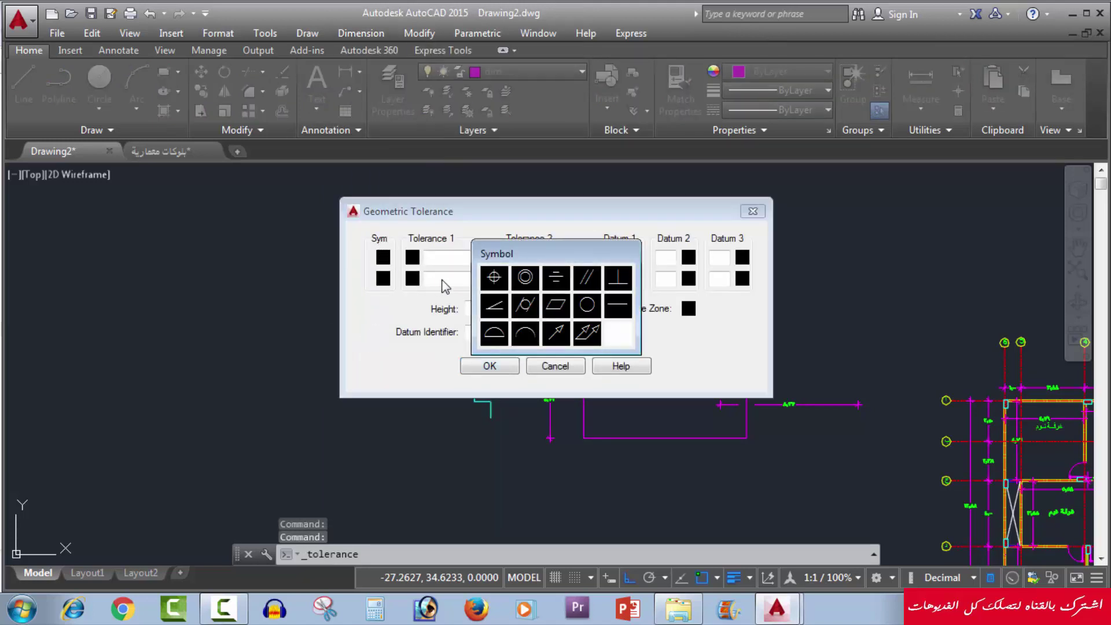
pyautogui.click(490, 287)
pyautogui.click(383, 279)
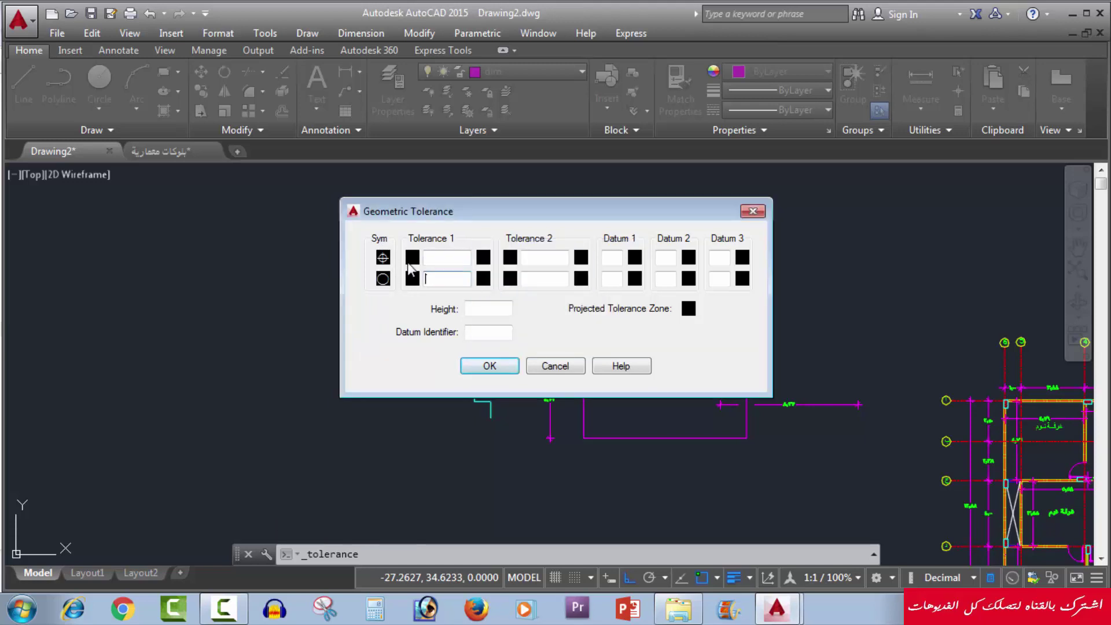
pyautogui.click(412, 258)
pyautogui.click(413, 278)
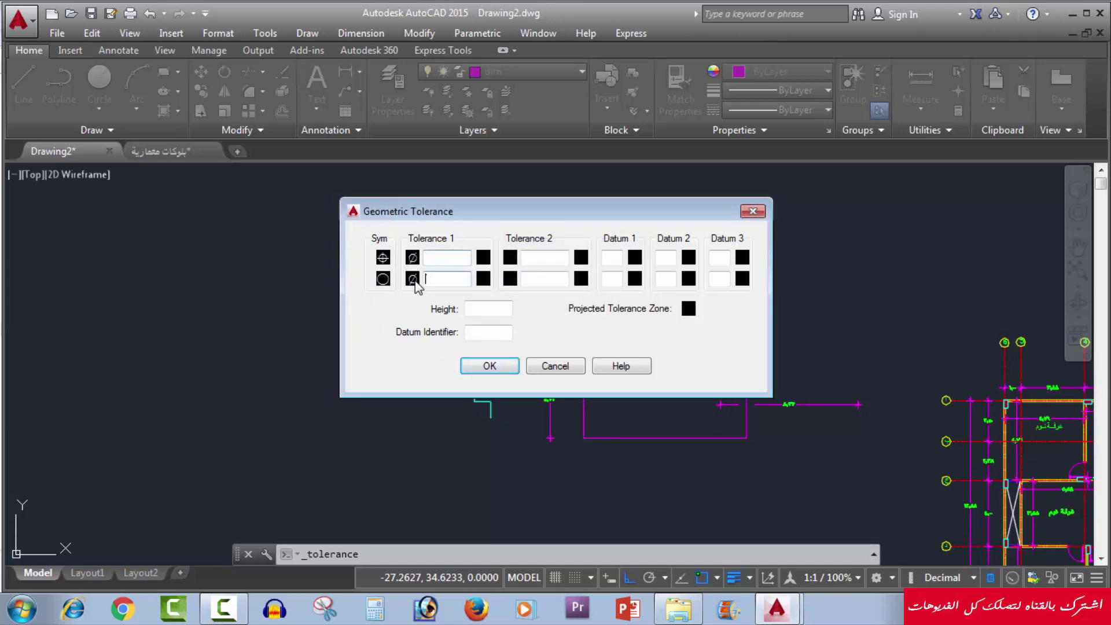
# Enter first tolerance 2 with maximum material condition on both rows, adding a second diameter.
pyautogui.click(456, 258)
pyautogui.write('2')
pyautogui.write('5')
pyautogui.click(484, 258)
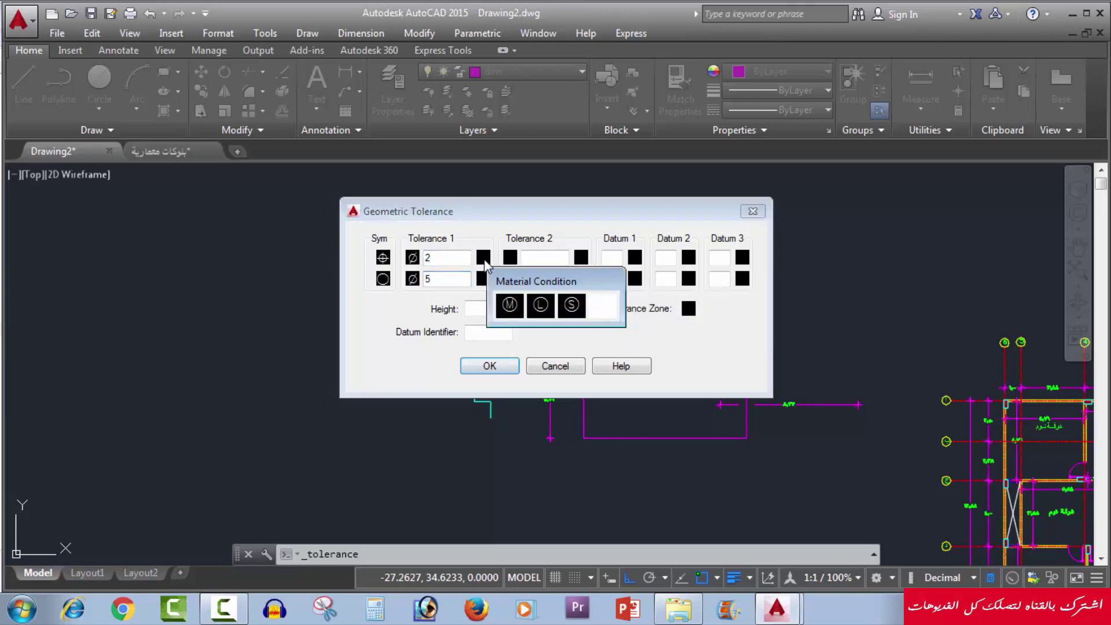
pyautogui.click(510, 302)
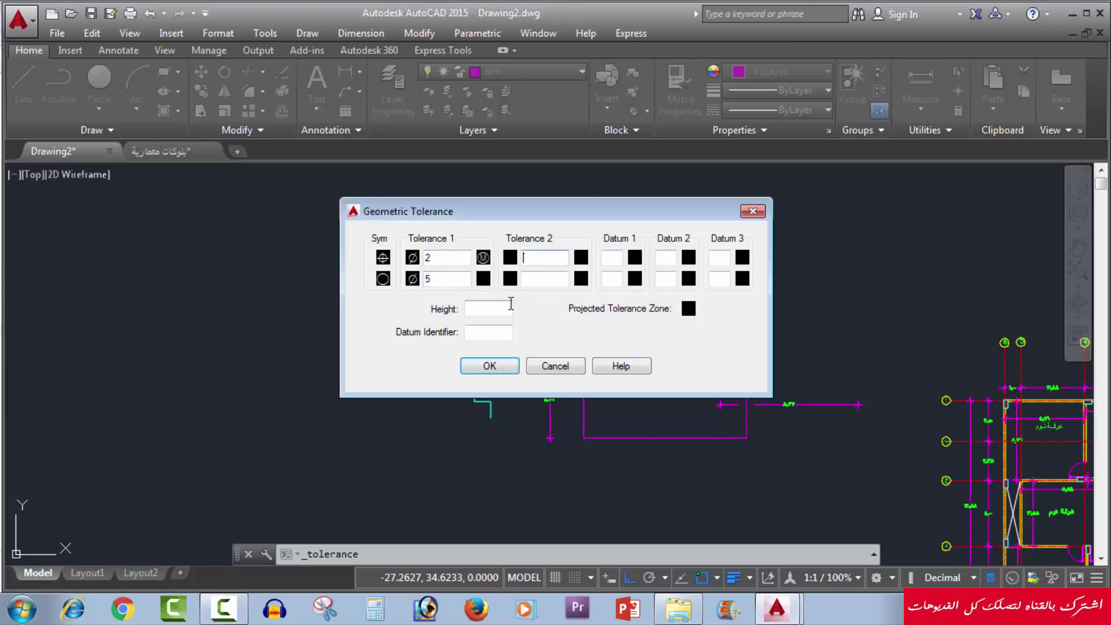
pyautogui.click(484, 278)
pyautogui.click(510, 302)
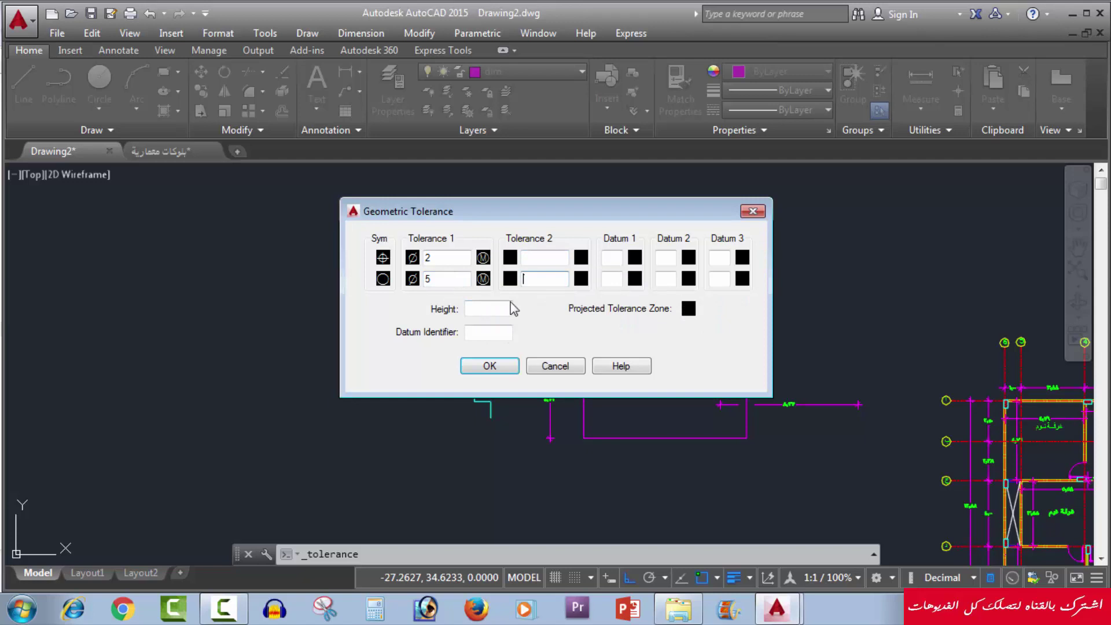
pyautogui.click(510, 258)
pyautogui.write('8')
# Apply the S condition to both rows' second tolerances and enter 7.
pyautogui.click(581, 258)
pyautogui.click(573, 304)
pyautogui.click(582, 279)
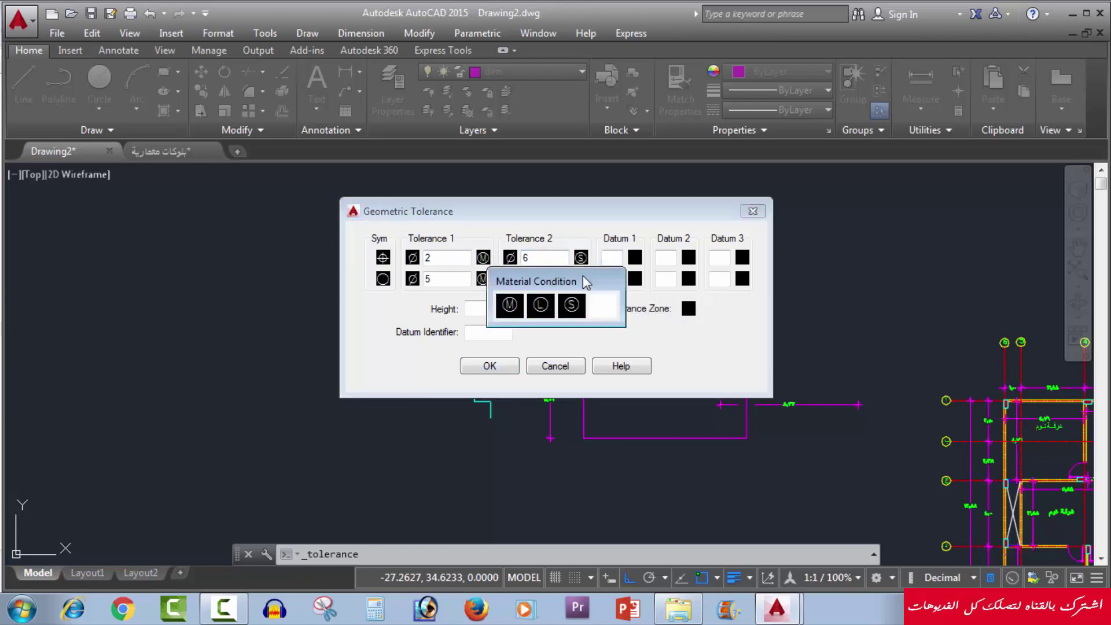
pyautogui.click(578, 306)
pyautogui.write('7')
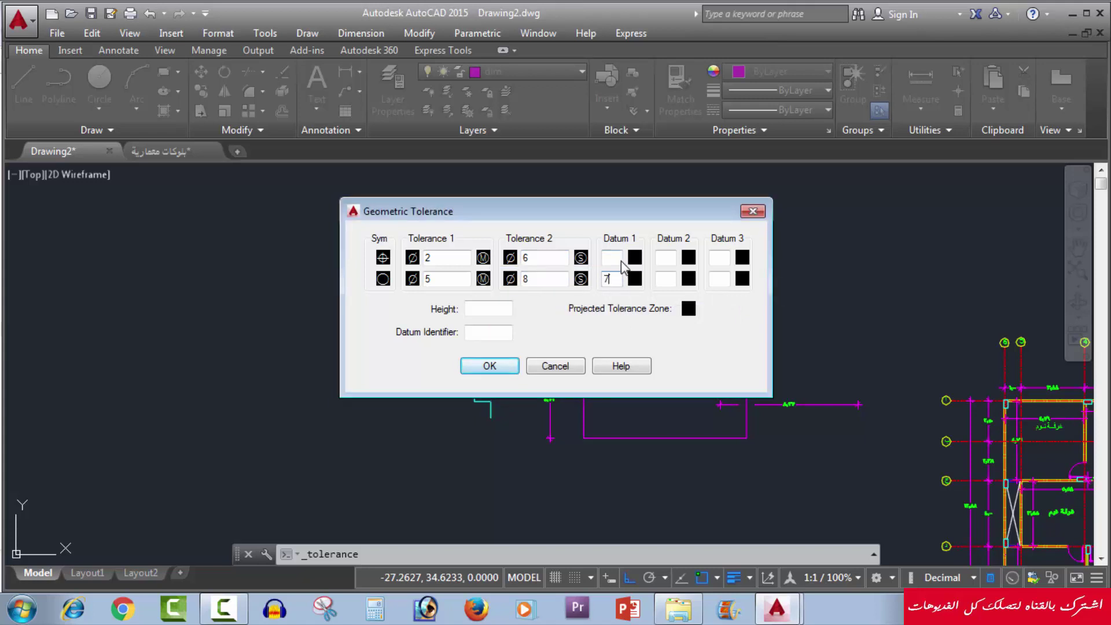
# Enter datums 8 and 7 with L conditions and confirm the tolerance frame.
pyautogui.click(621, 261)
pyautogui.write('8+')
pyautogui.click(639, 261)
pyautogui.click(539, 310)
pyautogui.click(635, 279)
pyautogui.click(542, 314)
pyautogui.click(490, 366)
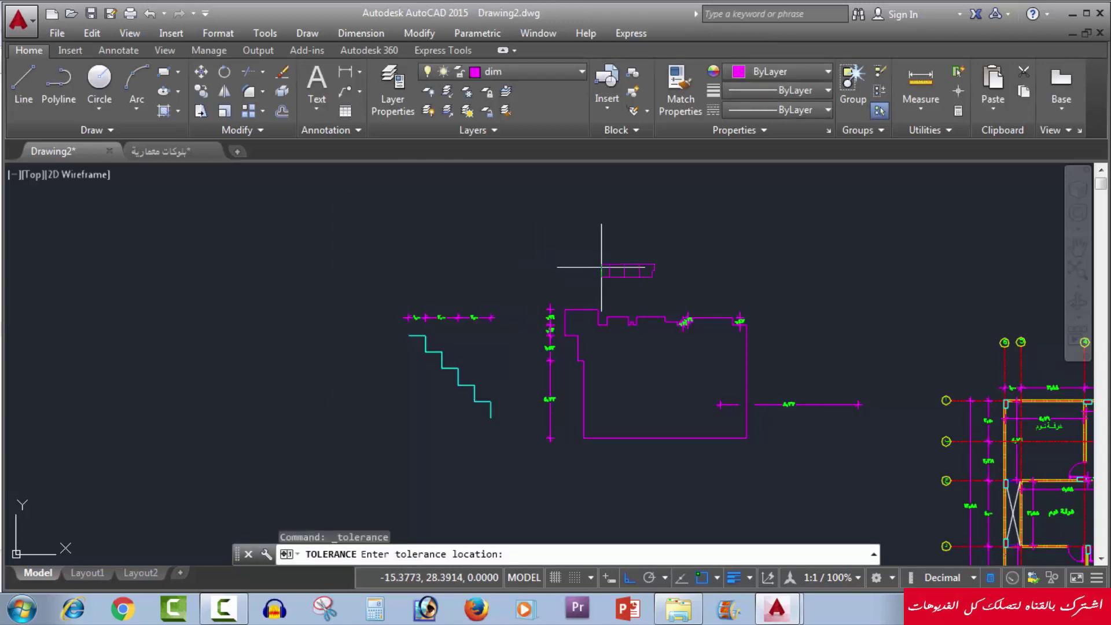
# Place the tolerance frame beside the magenta outline, zoom to check it, and reopen Dimension.
pyautogui.moveTo(602, 268); pyautogui.dragTo(427, 235, button='middle')
pyautogui.click(703, 310)
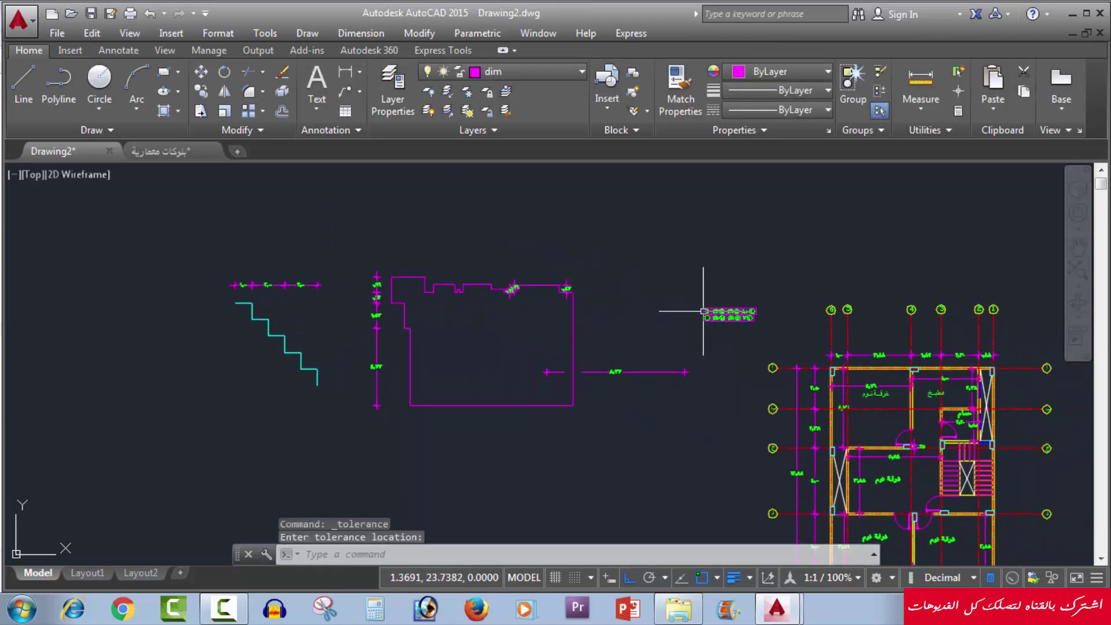
pyautogui.scroll(4, 677, 313)
pyautogui.scroll(2, 650, 290)
pyautogui.scroll(2, 631, 272)
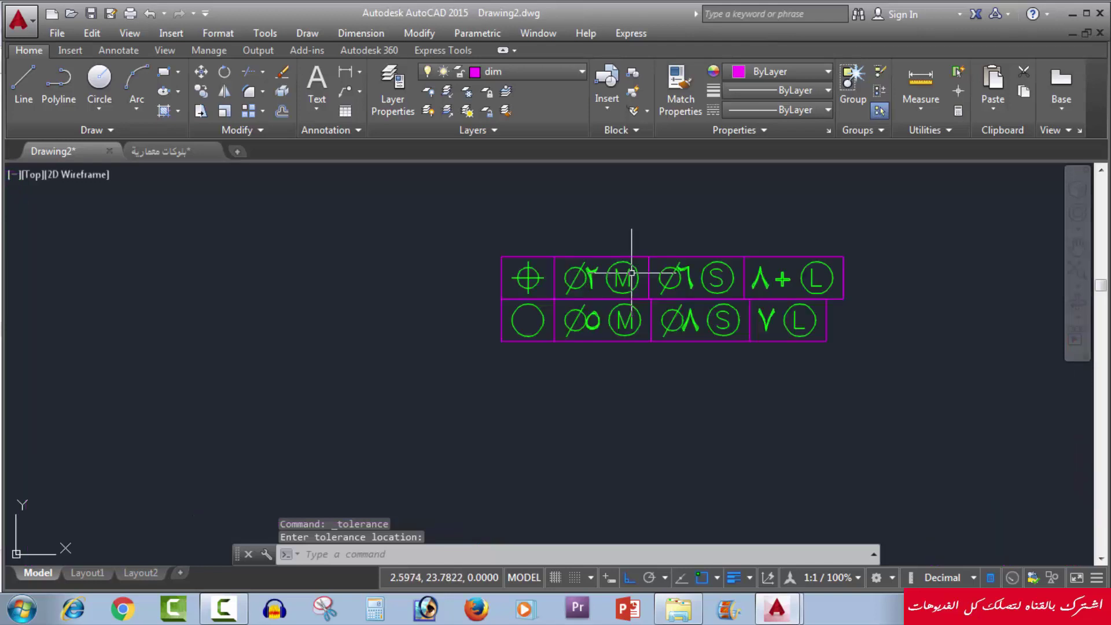
pyautogui.scroll(2, 632, 272)
pyautogui.moveTo(682, 294); pyautogui.dragTo(657, 295, button='middle')
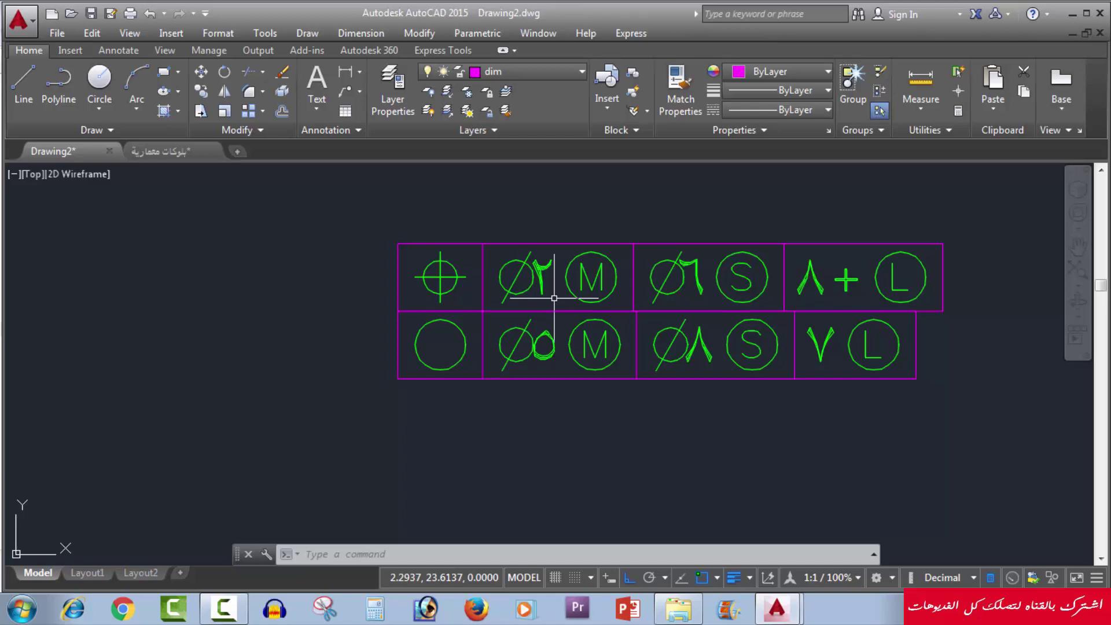
pyautogui.scroll(-2, 510, 326)
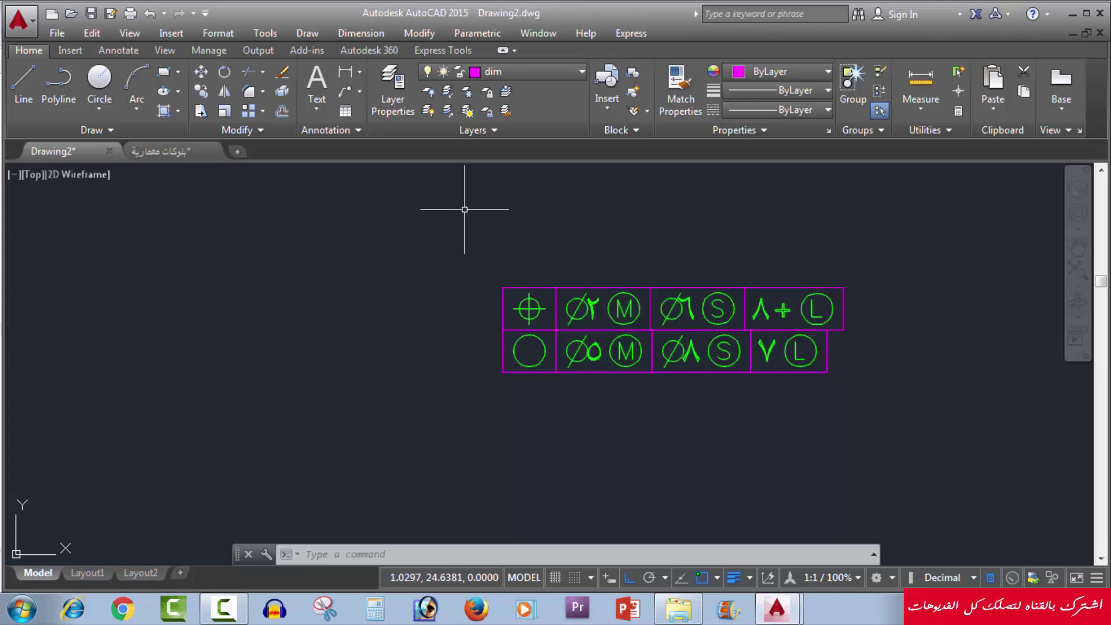
pyautogui.click(344, 33)
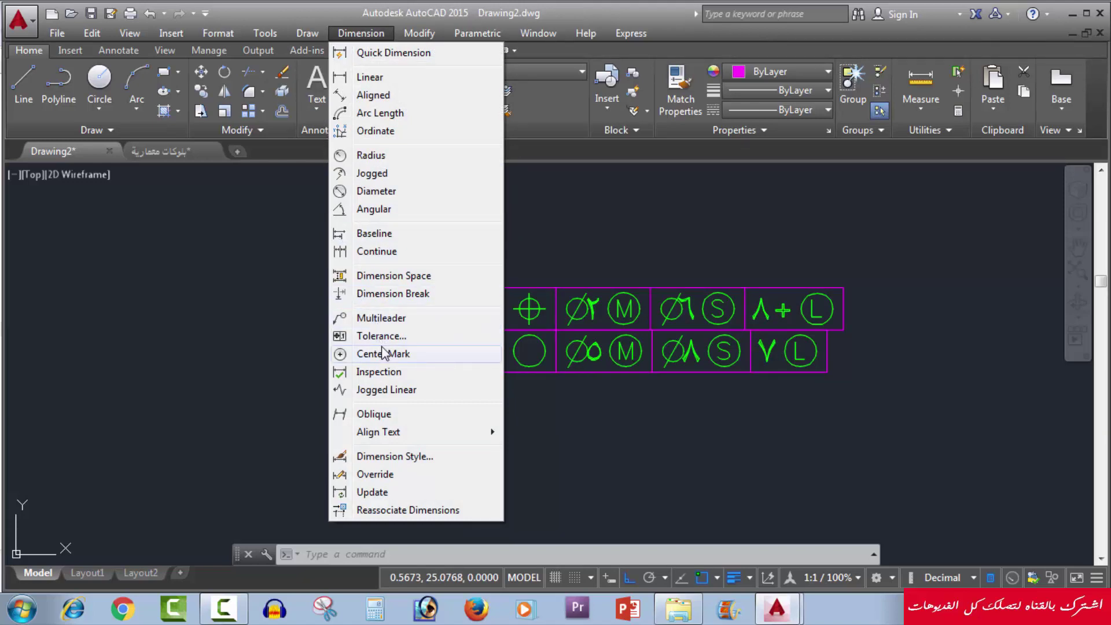
# Draw a circle to the left of the tolerance frame.
pyautogui.click(250, 295)
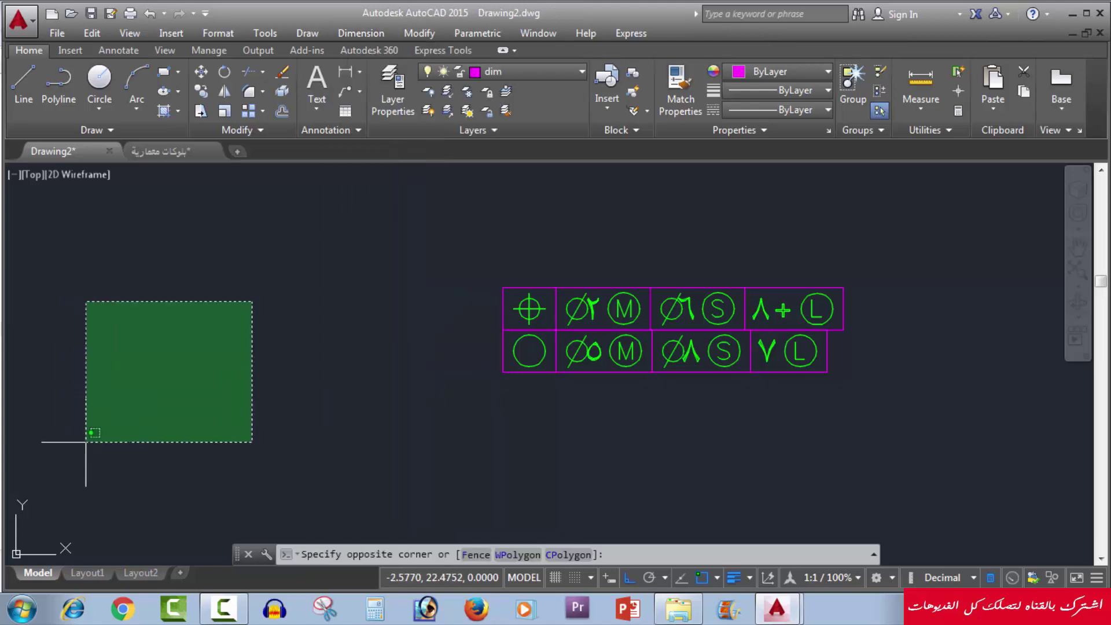
pyautogui.click(42, 485)
pyautogui.click(99, 81)
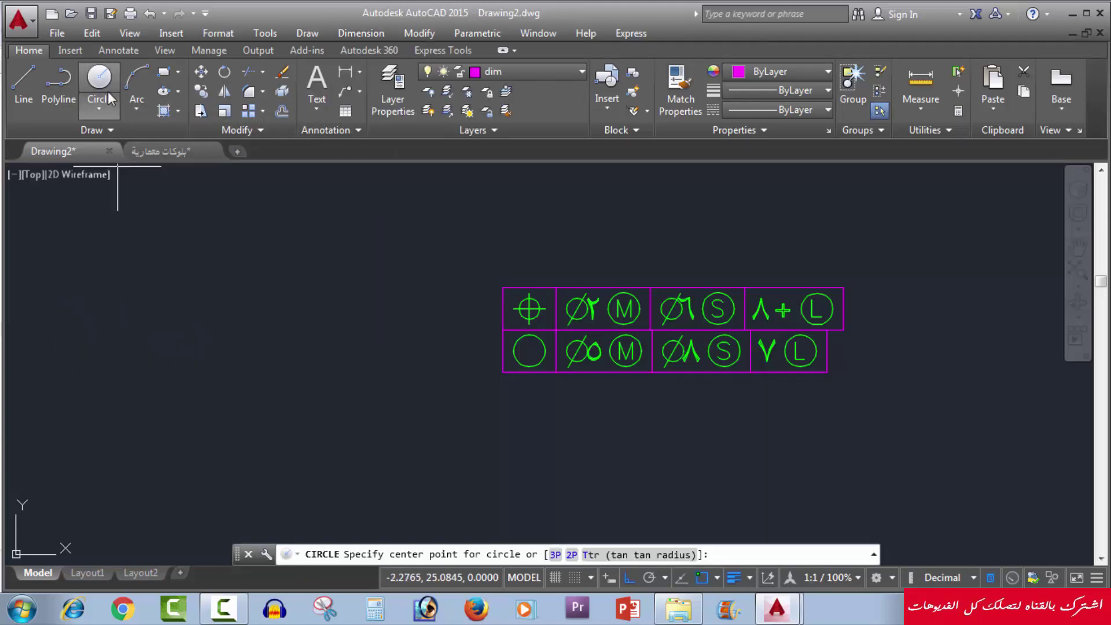
pyautogui.click(213, 401)
pyautogui.click(247, 312)
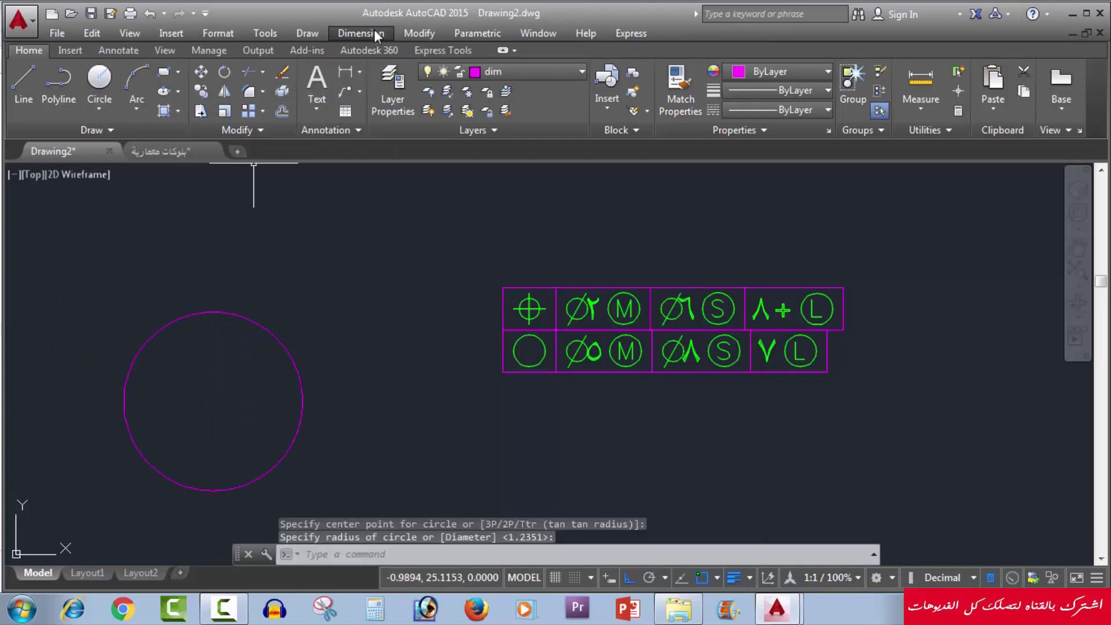
# Add a centre mark to the new circle with Dimension > Center Mark.
pyautogui.click(349, 33)
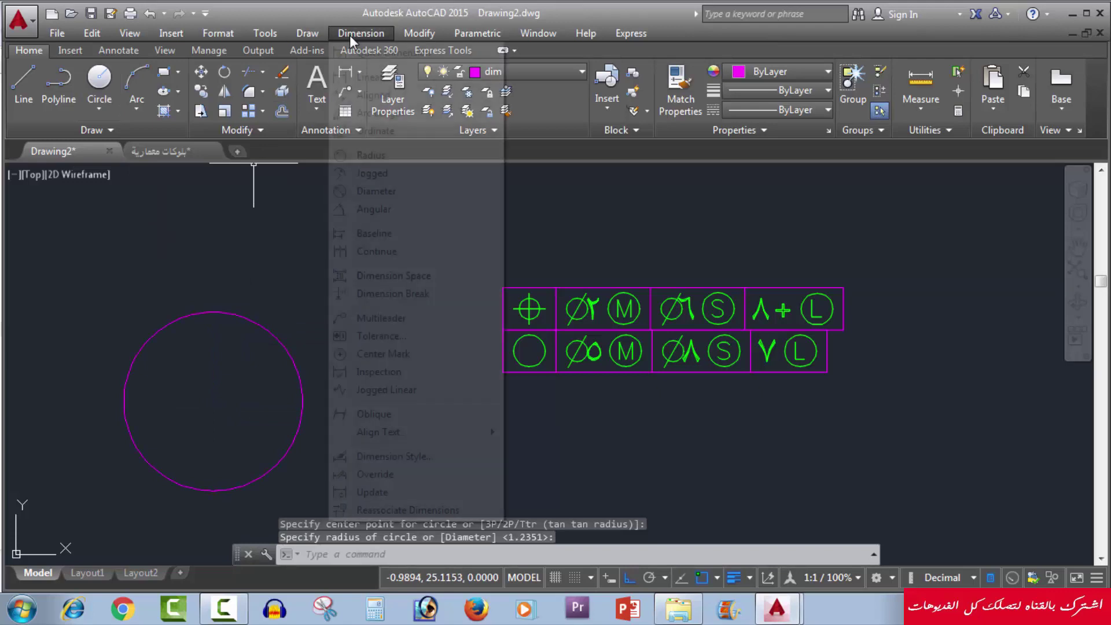
pyautogui.click(368, 354)
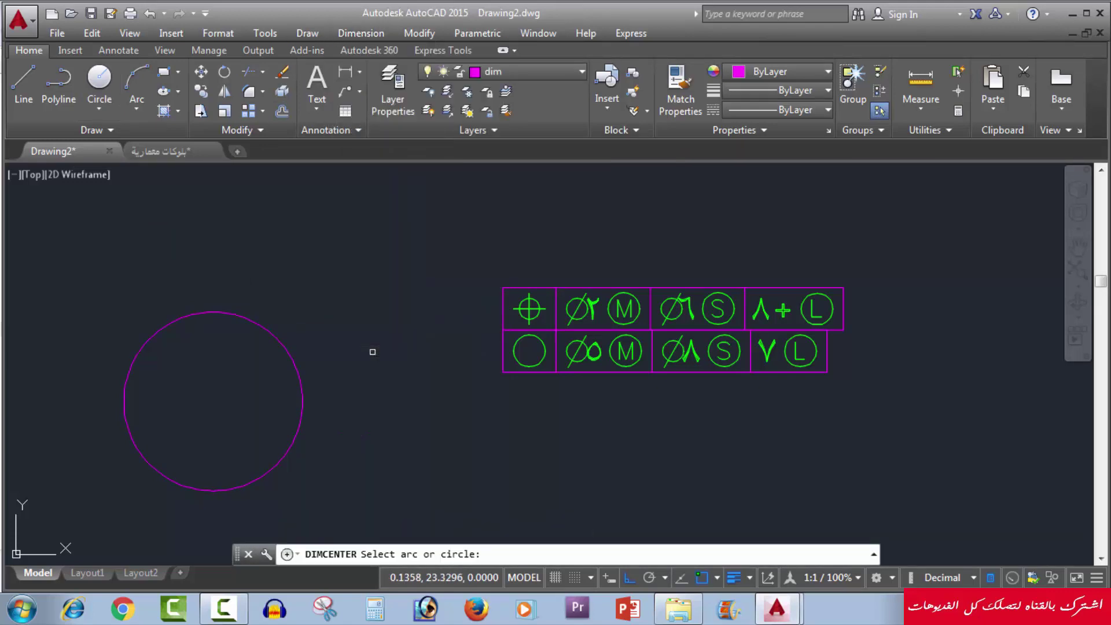
pyautogui.click(288, 356)
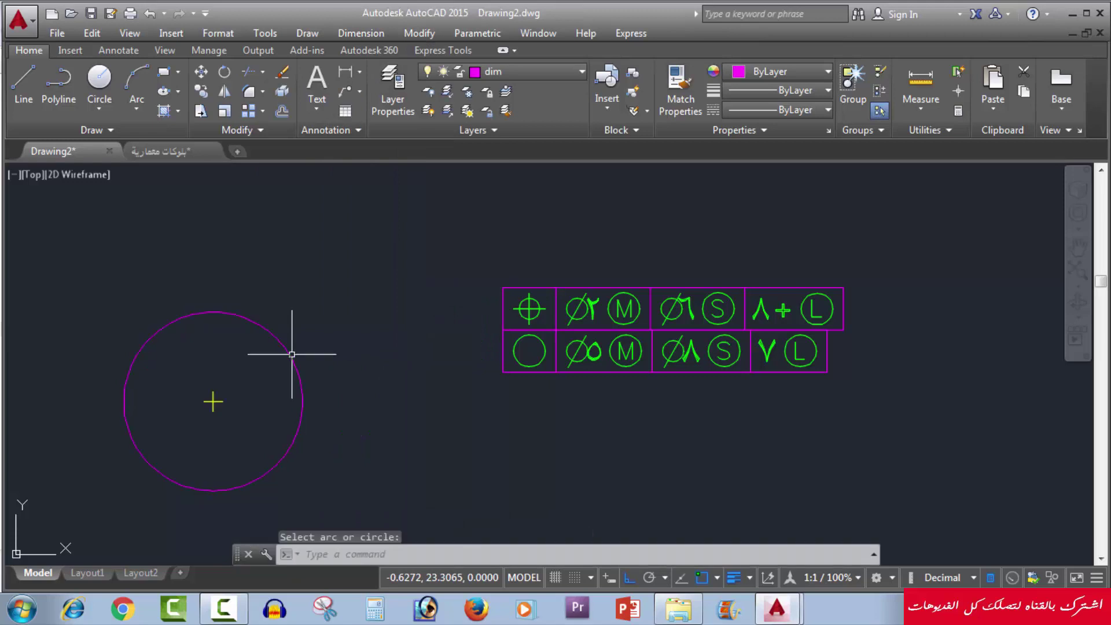
pyautogui.moveTo(299, 426); pyautogui.dragTo(322, 405, button='middle')
pyautogui.scroll(4, 248, 385)
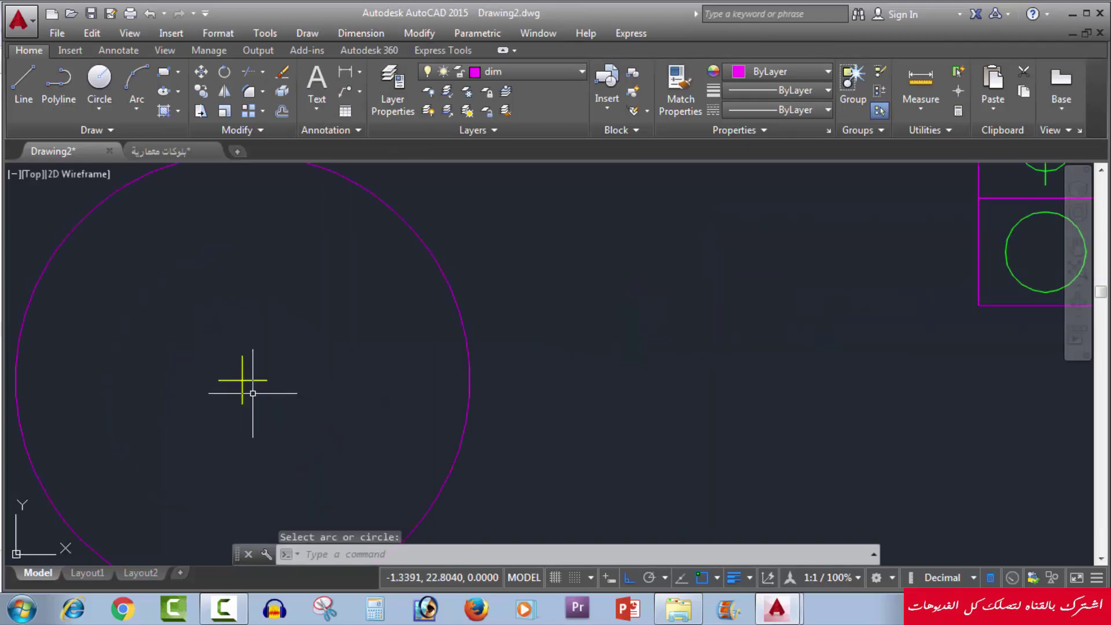
pyautogui.moveTo(247, 380); pyautogui.dragTo(308, 390, button='middle')
# Select the centre mark, turn off Quick Properties, and move the mark with M.
pyautogui.click(331, 359)
pyautogui.click(269, 416)
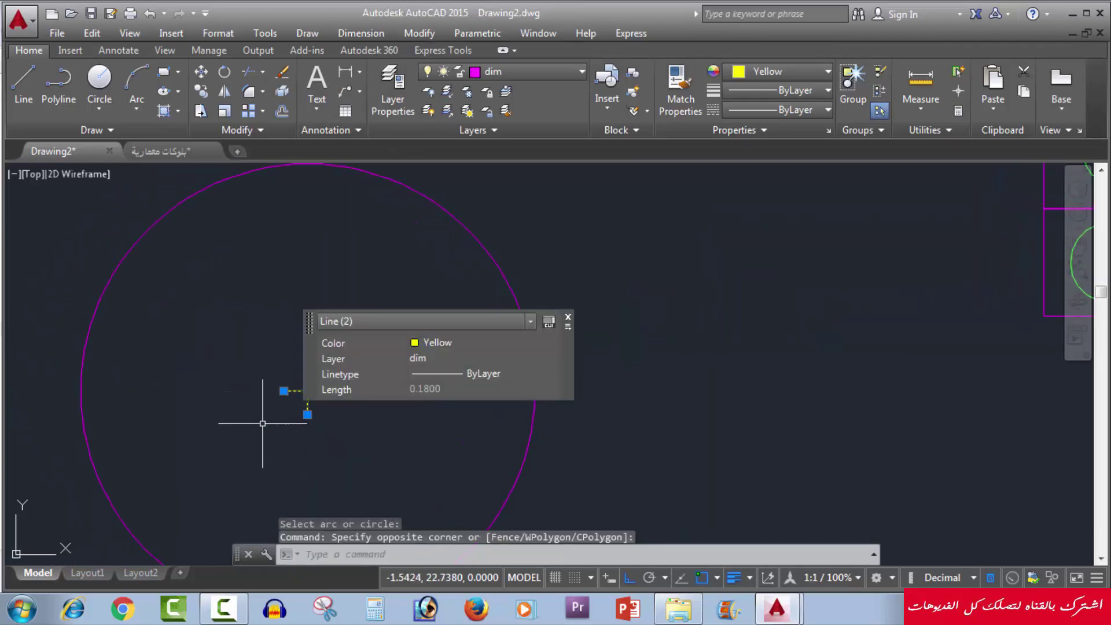
pyautogui.click(275, 256)
pyautogui.click(227, 301)
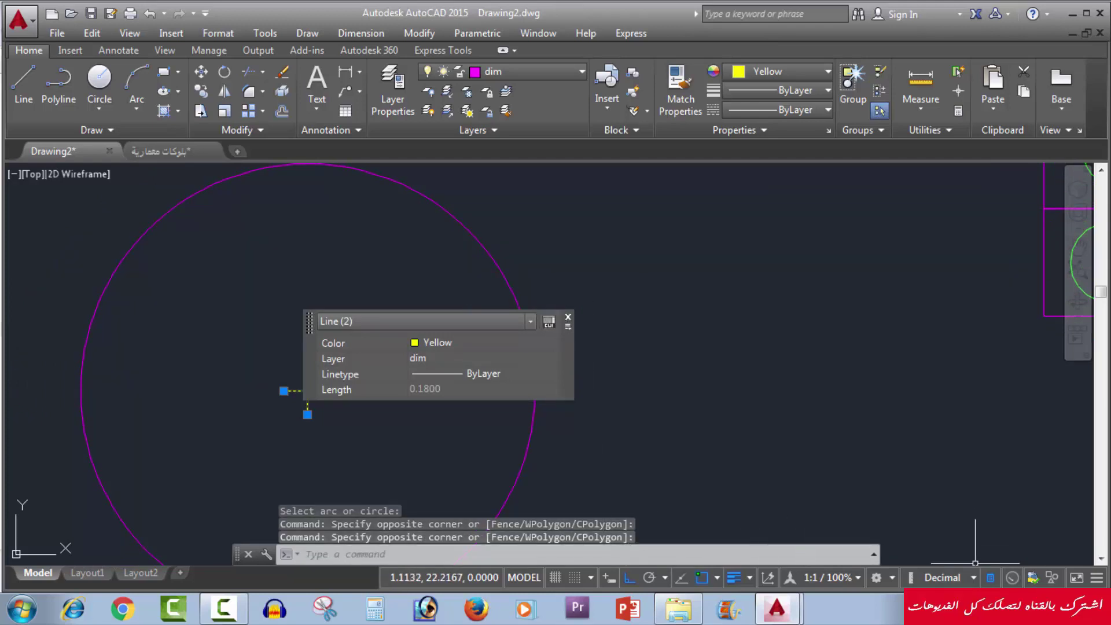
pyautogui.click(991, 578)
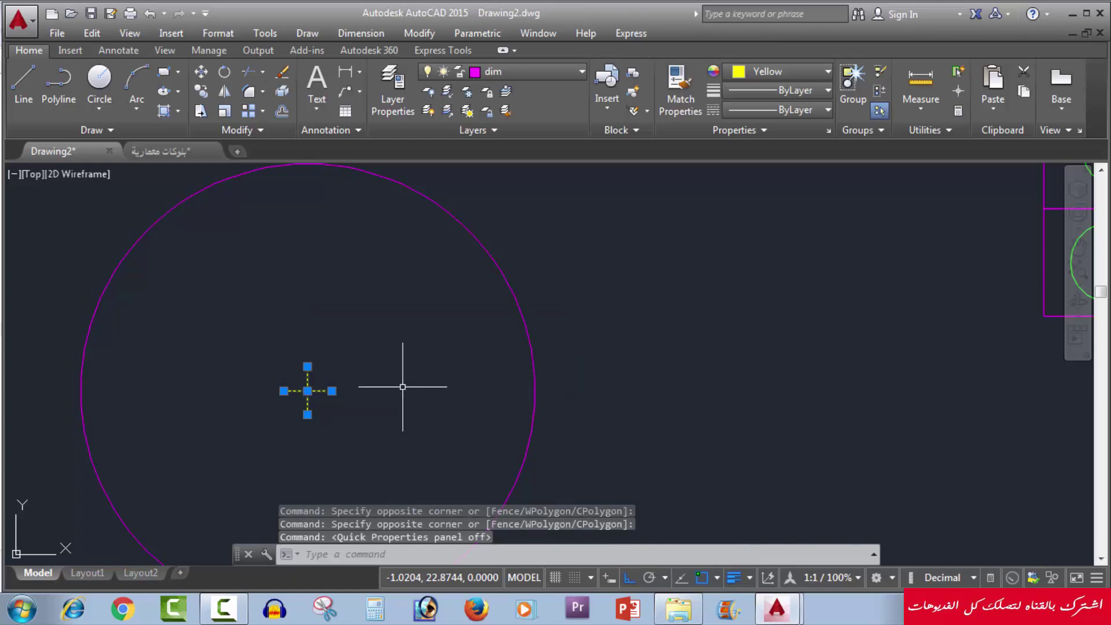
pyautogui.write('m')
pyautogui.press('Return')
pyautogui.click(307, 391)
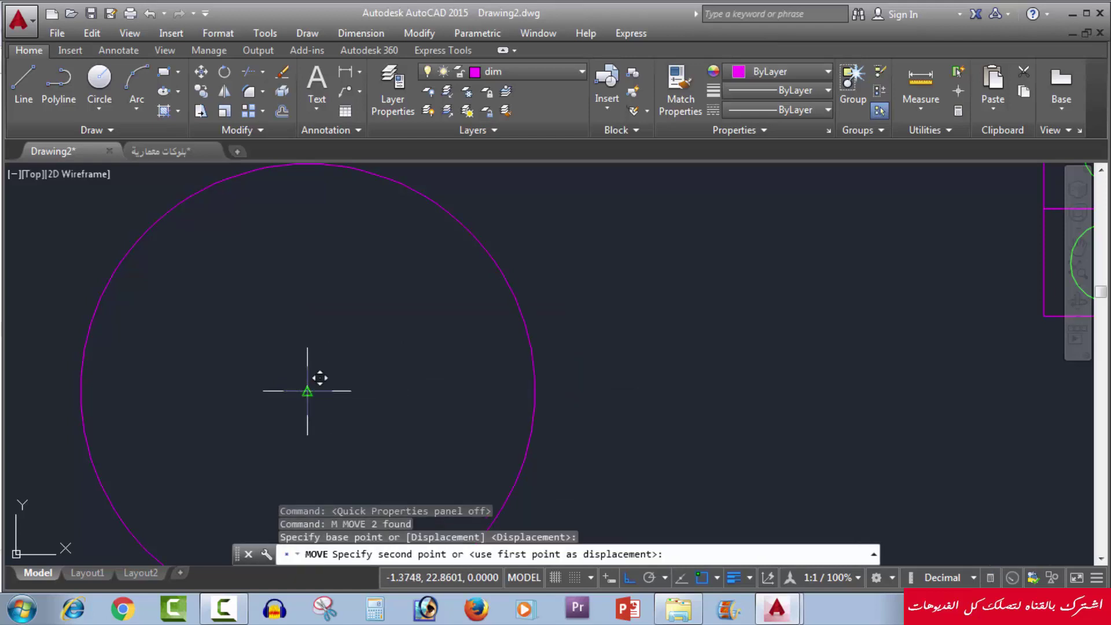
pyautogui.click(402, 320)
# Delete the moved centre mark, leaving the circle.
pyautogui.moveTo(379, 433); pyautogui.dragTo(387, 427, button='middle')
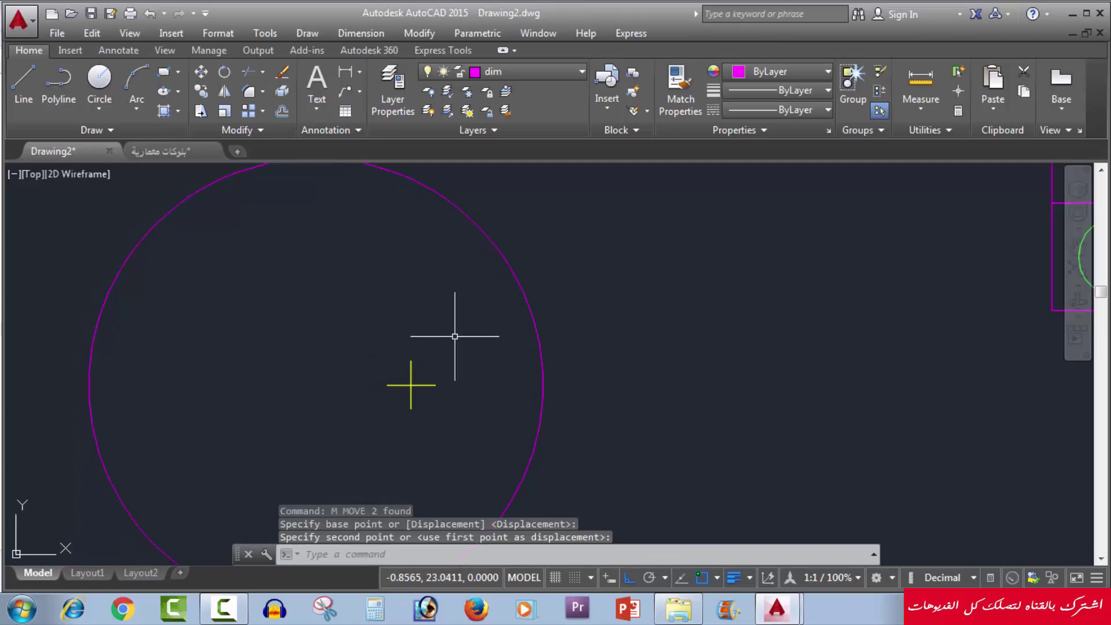
pyautogui.click(456, 336)
pyautogui.click(399, 389)
pyautogui.press('Delete')
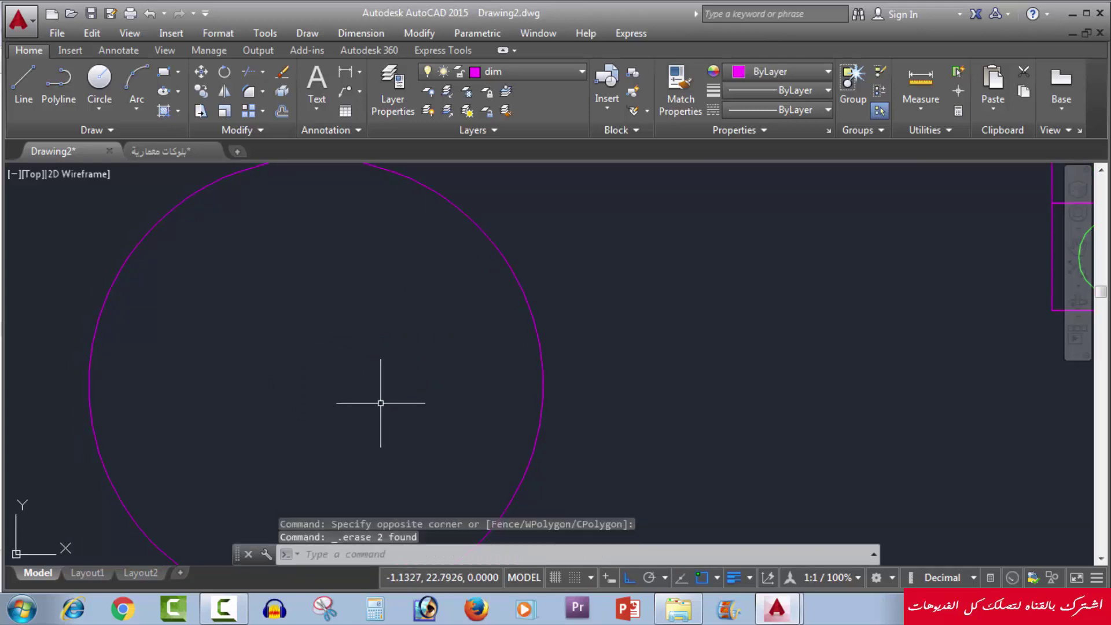
pyautogui.scroll(-4, 422, 380)
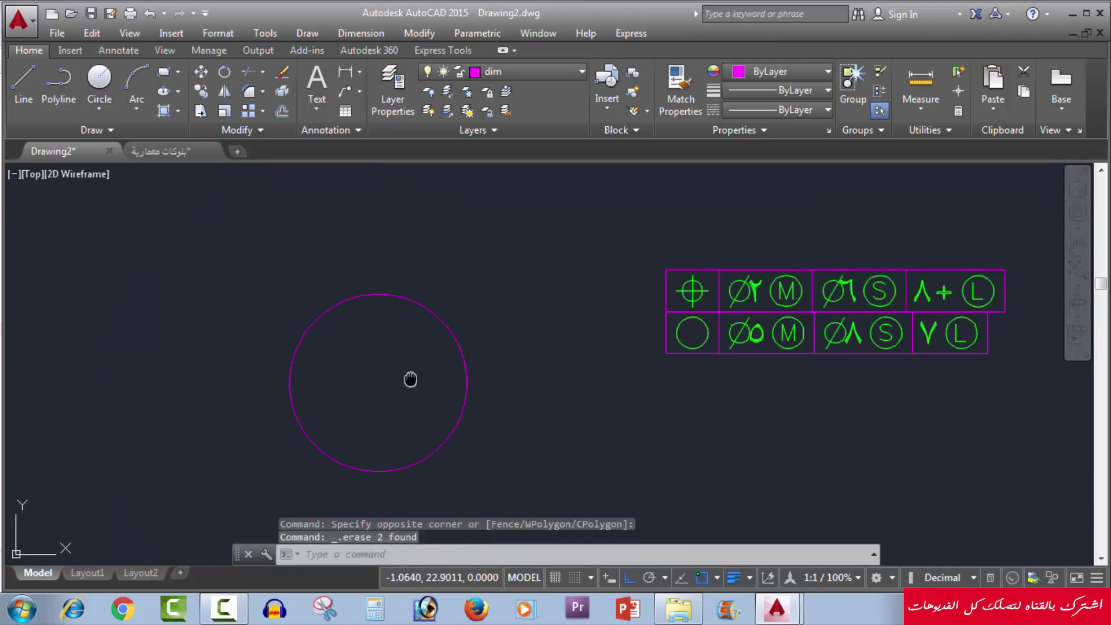
# Make the 8,37 horizontal dimension an inspection dimension with Round shape and 100% rate.
pyautogui.click(371, 33)
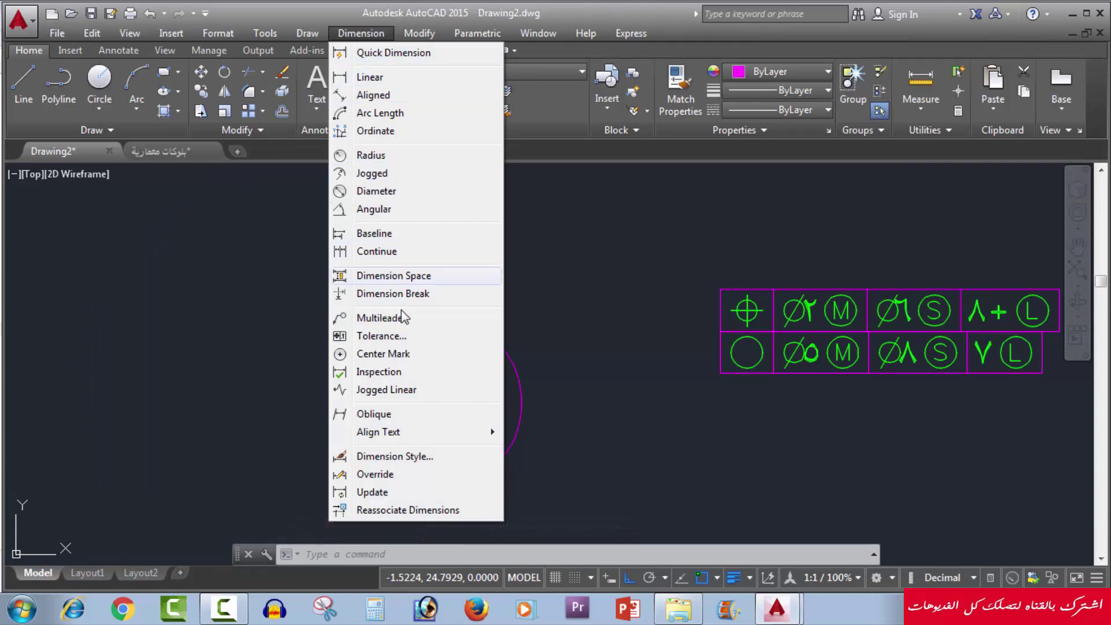
pyautogui.click(397, 374)
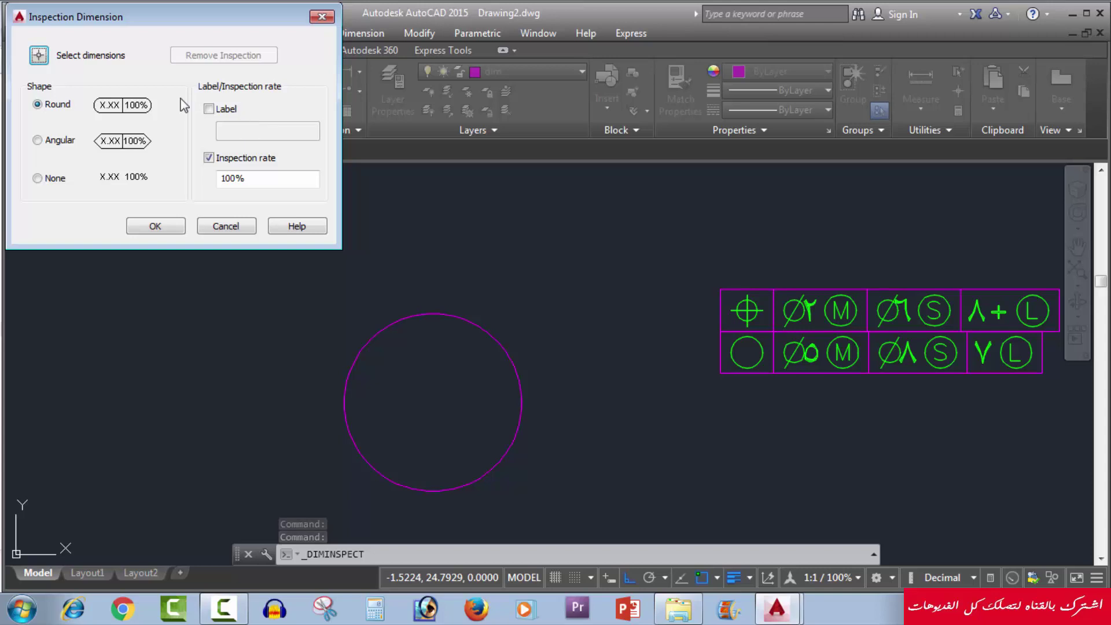
pyautogui.click(39, 56)
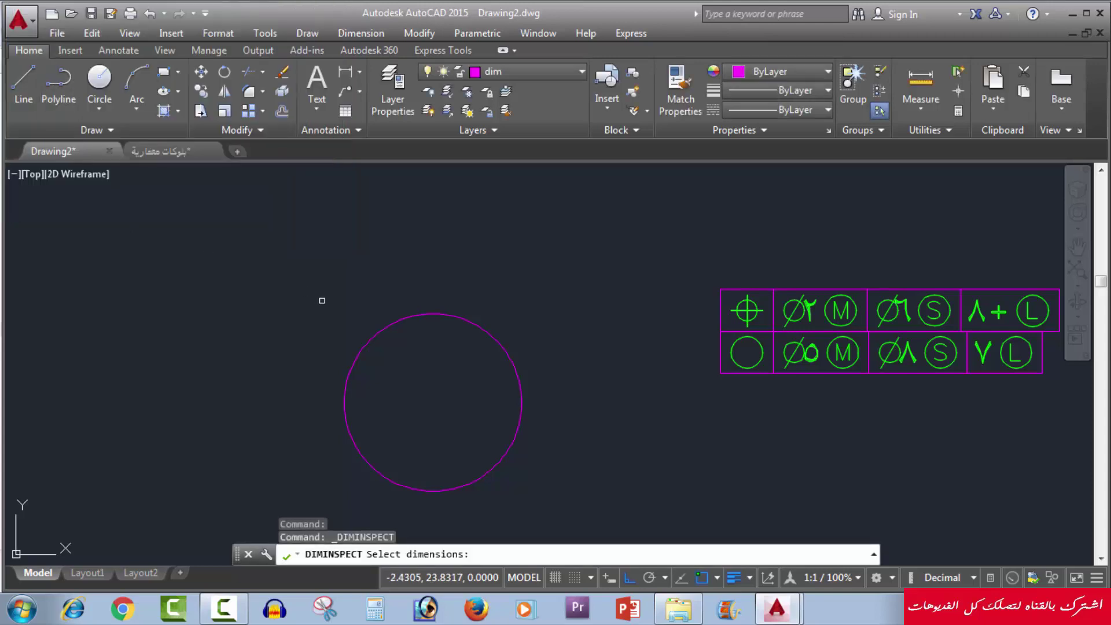
pyautogui.scroll(-8, 459, 333)
pyautogui.moveTo(446, 341); pyautogui.dragTo(521, 340, button='middle')
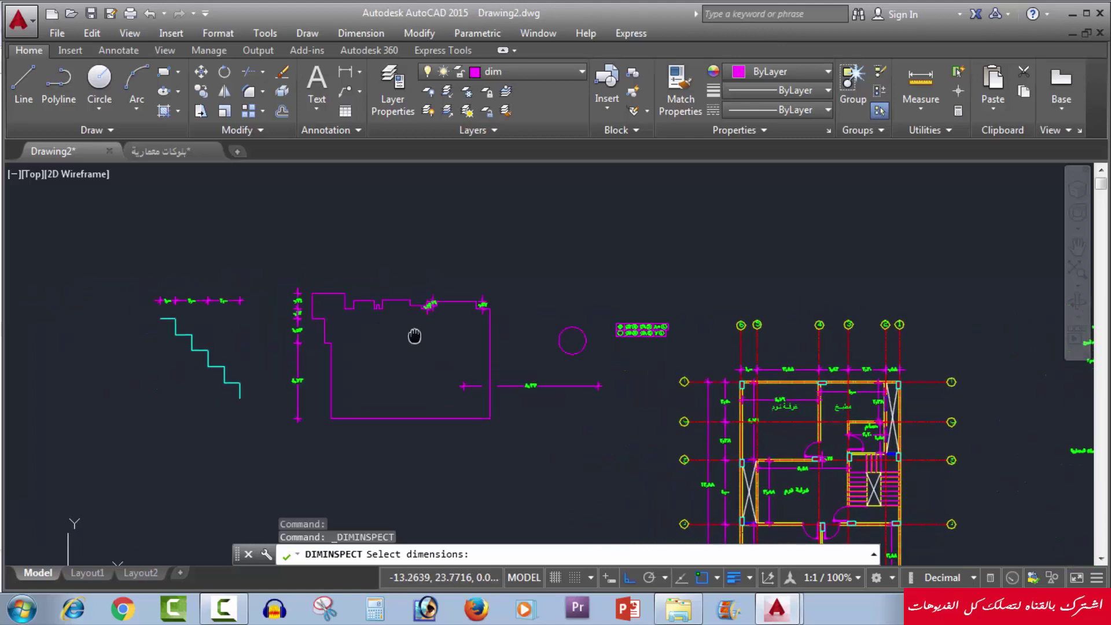
pyautogui.moveTo(415, 335); pyautogui.dragTo(492, 335, button='middle')
pyautogui.scroll(2, 492, 359)
pyautogui.scroll(5, 555, 382)
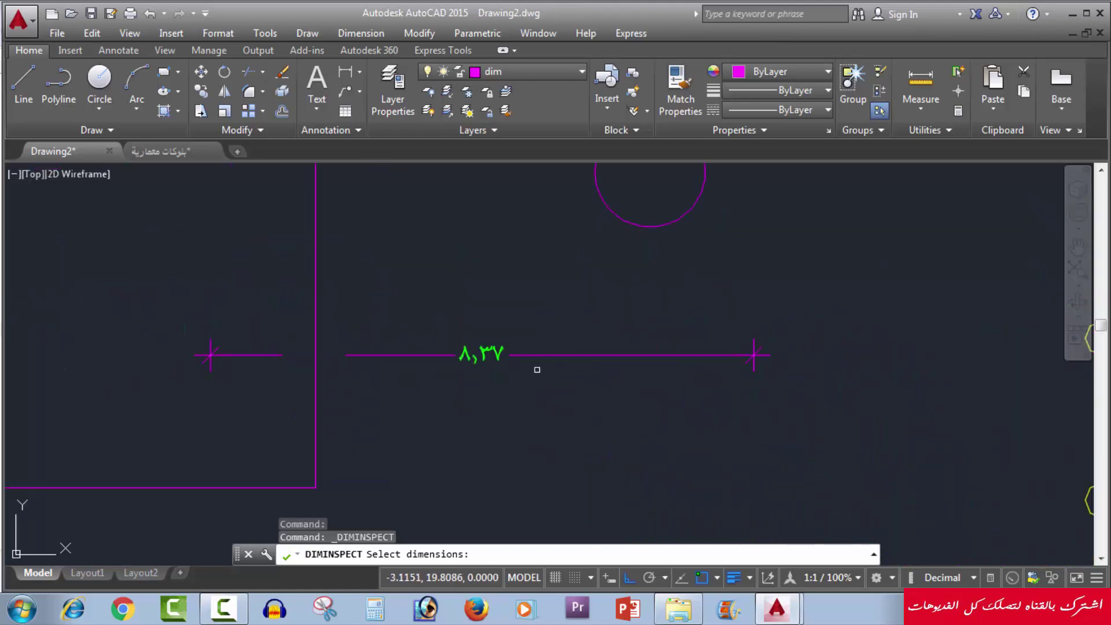
pyautogui.click(481, 347)
pyautogui.press('Return')
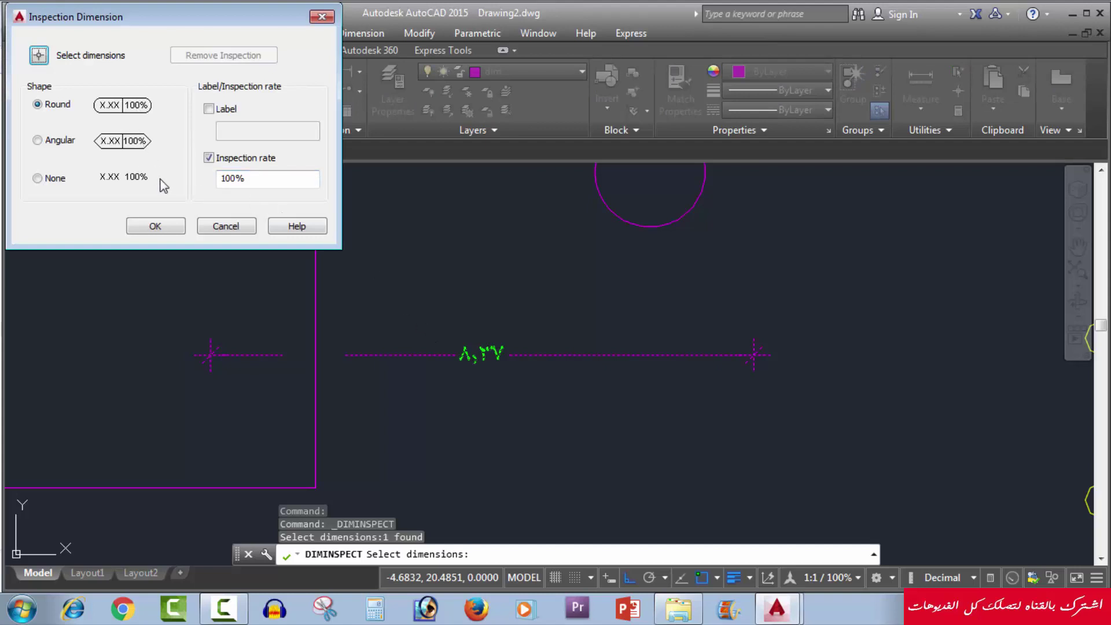
pyautogui.click(163, 226)
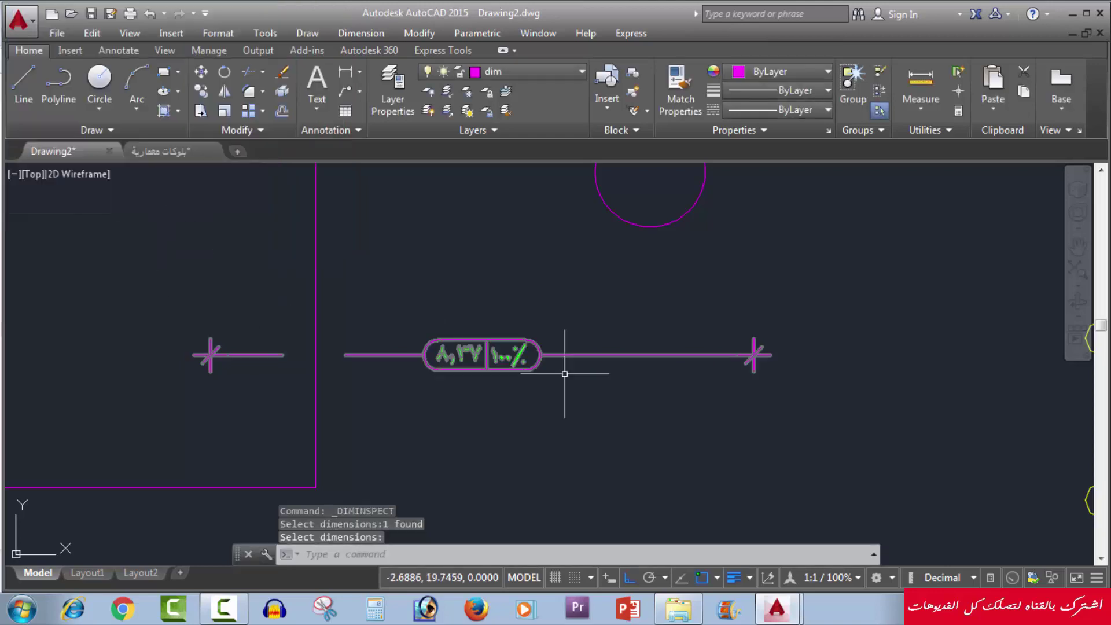
pyautogui.scroll(3, 443, 364)
pyautogui.scroll(1, 447, 365)
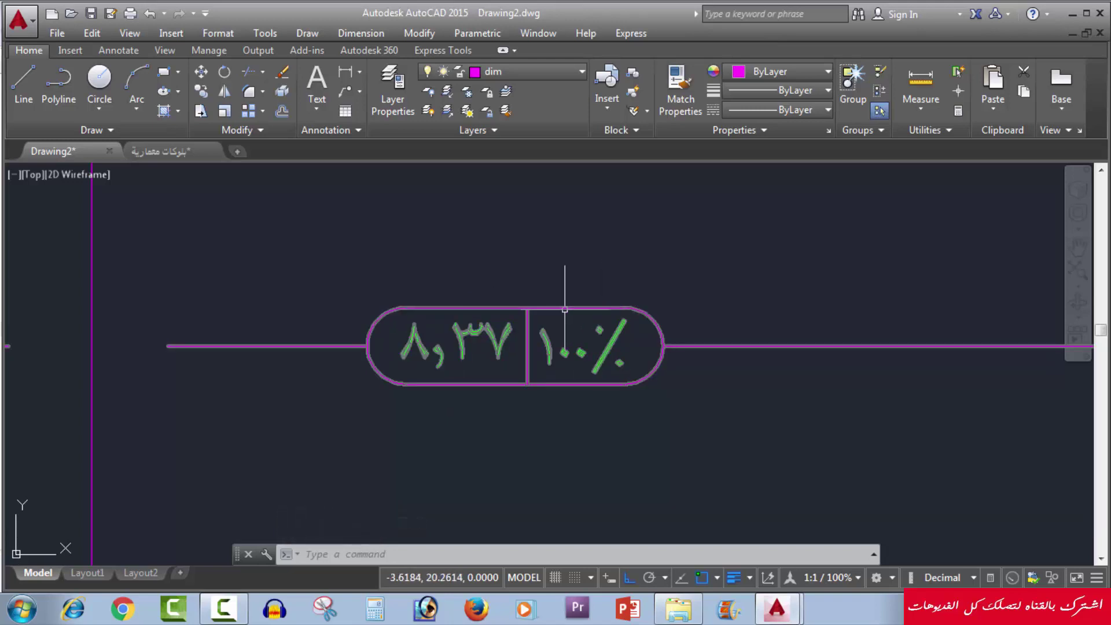
pyautogui.moveTo(624, 340); pyautogui.dragTo(602, 333, button='middle')
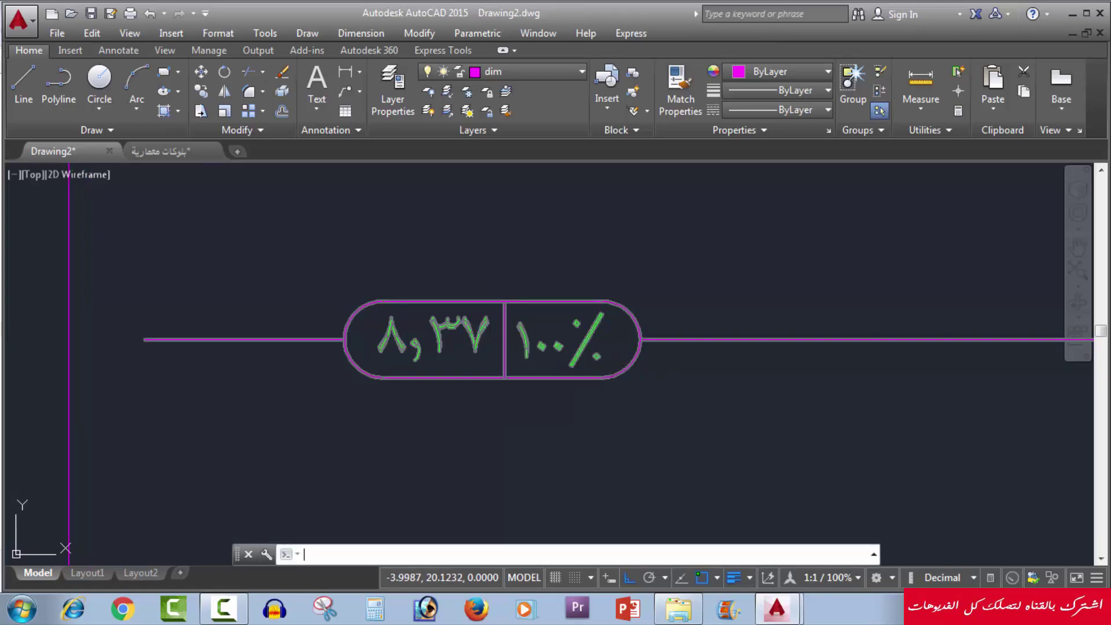
# Rerun DIMINSPECT with the Angular shape and pick the 8,37 horizontal dimension.
pyautogui.write('diminspect')
pyautogui.press('Return')
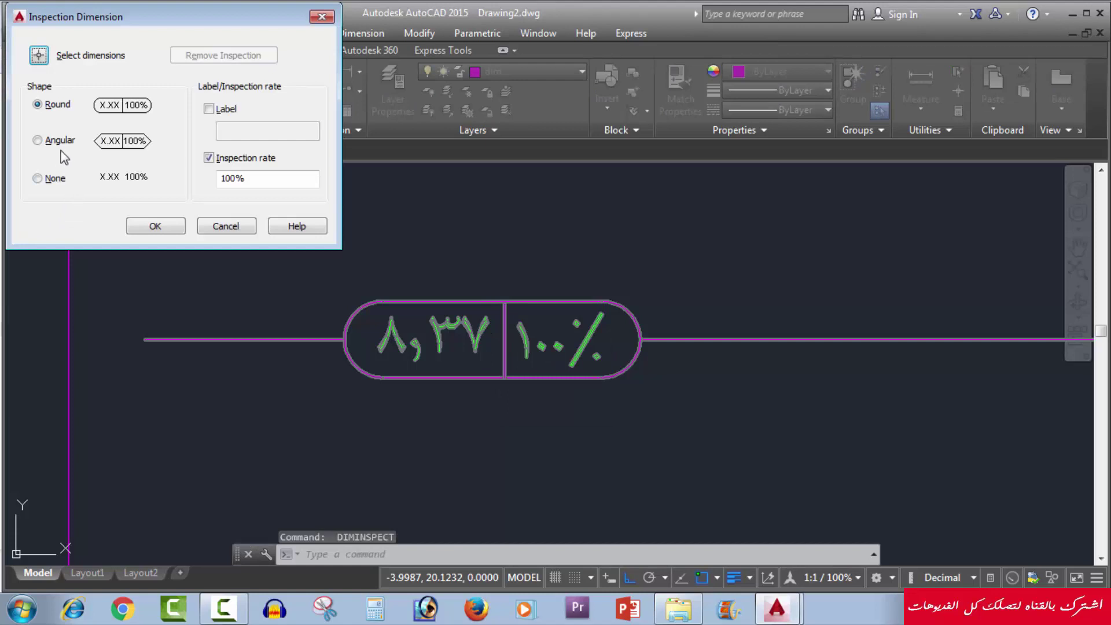
pyautogui.click(60, 141)
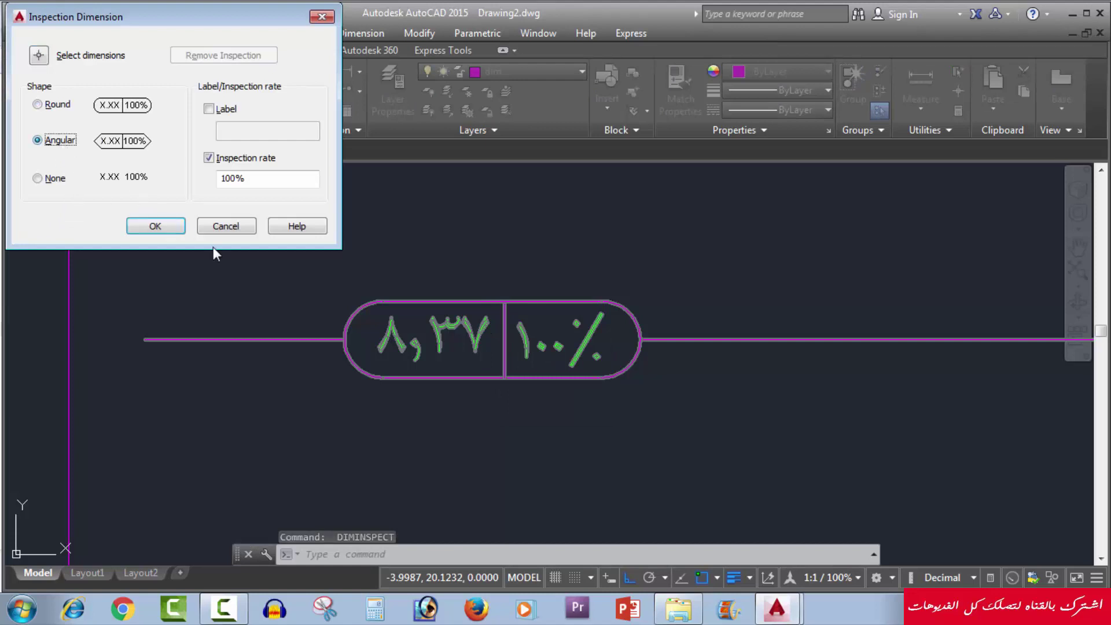
pyautogui.click(172, 227)
pyautogui.click(596, 314)
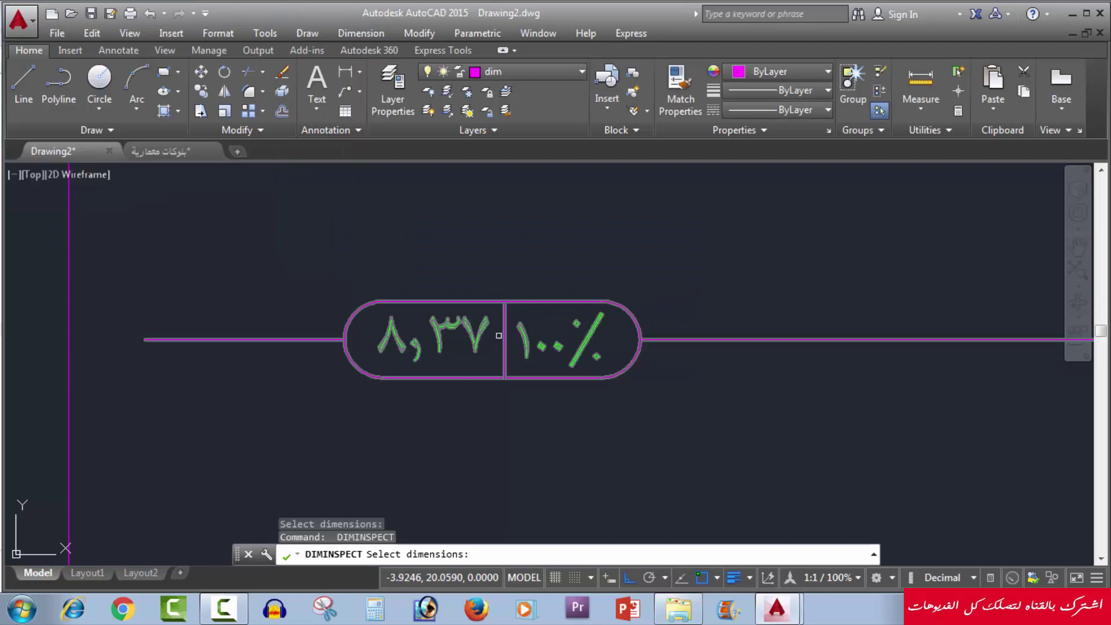
pyautogui.click(528, 380)
pyautogui.press('Return')
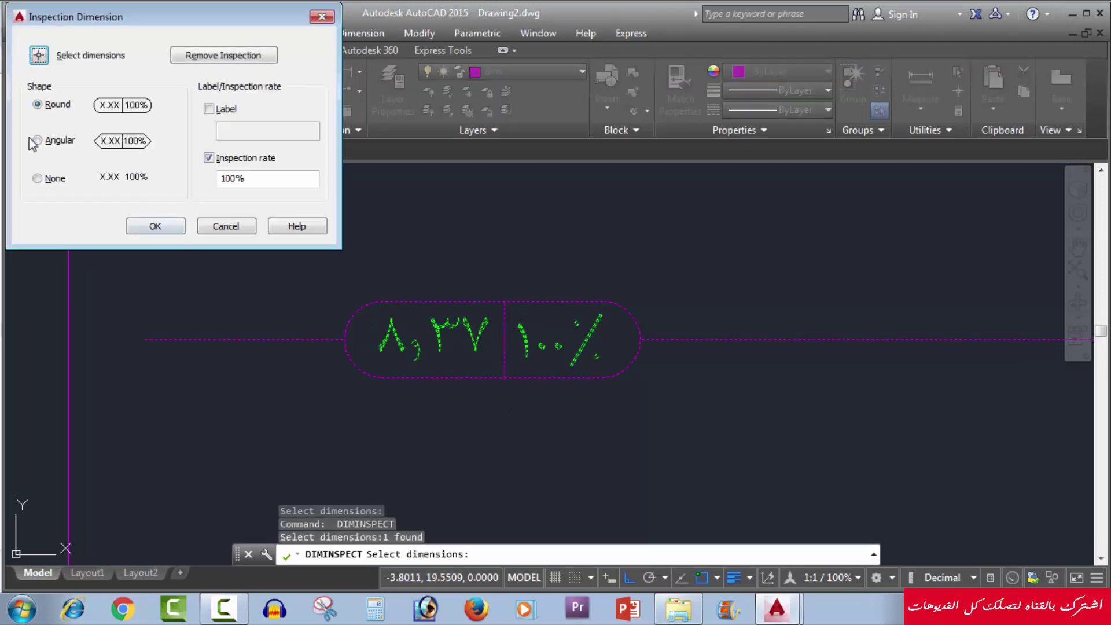
# Window-select the dimension and apply the Angular inspection settings.
pyautogui.click(38, 143)
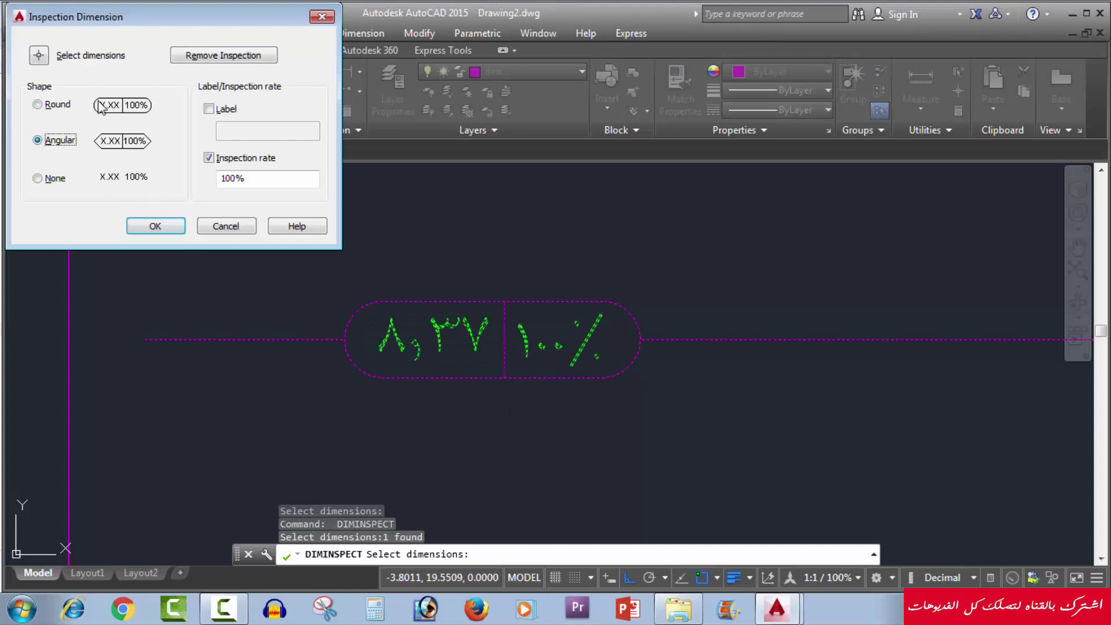
pyautogui.click(38, 55)
pyautogui.click(446, 248)
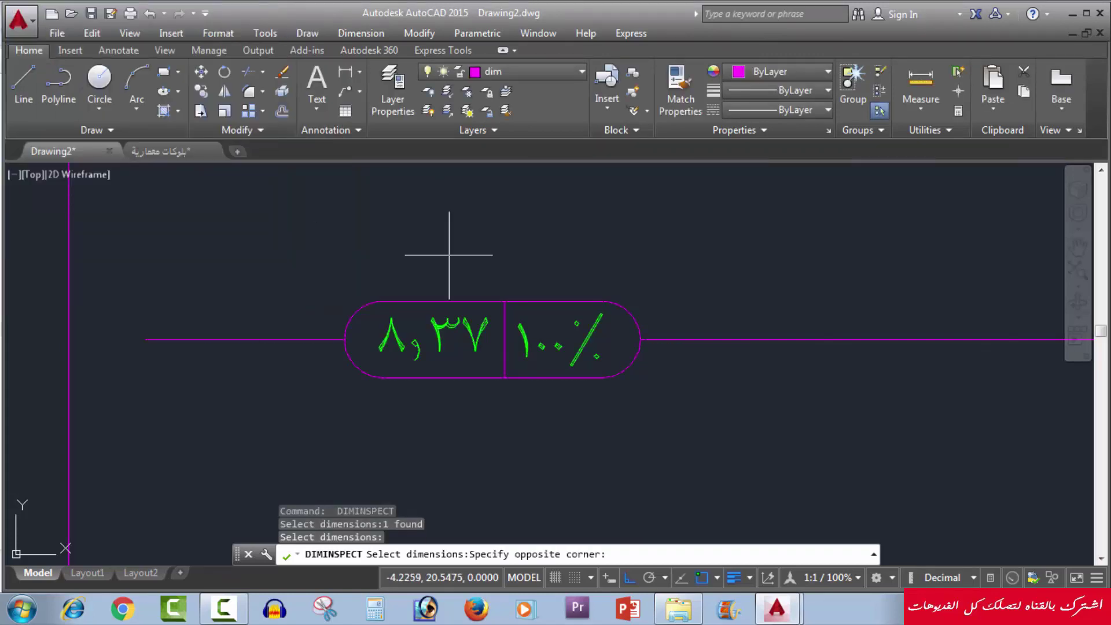
pyautogui.click(382, 334)
pyautogui.press('Return')
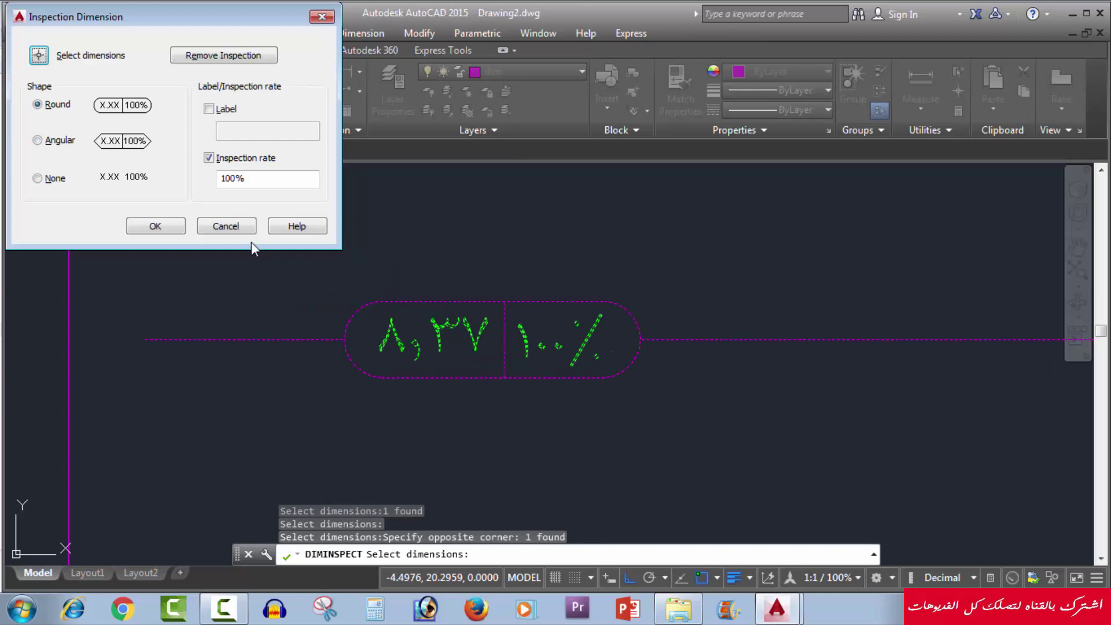
pyautogui.click(174, 226)
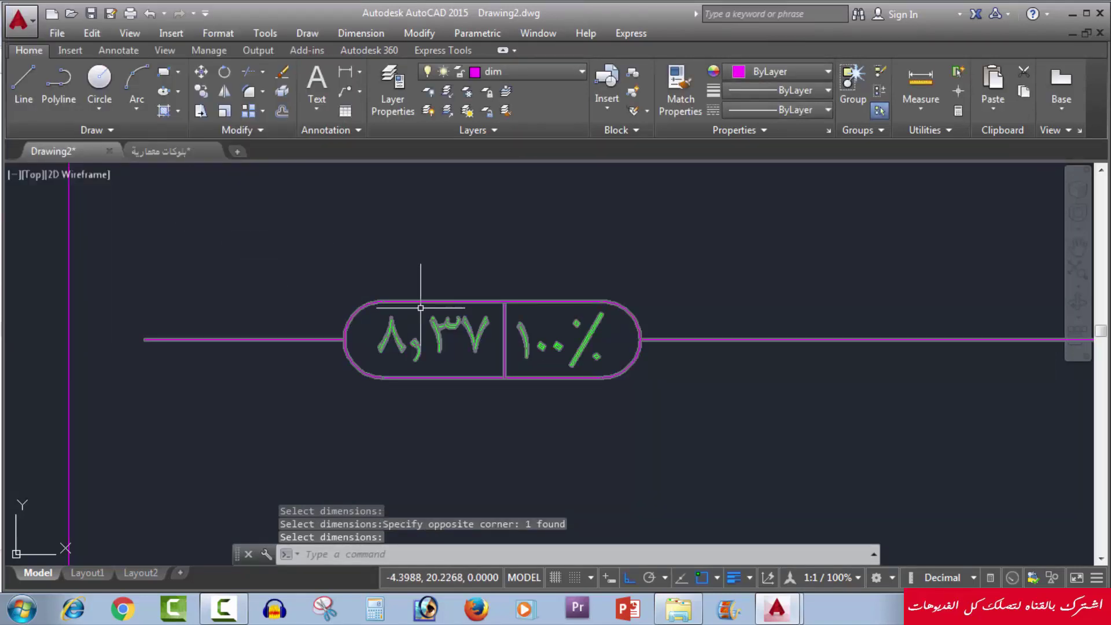
# Restart the inspection and give the horizontal dimension an Angular frame at 100%.
pyautogui.press('Escape')
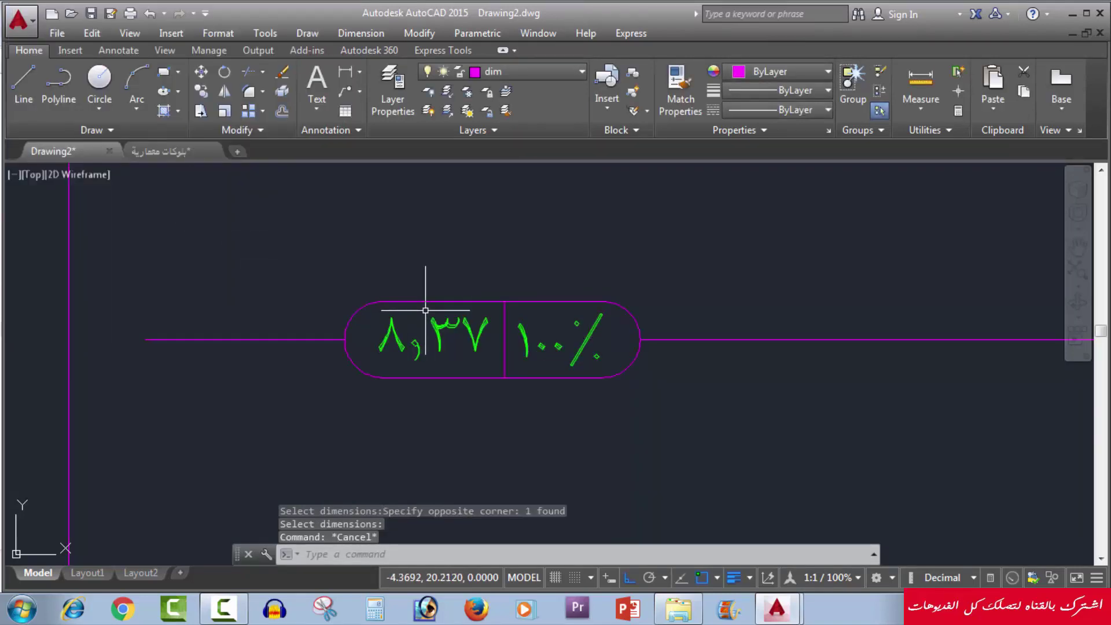
pyautogui.press('Return')
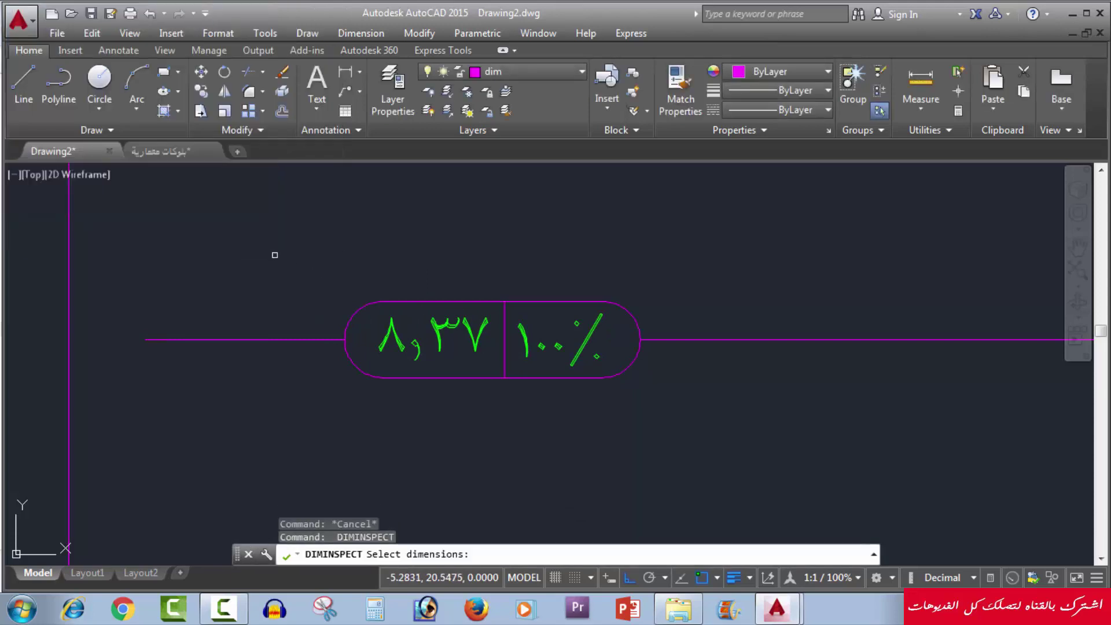
pyautogui.press('Return')
pyautogui.click(49, 146)
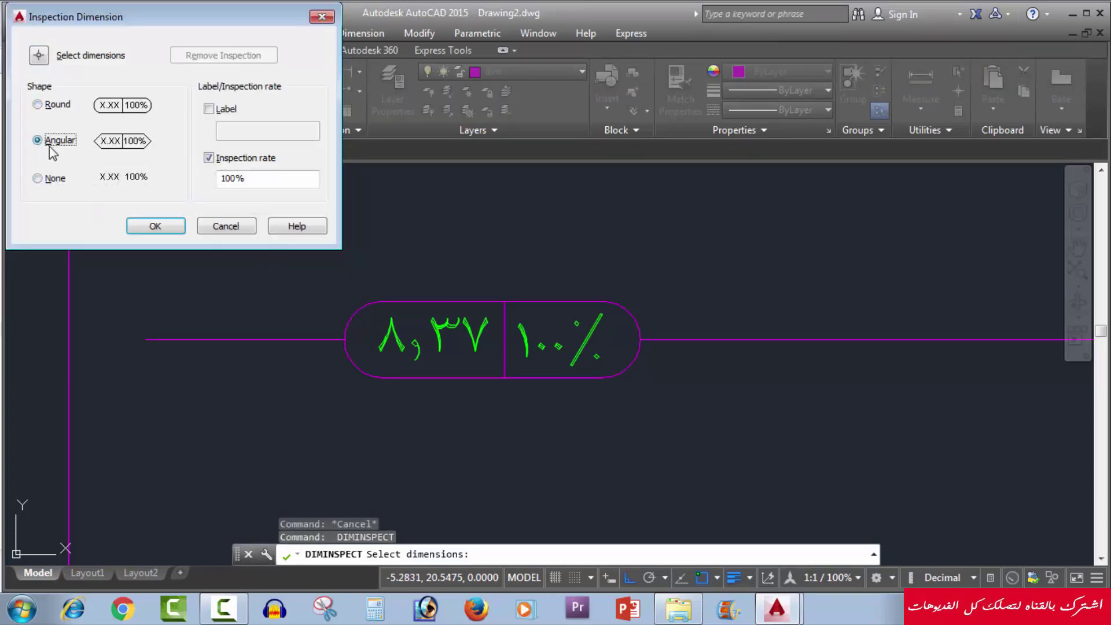
pyautogui.click(39, 55)
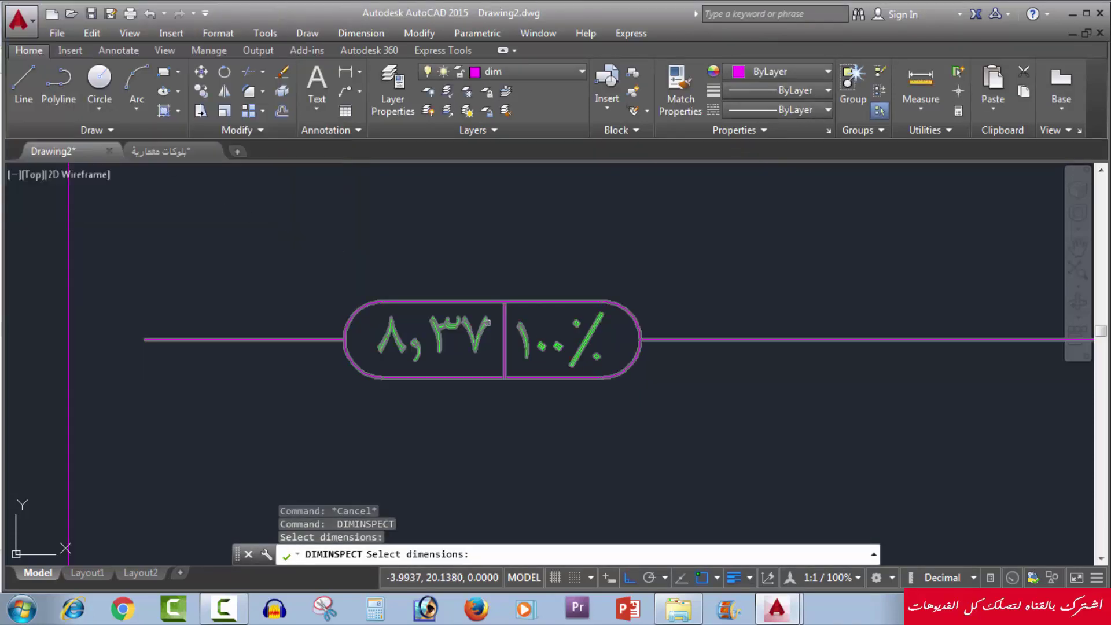
pyautogui.click(487, 301)
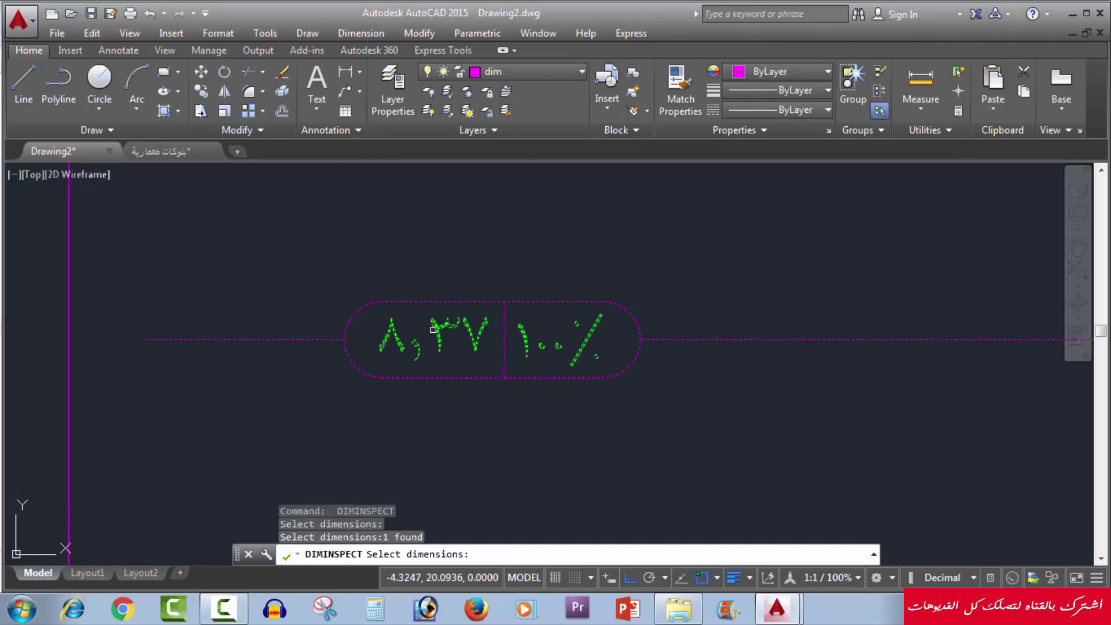
pyautogui.press('Return')
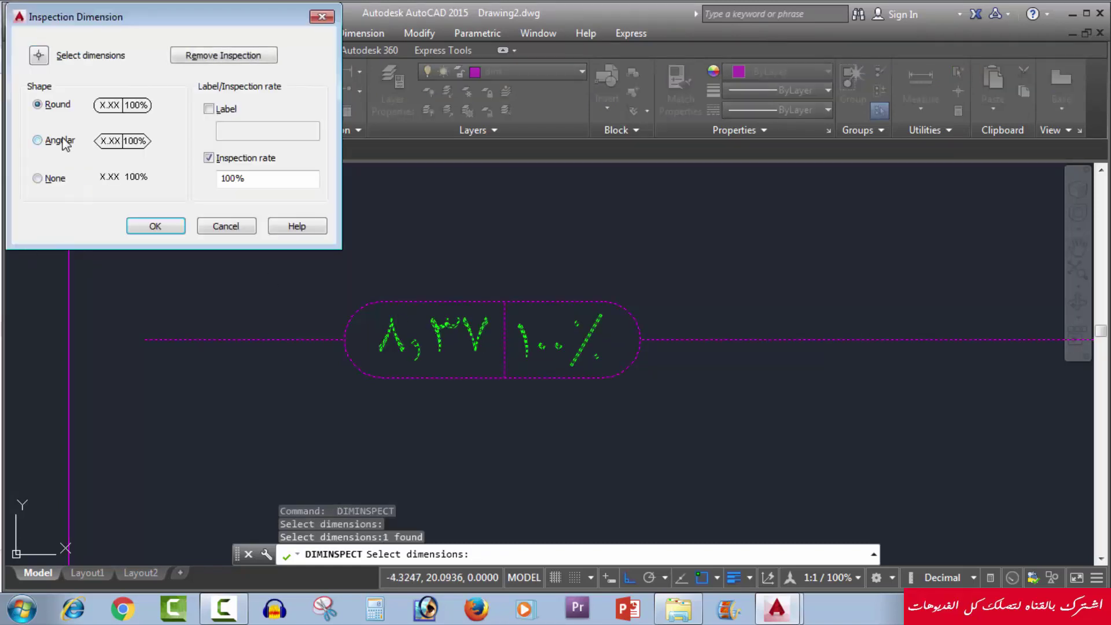
pyautogui.click(58, 141)
pyautogui.click(149, 225)
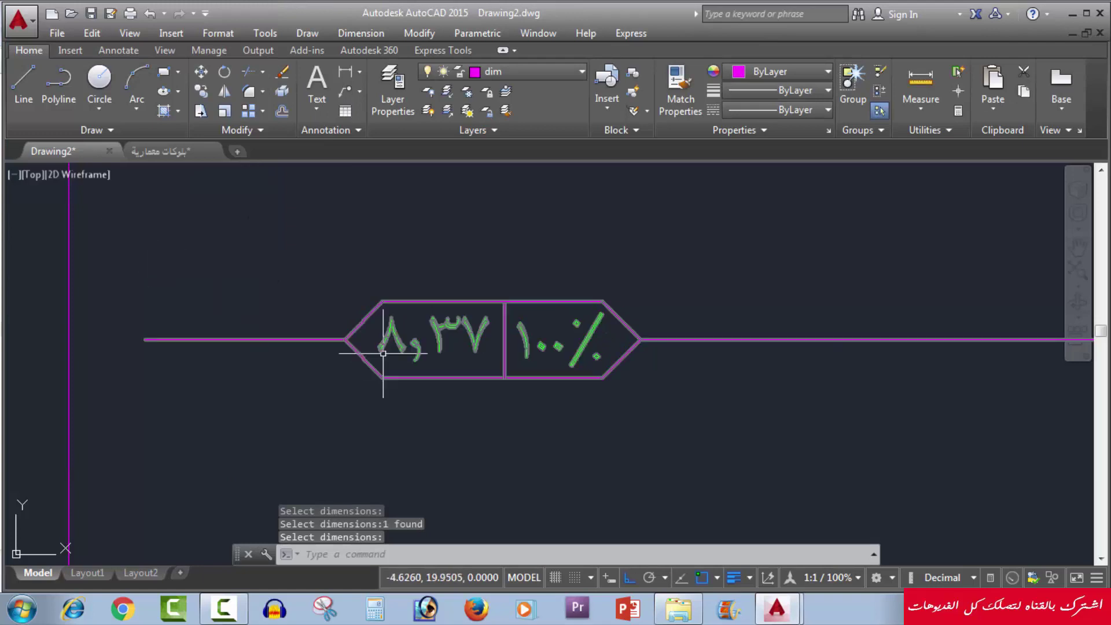
# Reapply inspection settings to the window-selected dimension, then cancel the extra selection with Esc.
pyautogui.moveTo(431, 355); pyautogui.dragTo(507, 380, button='middle')
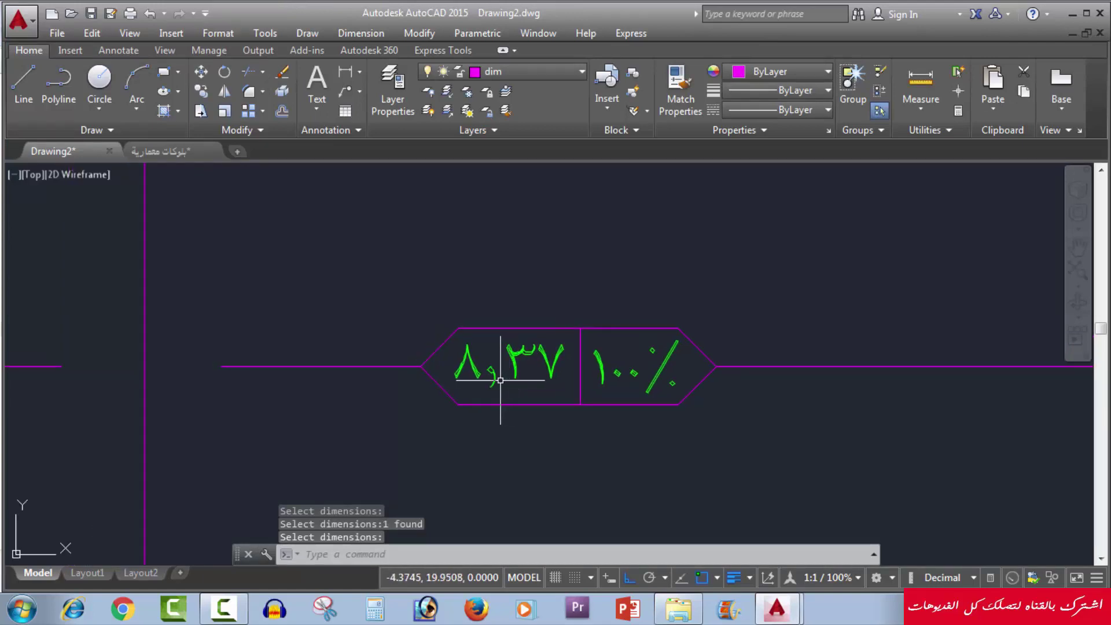
pyautogui.press('Return')
pyautogui.click(46, 184)
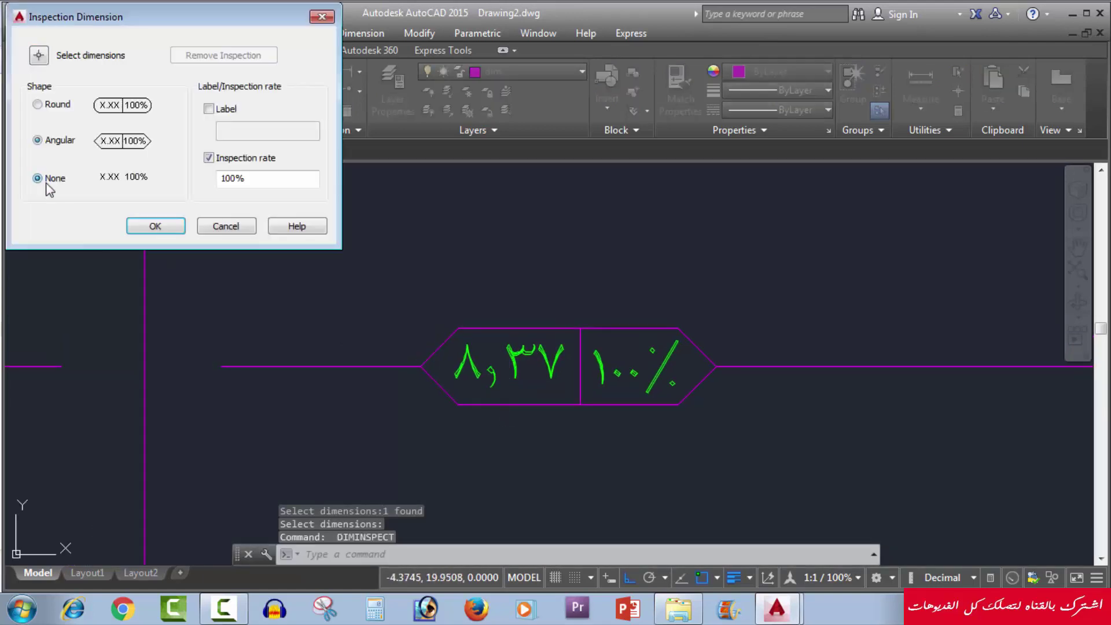
pyautogui.click(39, 55)
pyautogui.click(496, 284)
pyautogui.click(388, 374)
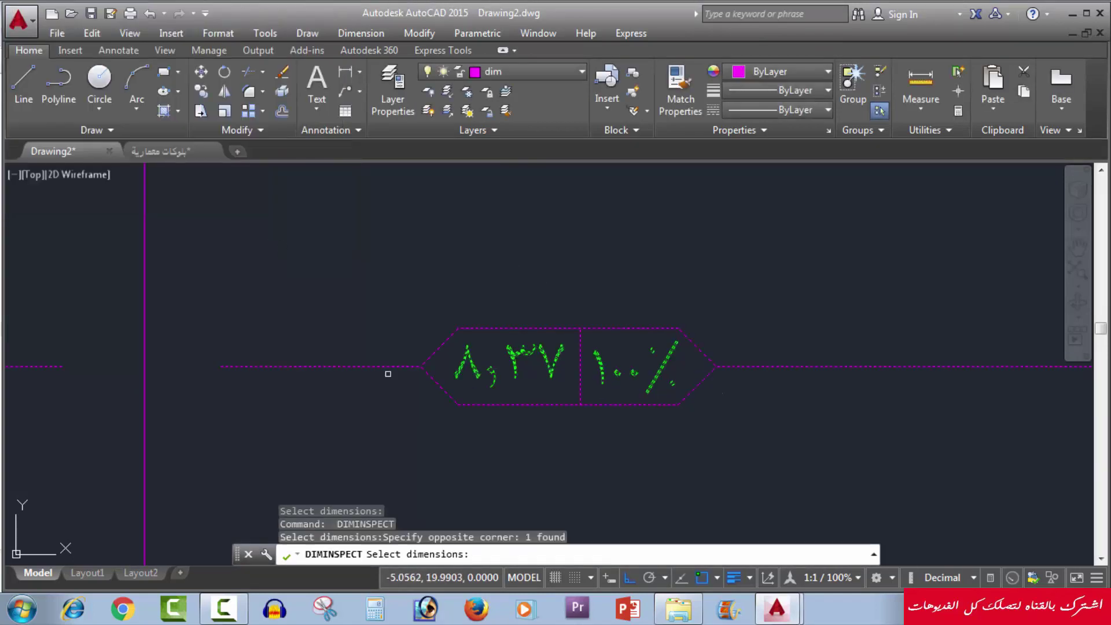
pyautogui.press('Return')
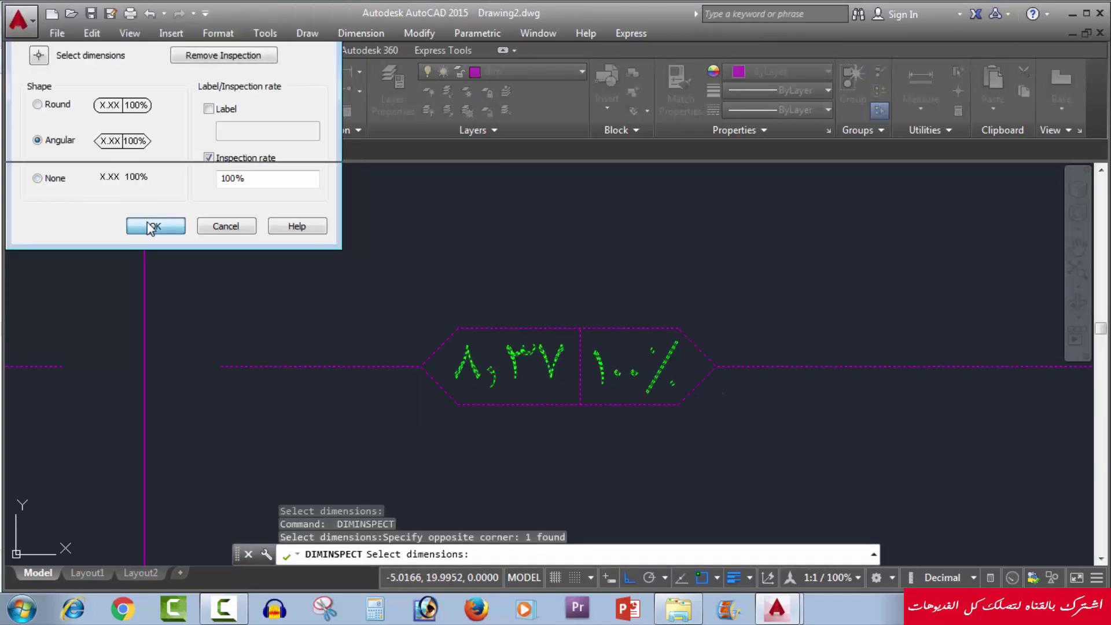
pyautogui.click(149, 226)
pyautogui.click(469, 308)
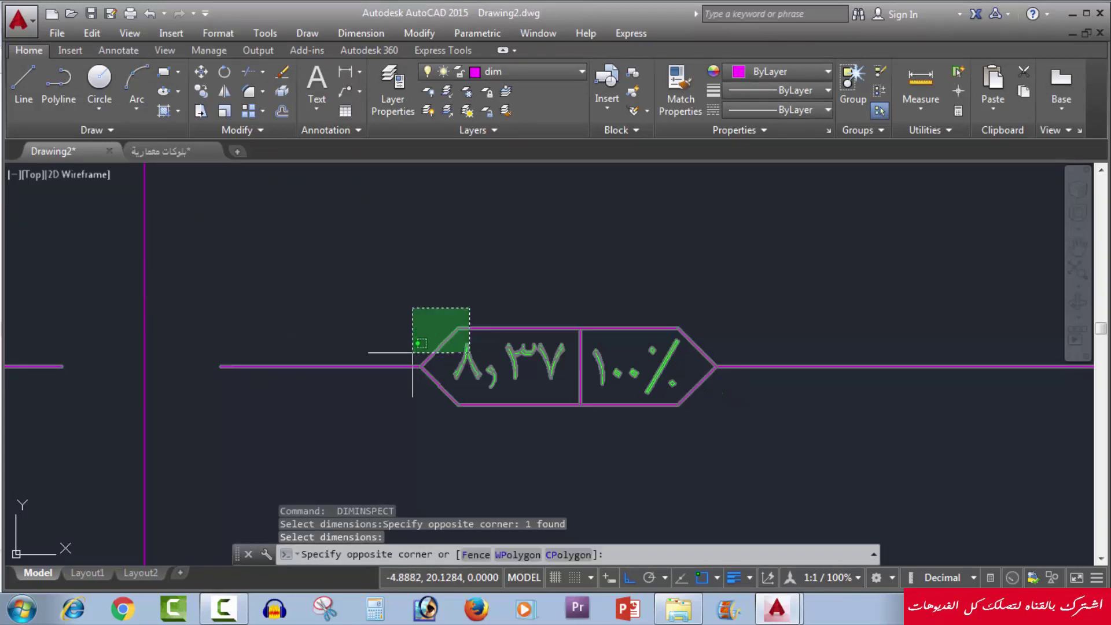
pyautogui.press('Escape')
pyautogui.press('Escape')
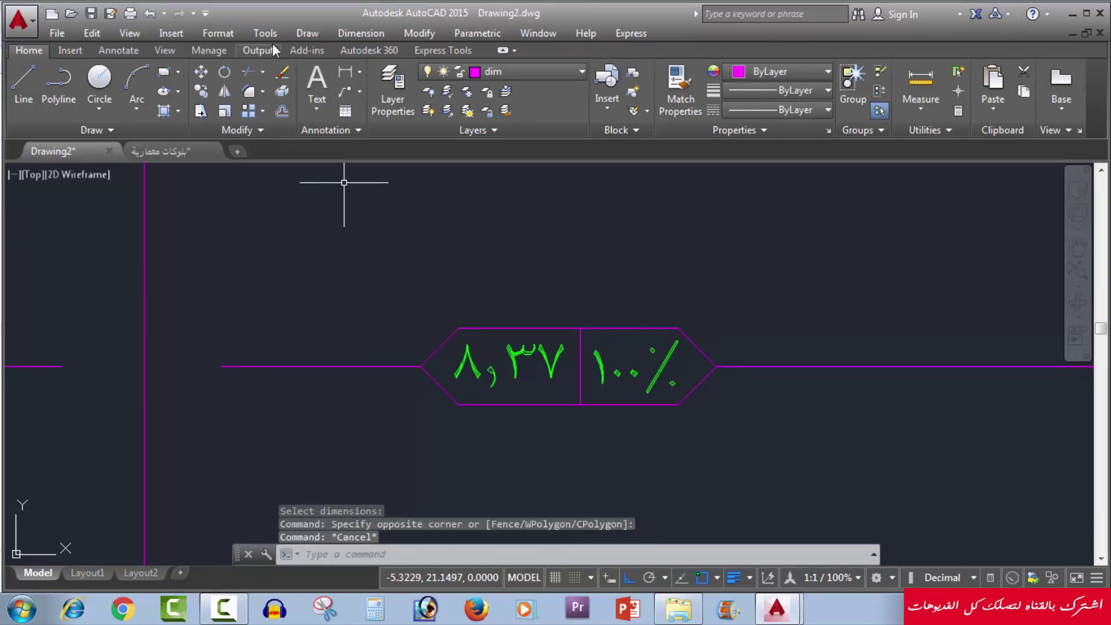
# Set the 8,37 inspection dimension's shape to None, then reopen the Inspection Dimension dialog.
pyautogui.click(350, 34)
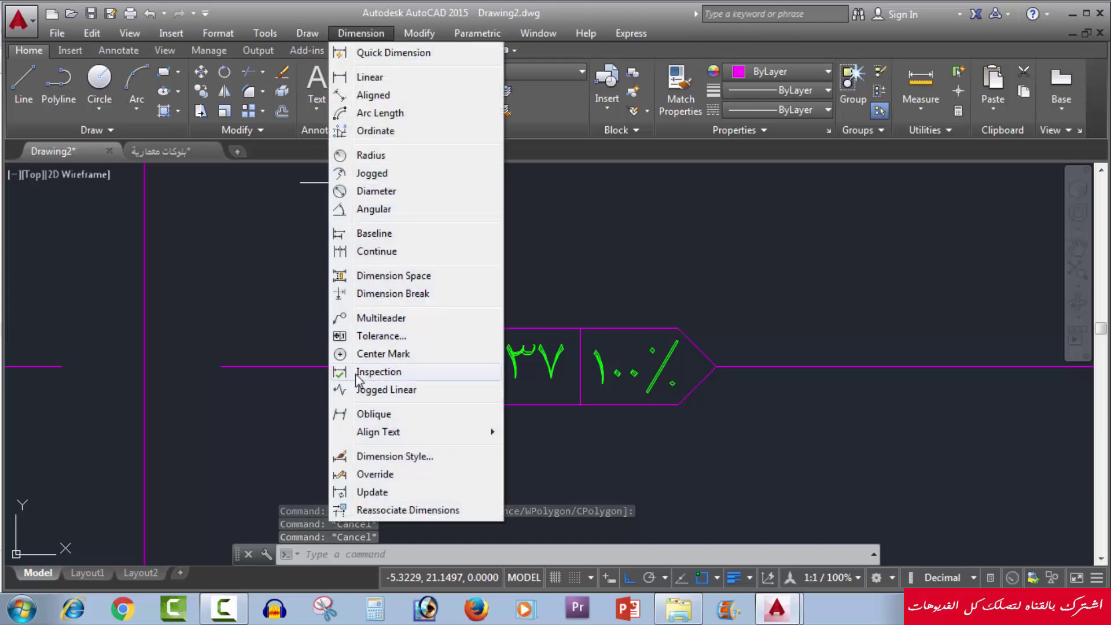
pyautogui.click(358, 374)
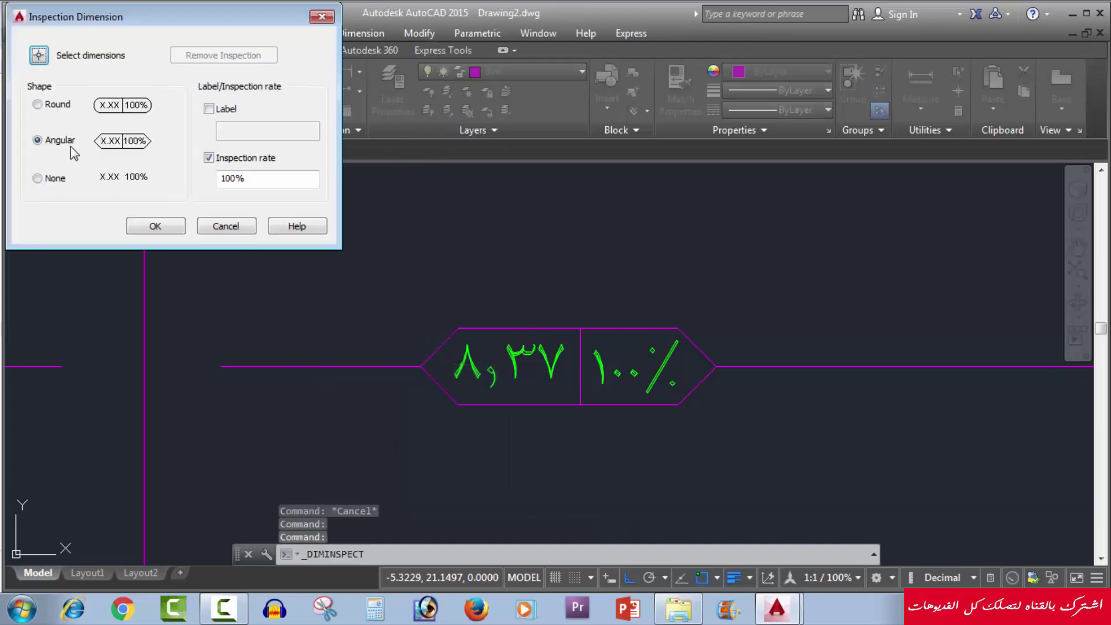
pyautogui.click(37, 178)
pyautogui.click(38, 55)
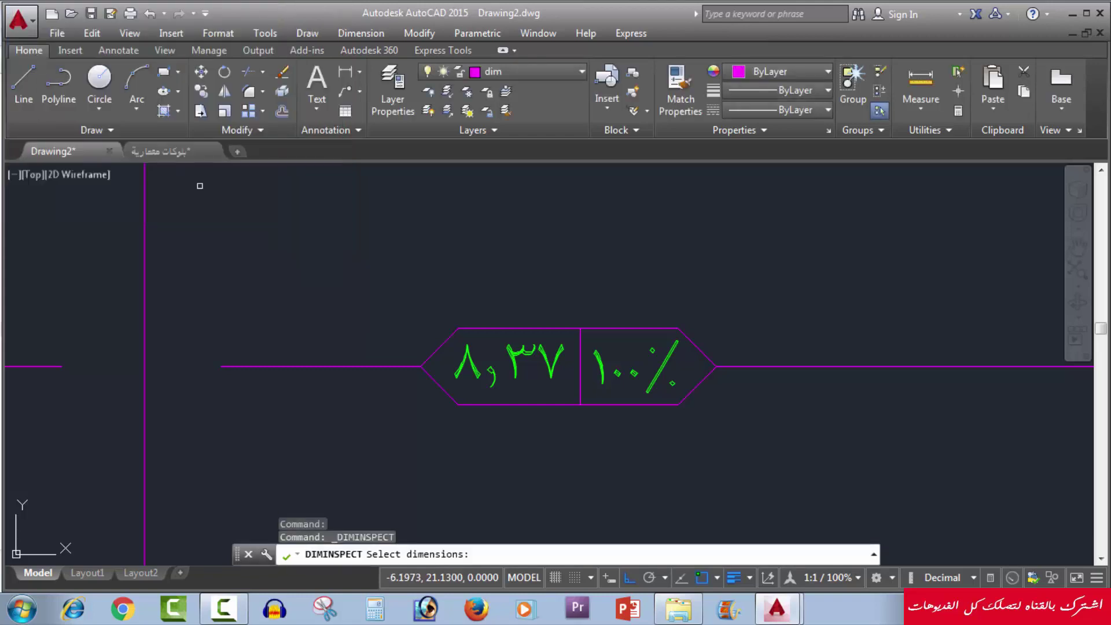
pyautogui.click(483, 330)
pyautogui.press('Return')
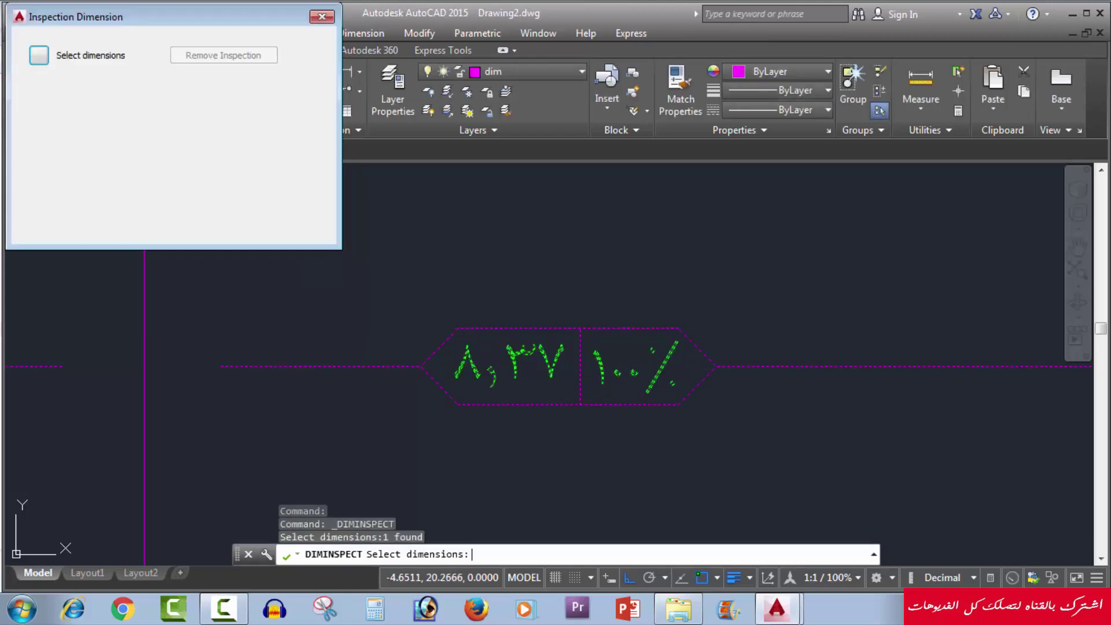
pyautogui.click(37, 179)
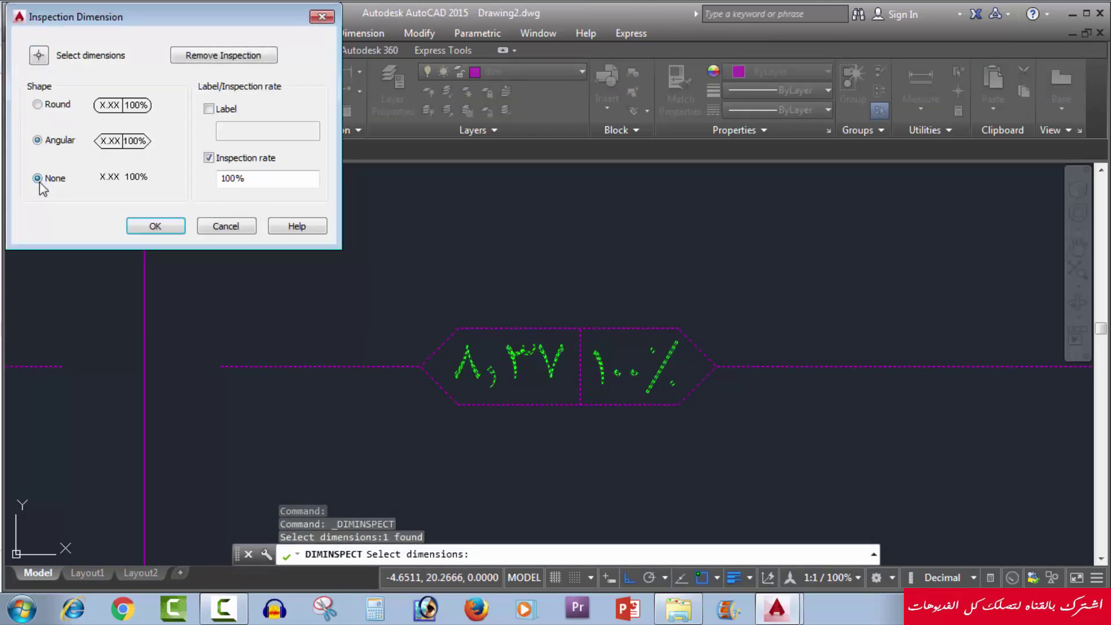
pyautogui.click(151, 226)
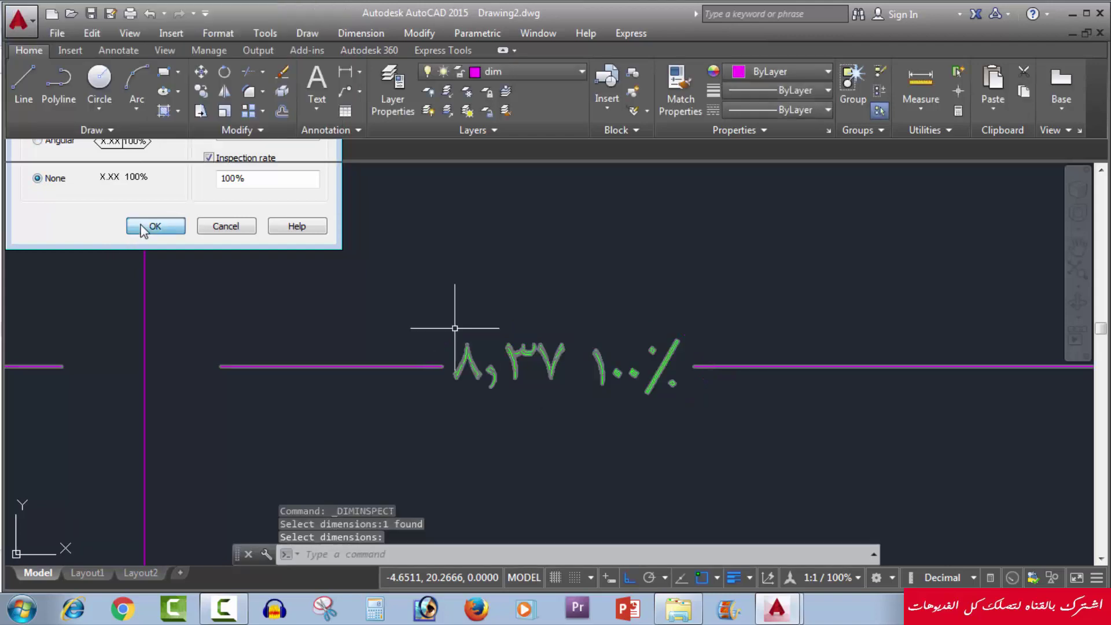
pyautogui.moveTo(397, 390); pyautogui.dragTo(433, 403, button='middle')
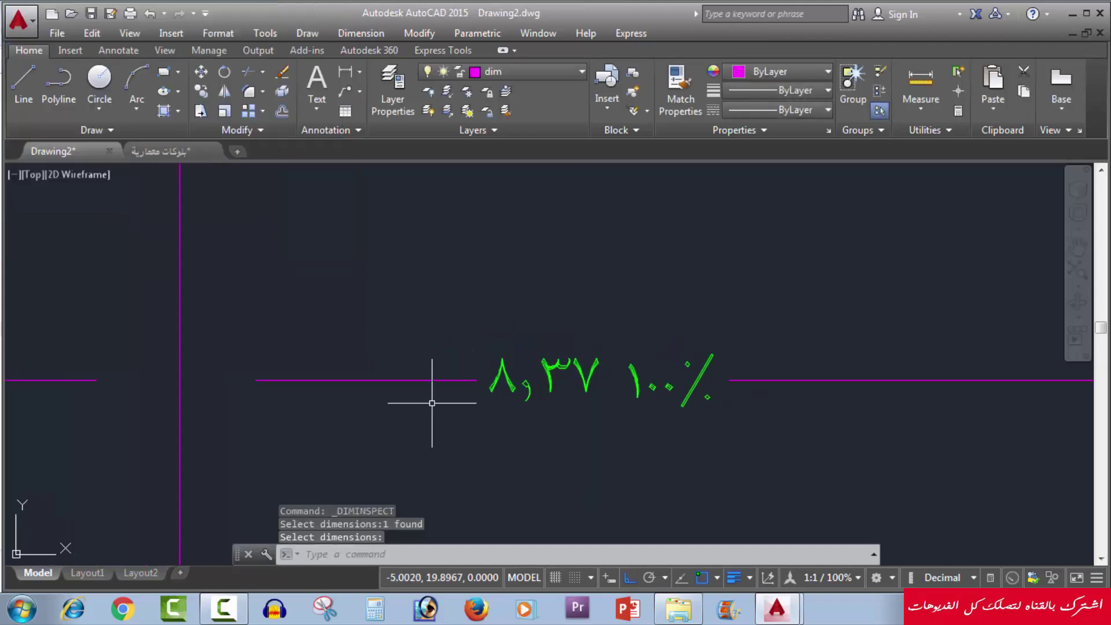
pyautogui.press('Return')
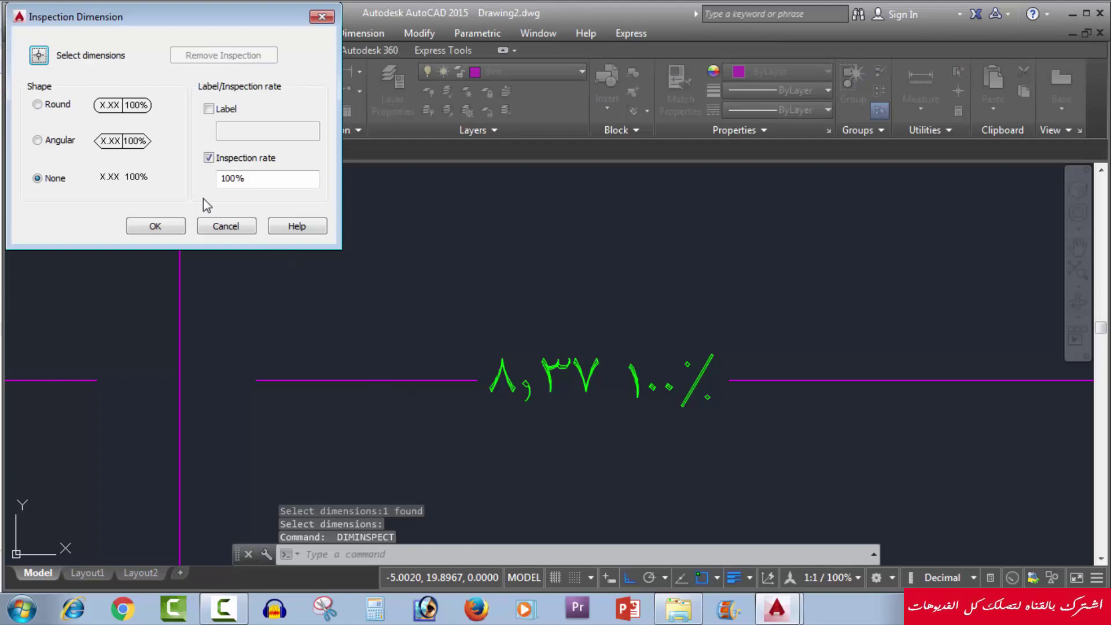
# Pick the dimension and replace its 100% inspection rate text with L.
pyautogui.click(44, 58)
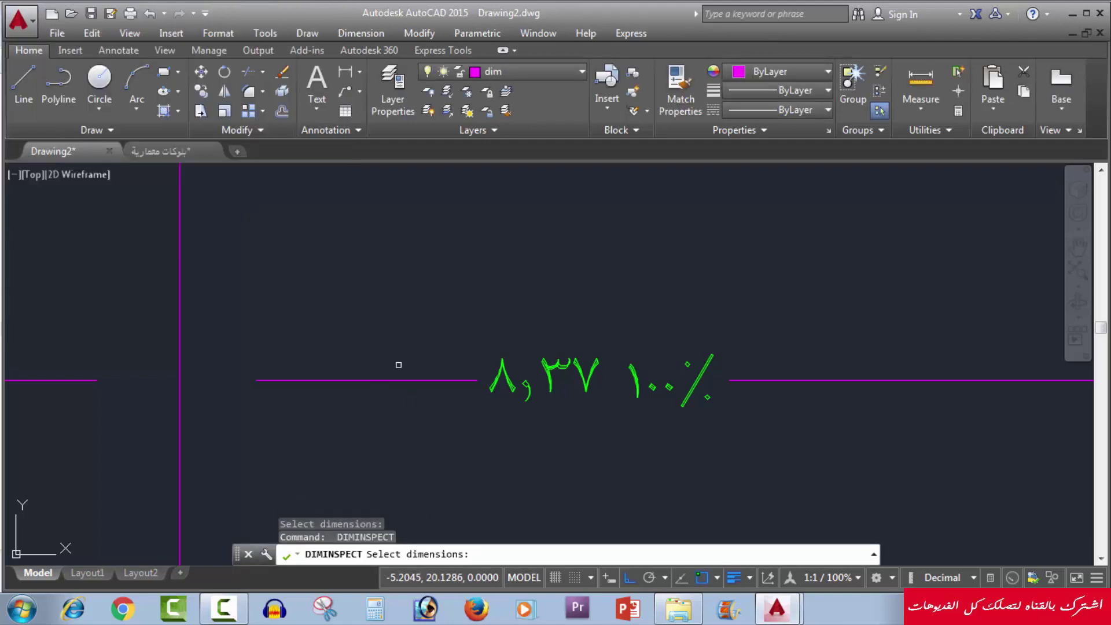
pyautogui.click(430, 380)
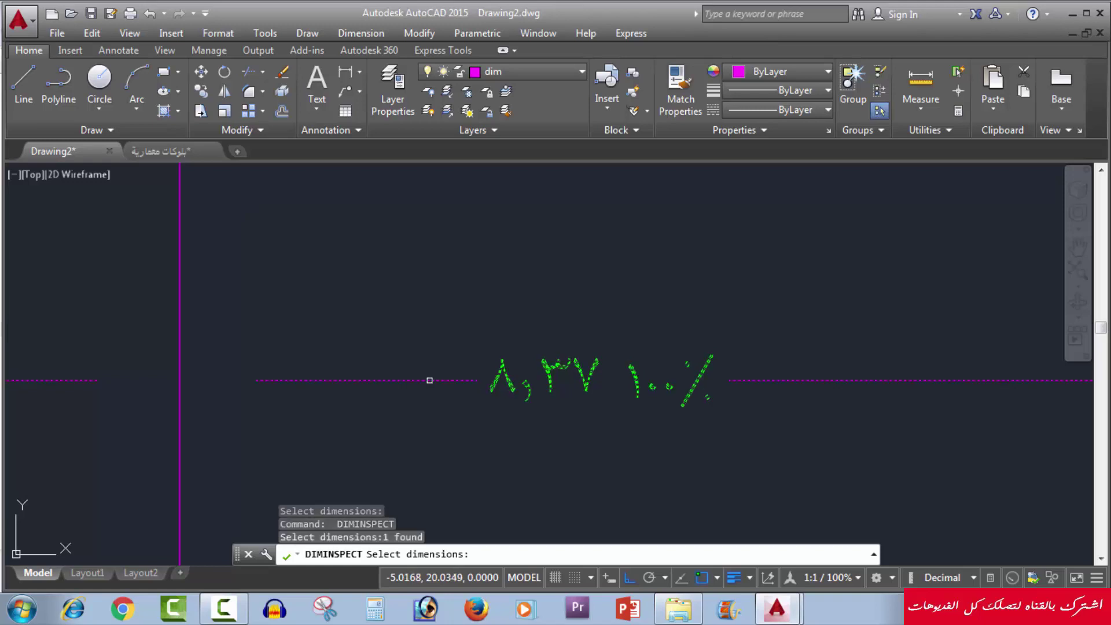
pyautogui.press('Return')
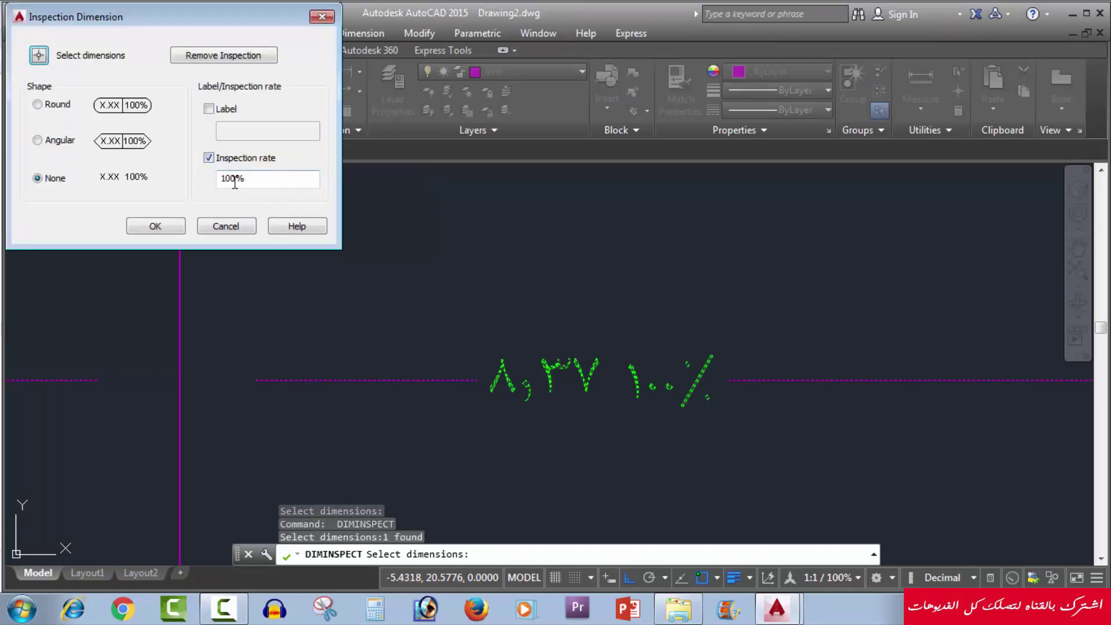
pyautogui.moveTo(246, 179); pyautogui.dragTo(220, 179)
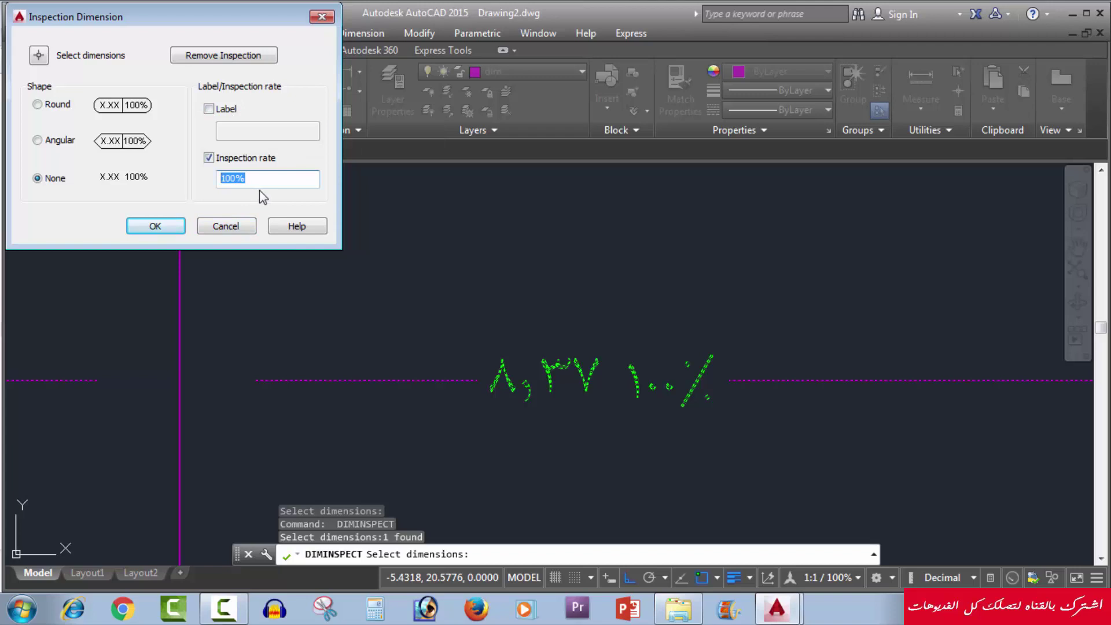
pyautogui.write('L')
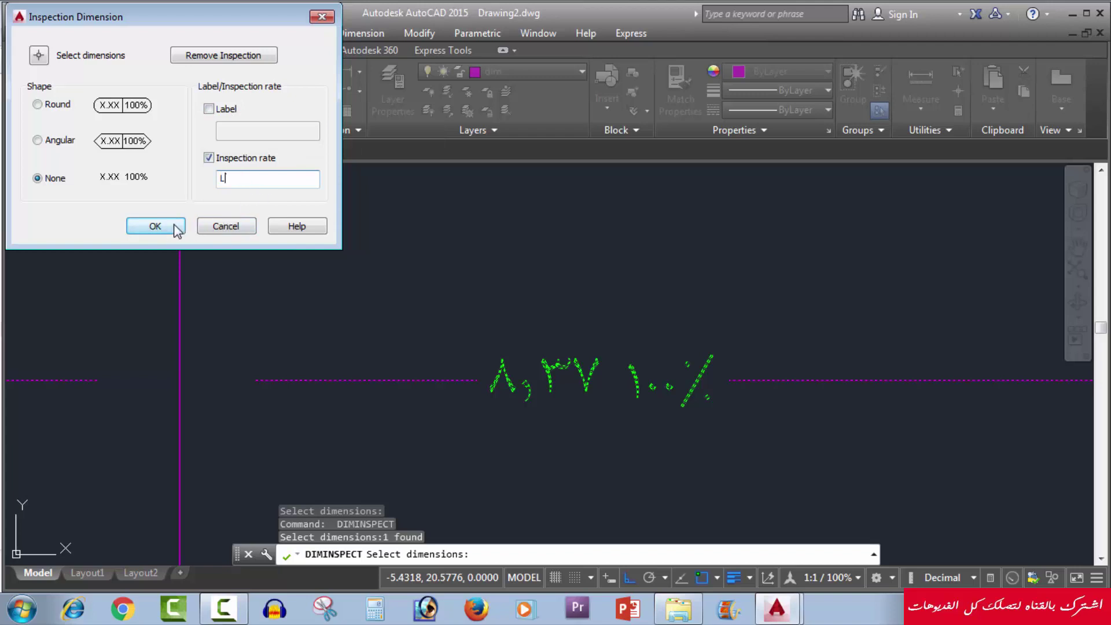
pyautogui.click(172, 224)
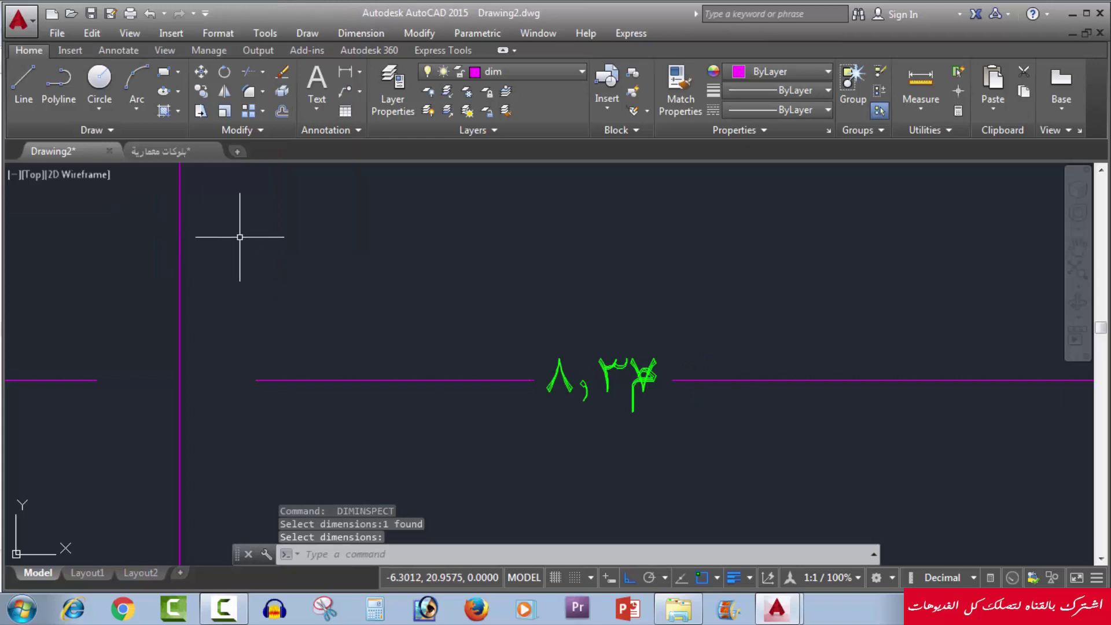
pyautogui.press('Return')
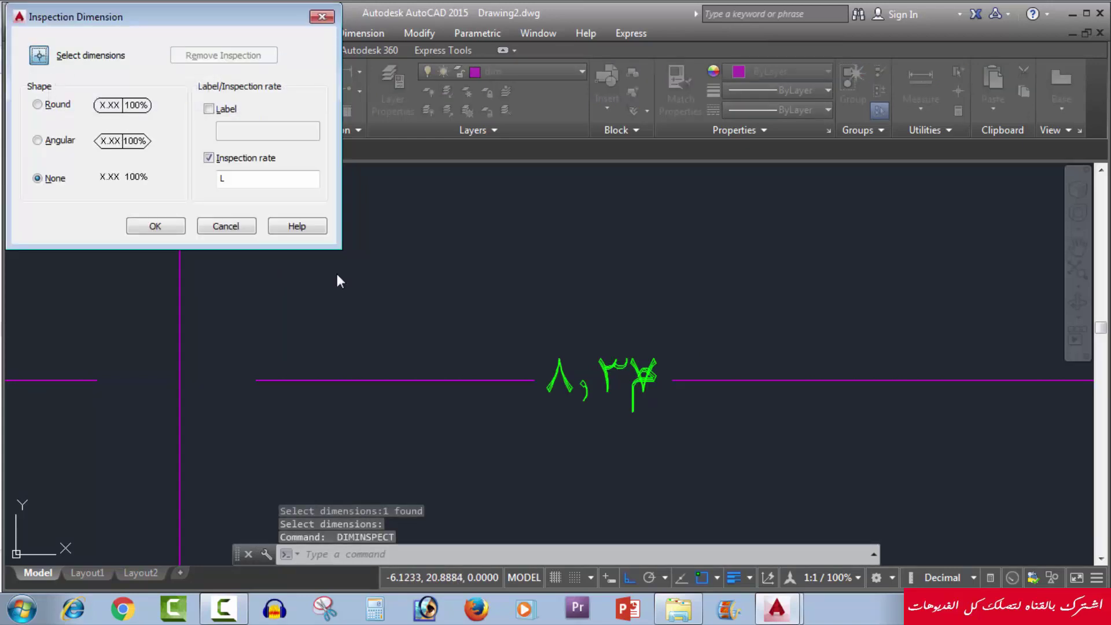
# Enable Label 'L' and turn off Inspection rate on the crossing-selected dimension.
pyautogui.click(38, 55)
pyautogui.click(536, 342)
pyautogui.click(464, 394)
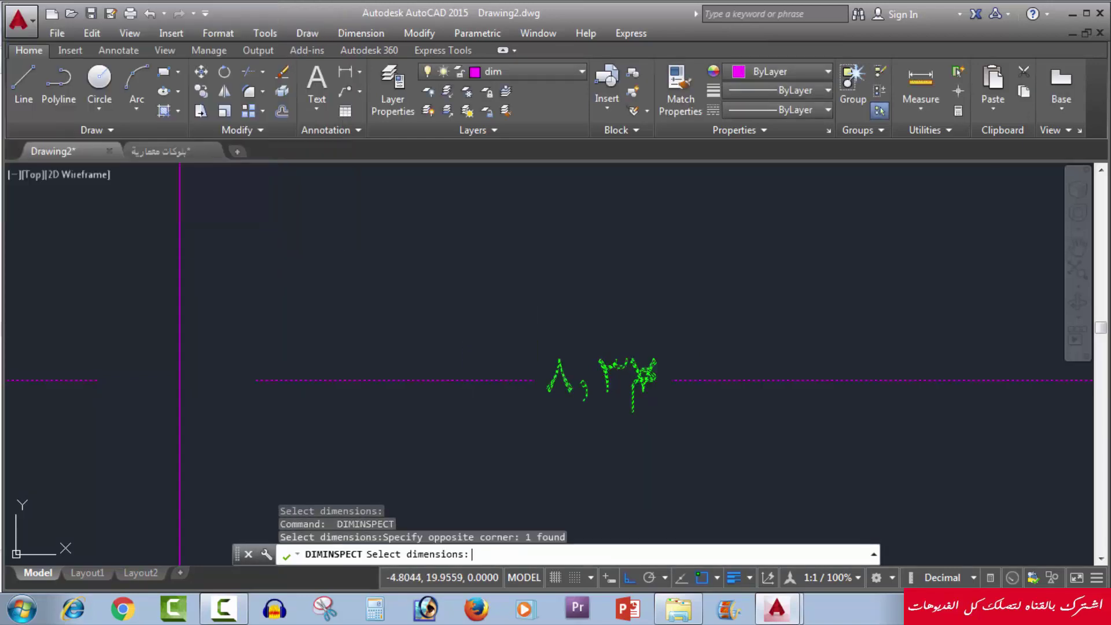
pyautogui.press('Return')
pyautogui.click(209, 109)
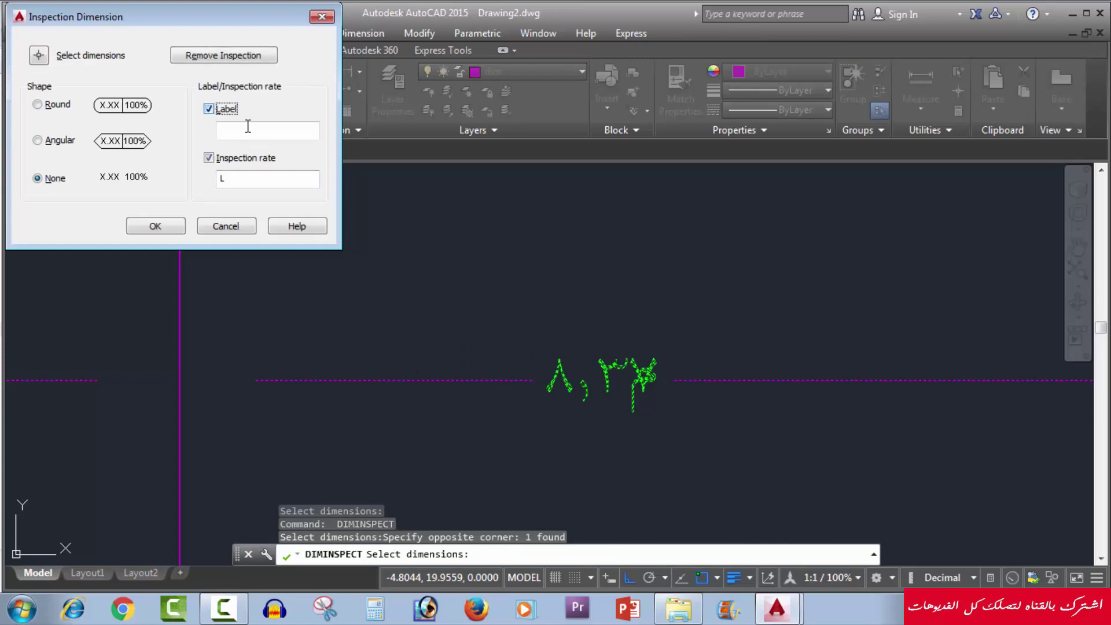
pyautogui.write('l')
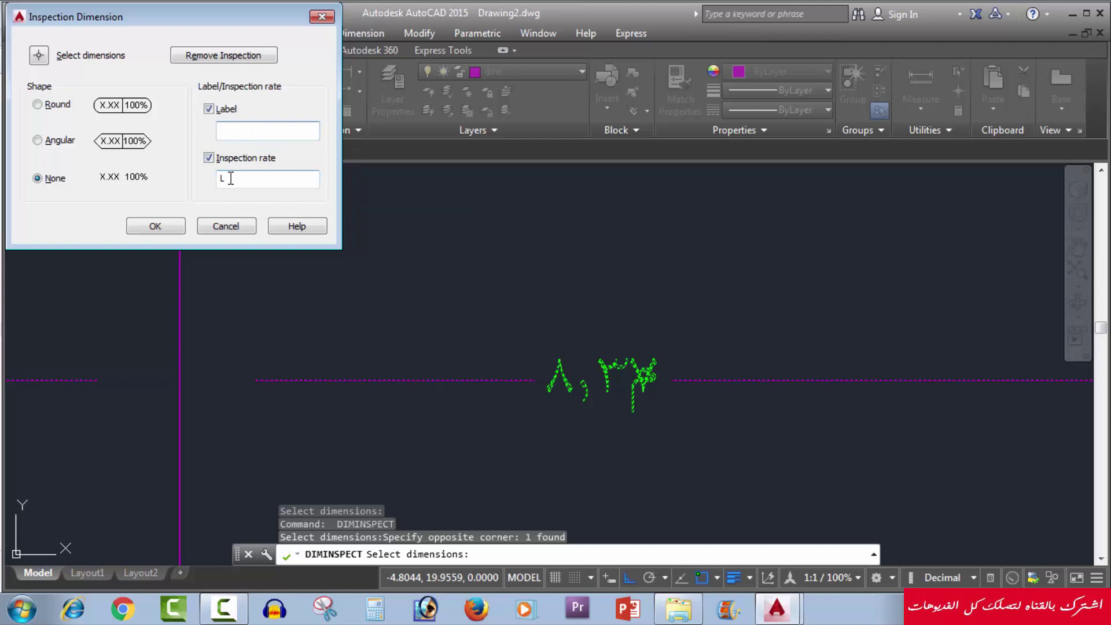
pyautogui.write('L')
pyautogui.click(209, 158)
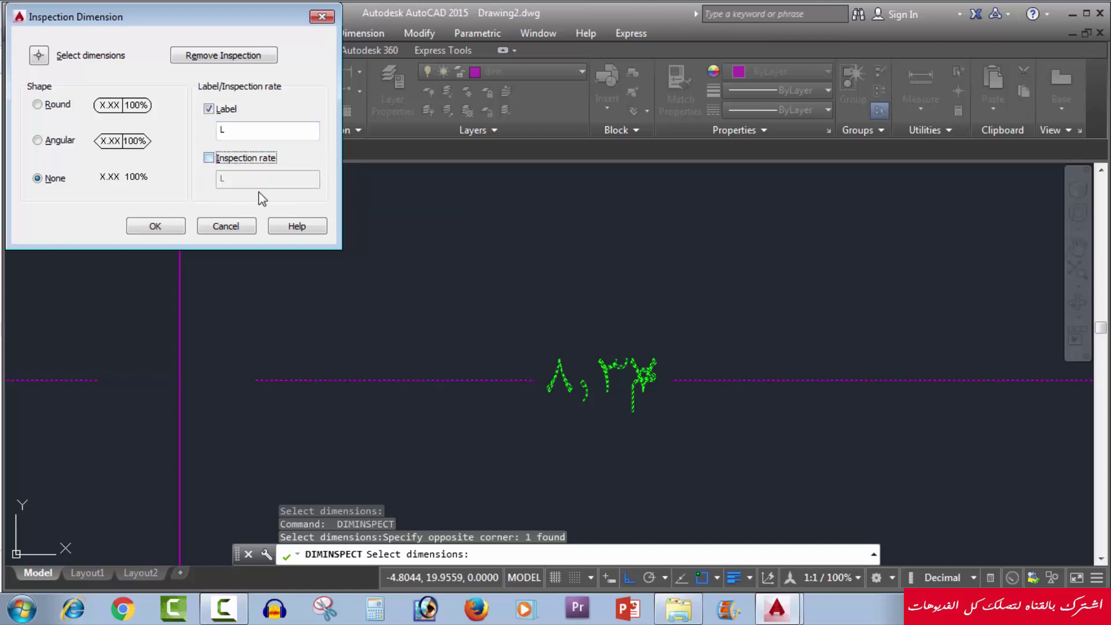
pyautogui.click(169, 228)
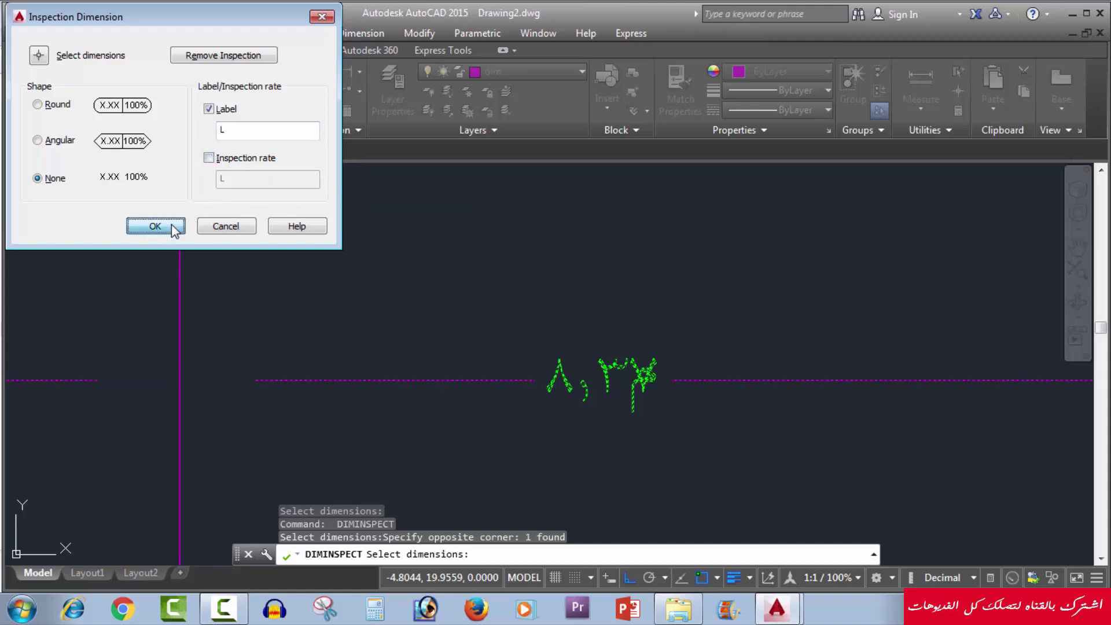
pyautogui.scroll(-3, 518, 322)
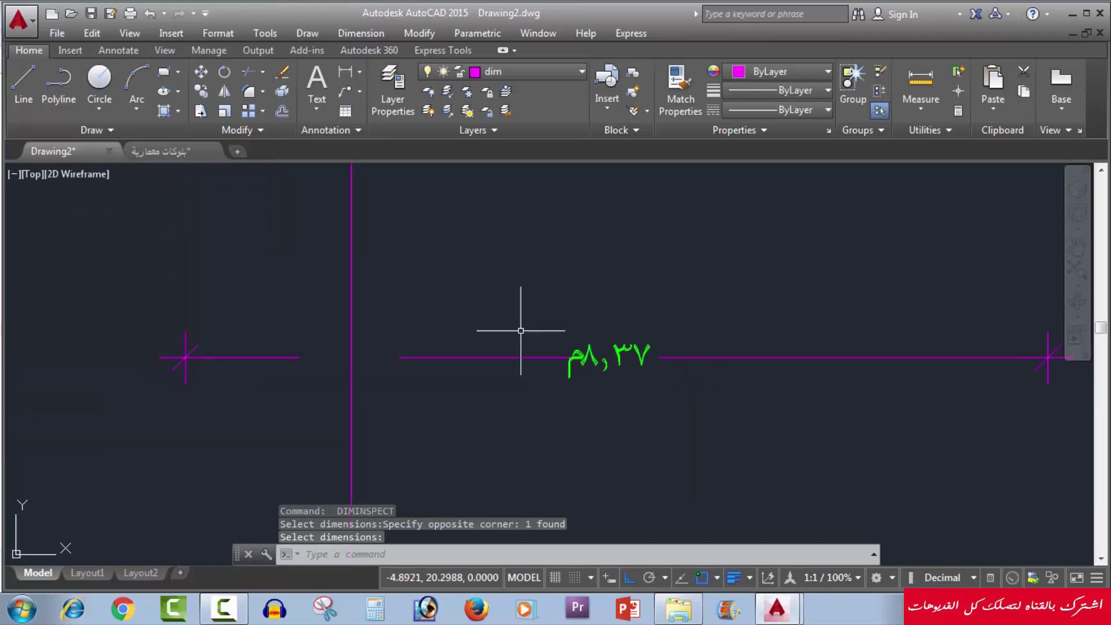
pyautogui.scroll(-3, 504, 325)
pyautogui.moveTo(504, 325); pyautogui.dragTo(478, 335, button='middle')
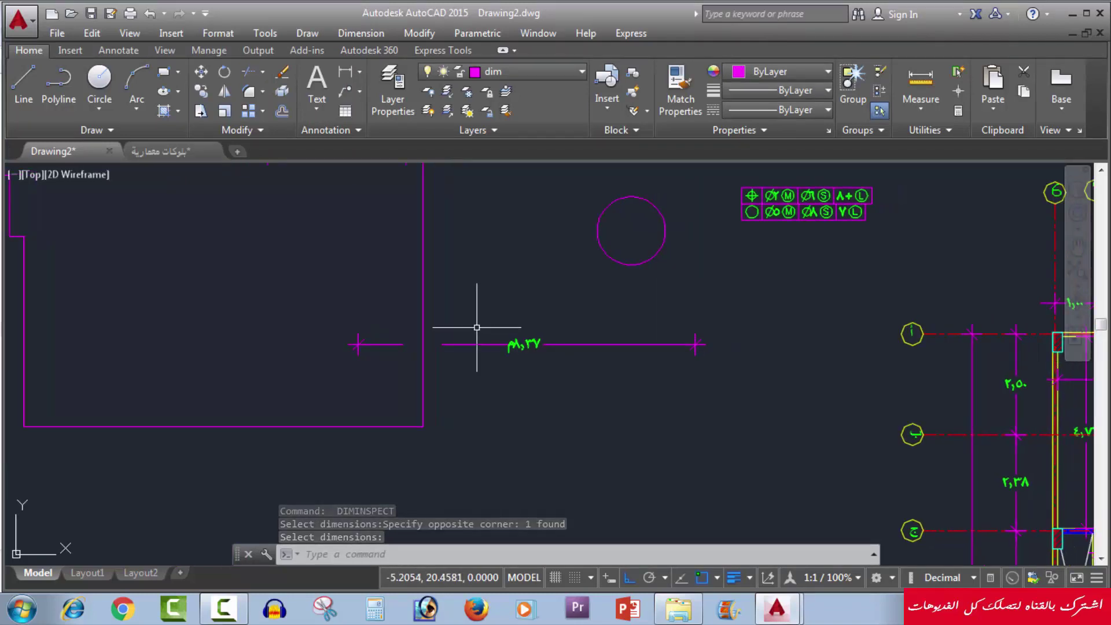
pyautogui.click(351, 35)
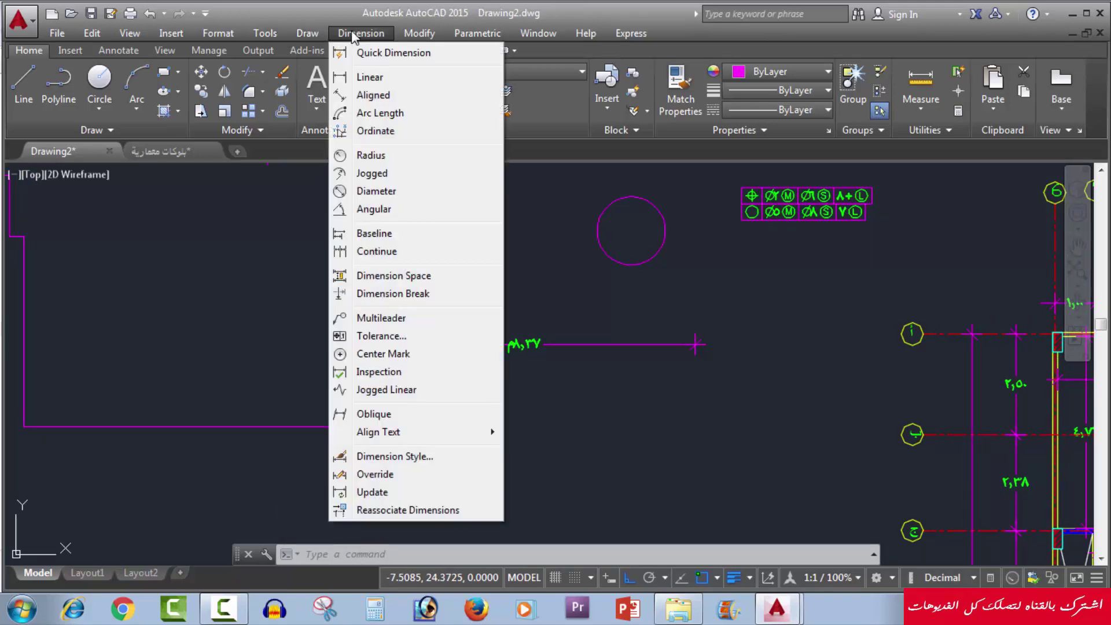
pyautogui.click(388, 391)
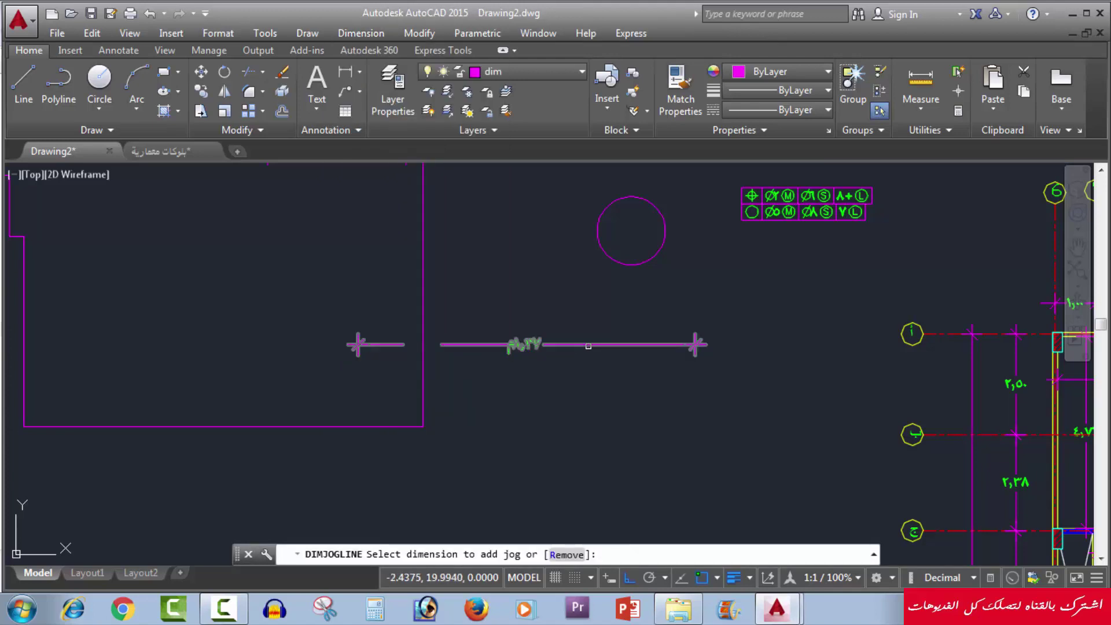
pyautogui.click(606, 345)
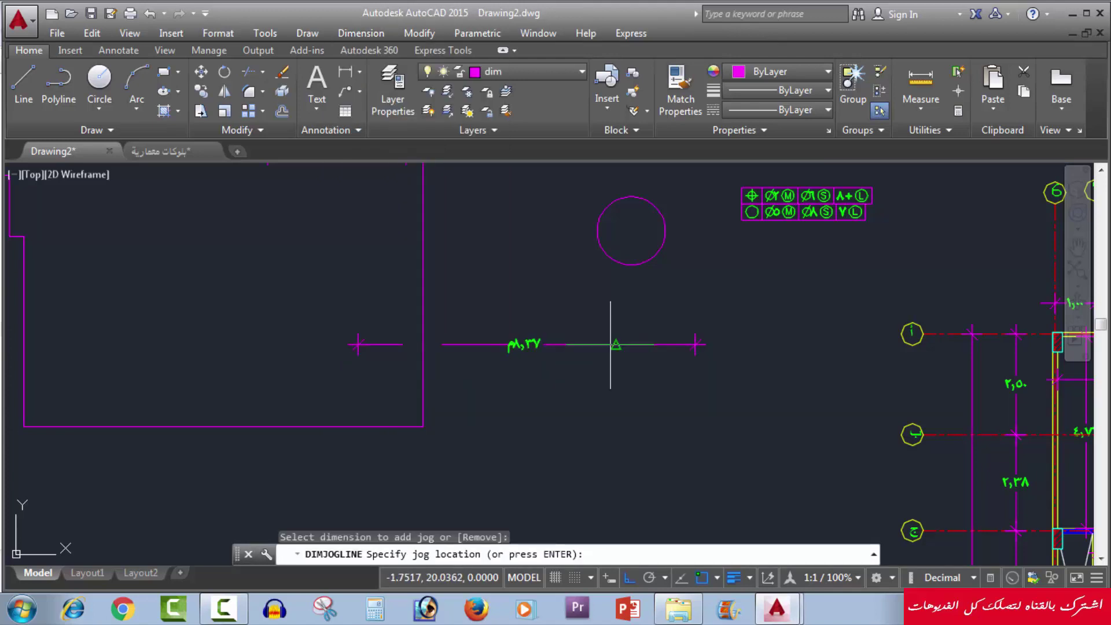
pyautogui.click(609, 344)
pyautogui.scroll(3, 616, 340)
pyautogui.scroll(3, 619, 333)
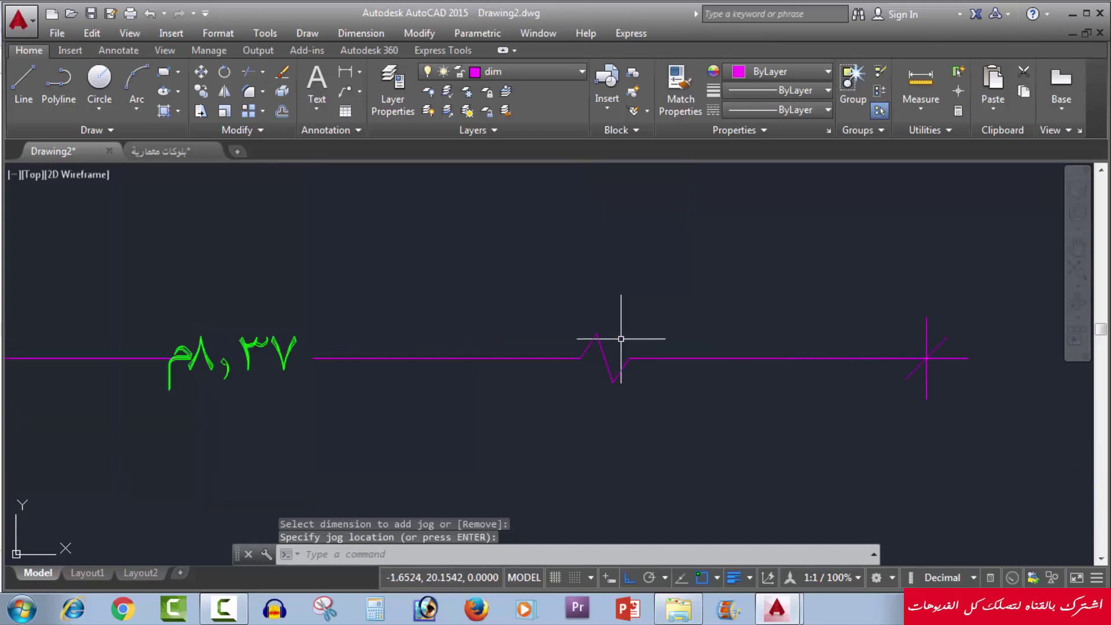
pyautogui.moveTo(620, 327); pyautogui.dragTo(679, 357, button='middle')
pyautogui.scroll(1, 645, 330)
pyautogui.scroll(-5, 628, 347)
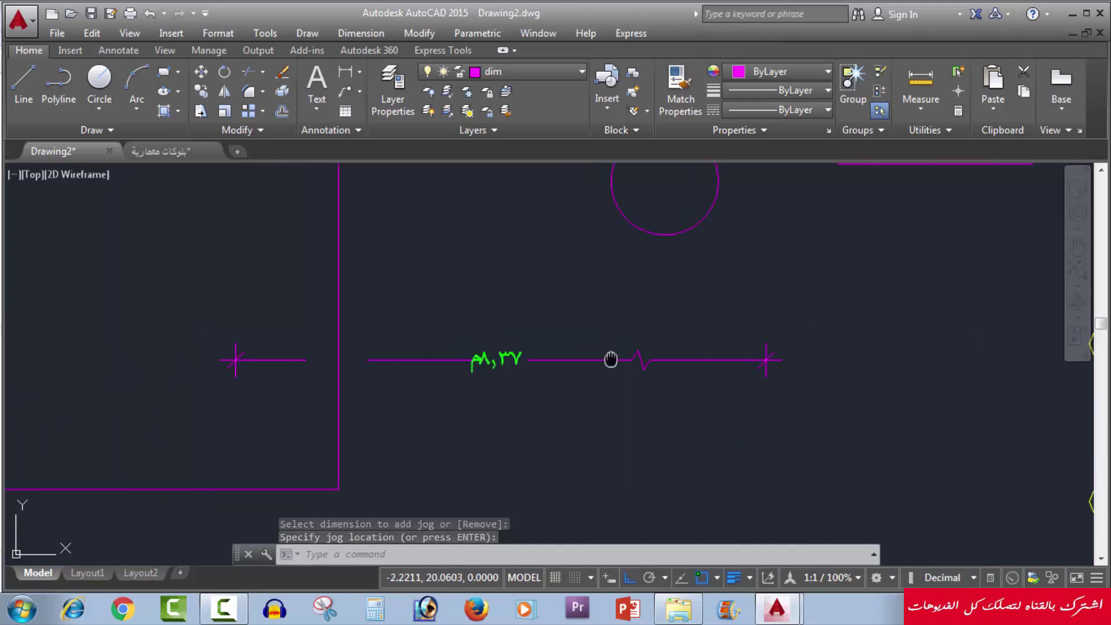
pyautogui.moveTo(608, 365); pyautogui.dragTo(531, 339, button='middle')
pyautogui.scroll(5, 550, 338)
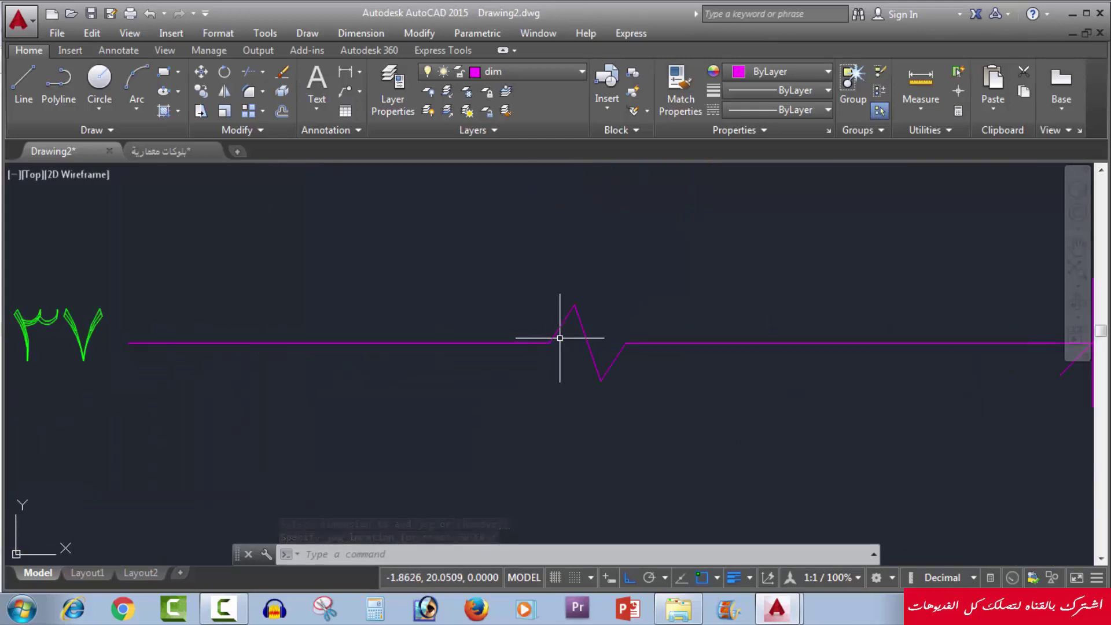
pyautogui.scroll(-5, 629, 355)
pyautogui.moveTo(631, 370); pyautogui.dragTo(640, 377, button='middle')
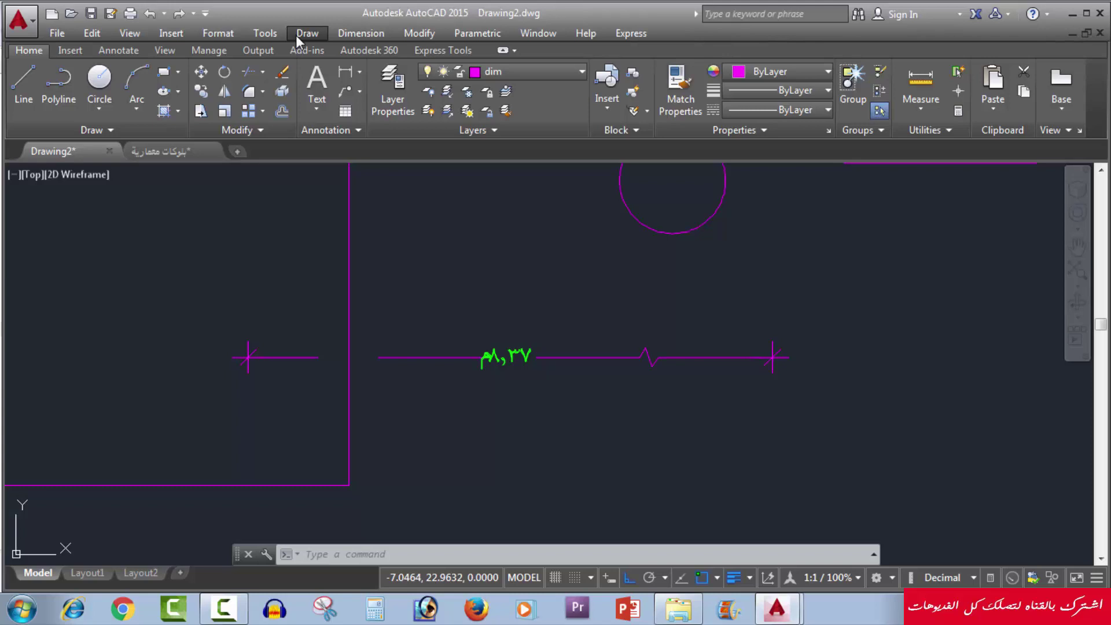
pyautogui.click(359, 35)
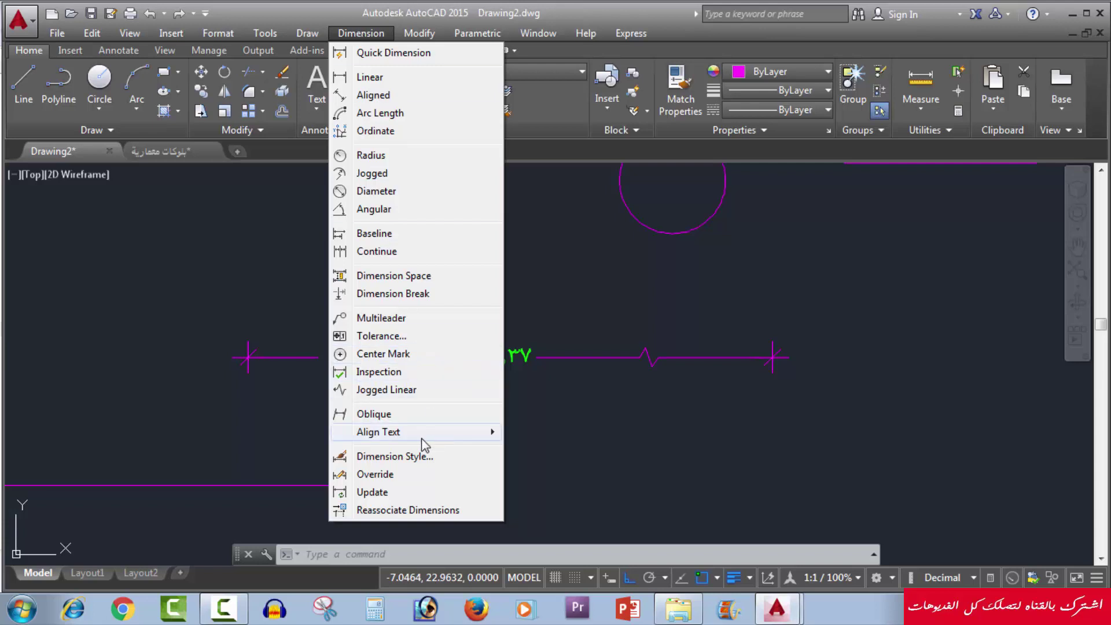
pyautogui.moveTo(378, 432)
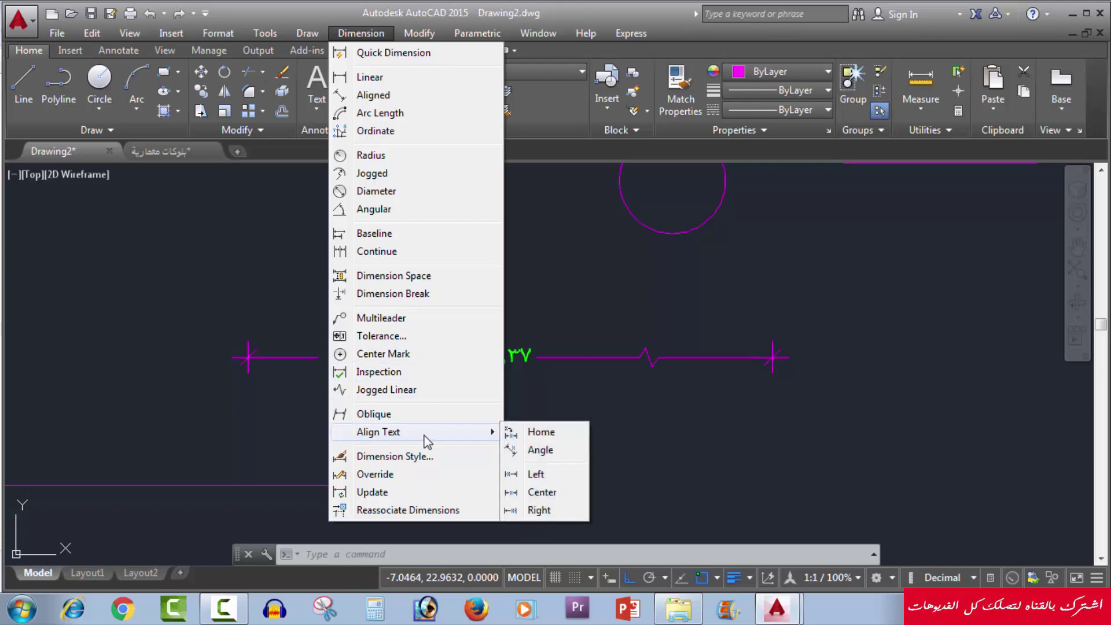
pyautogui.click(559, 429)
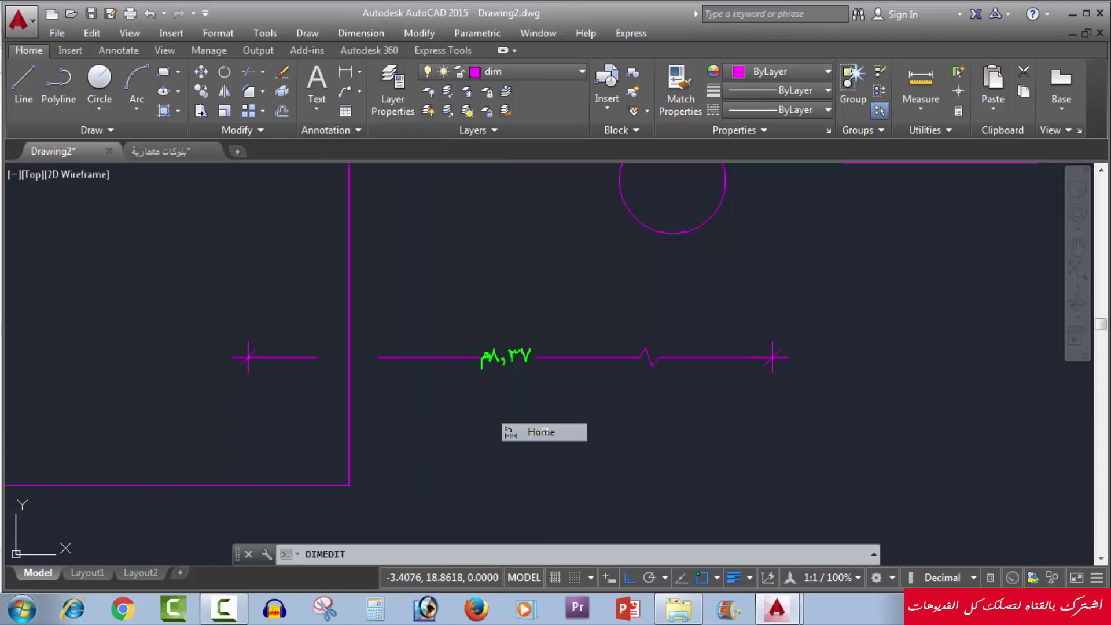
pyautogui.click(518, 356)
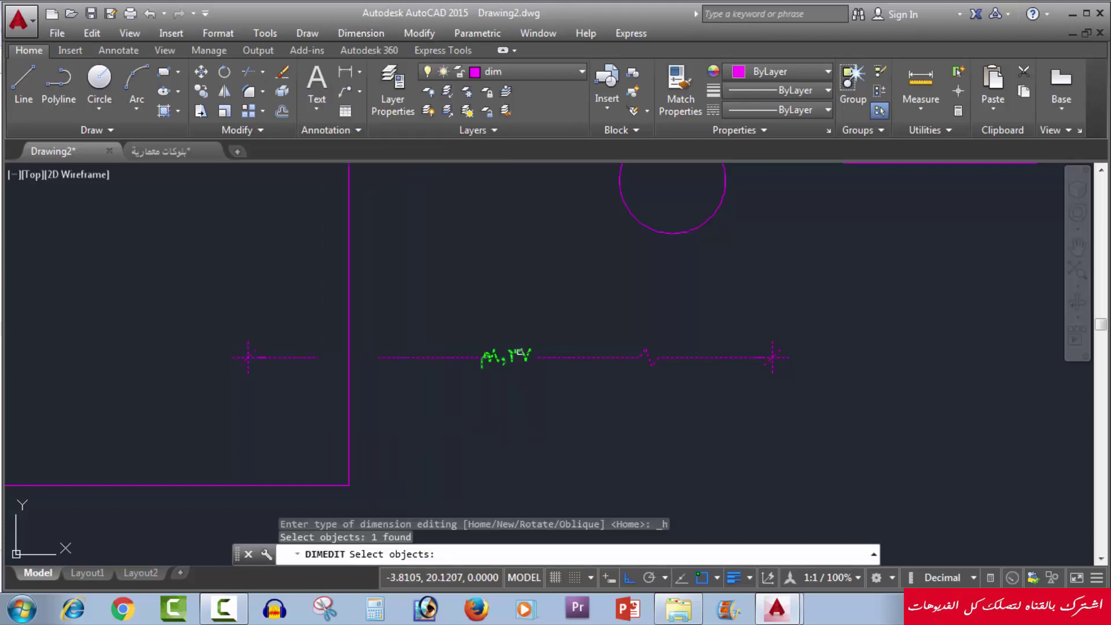
pyautogui.press('Return')
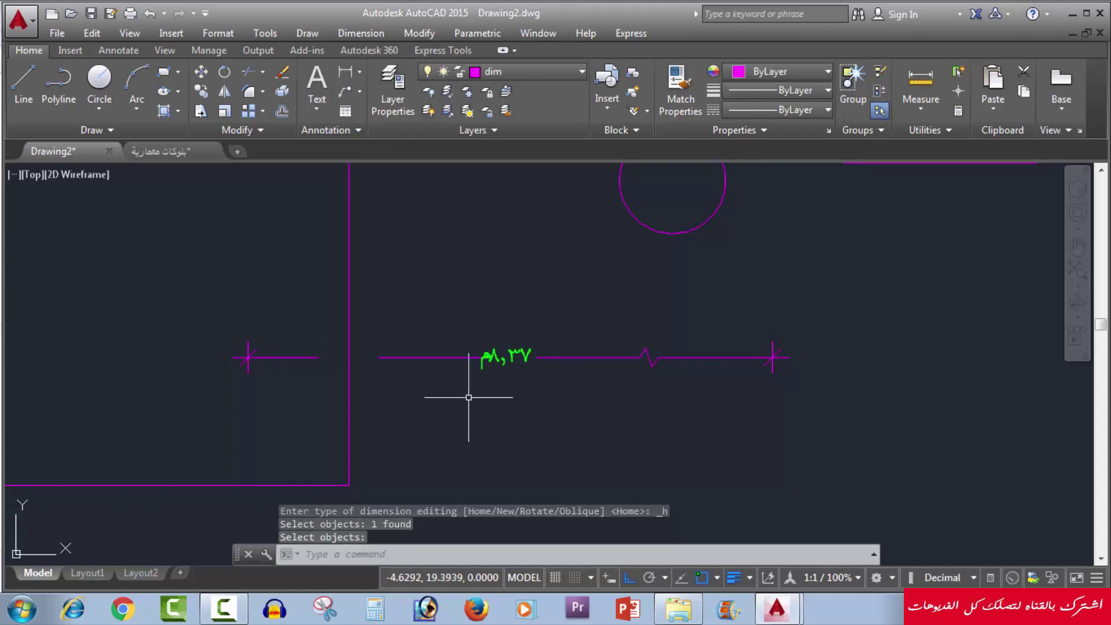
pyautogui.press('Return')
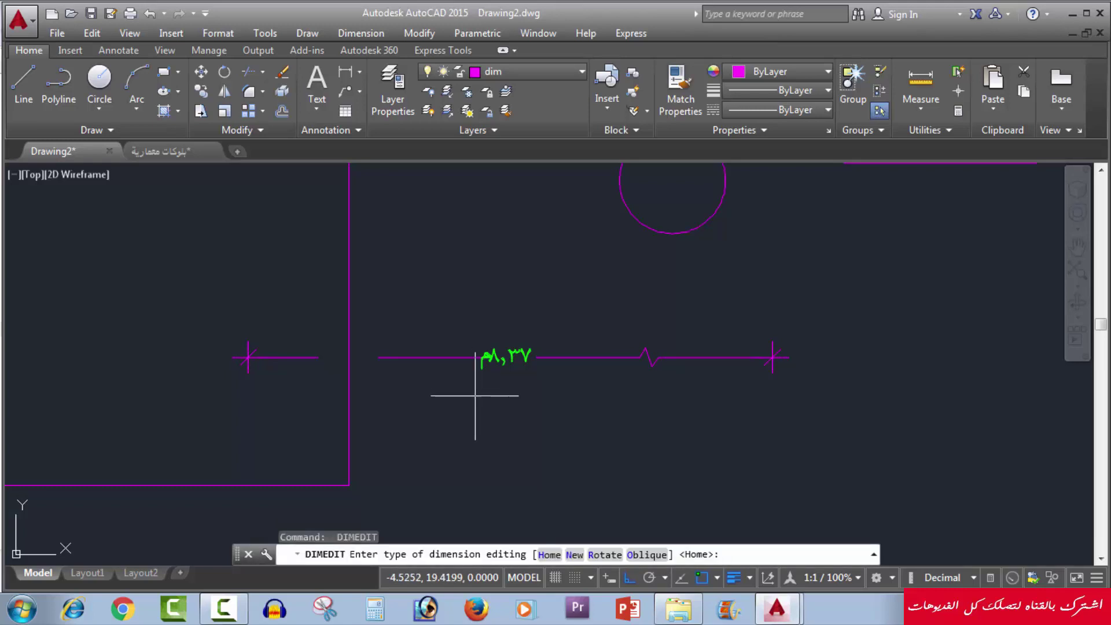
pyautogui.press('Escape')
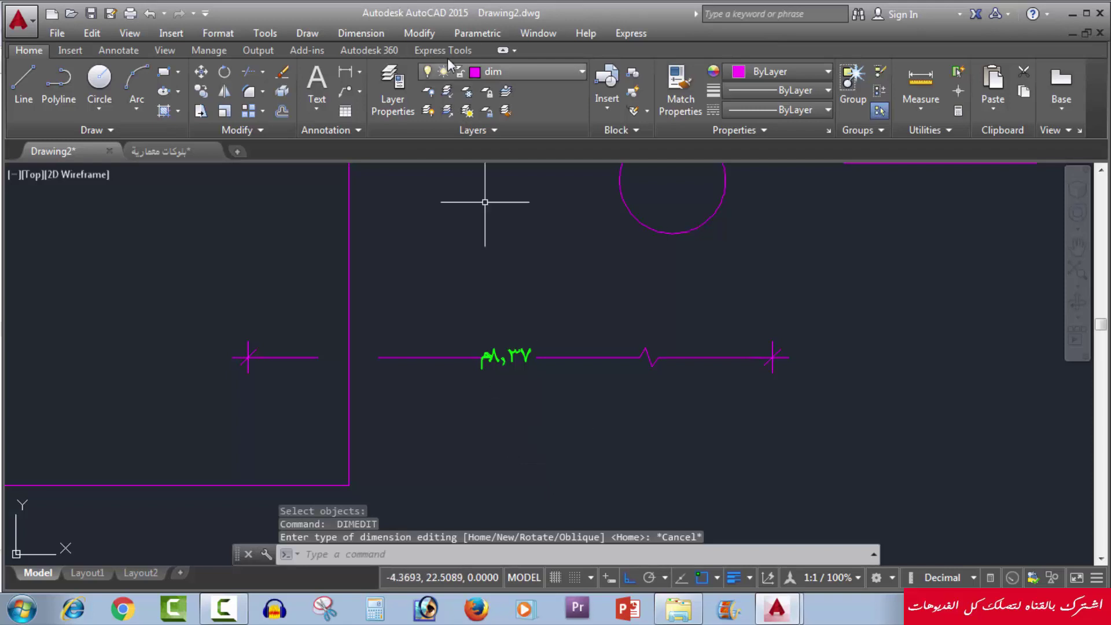
# Left-align the jogged dimension's text with Dimension > Align Text > Left.
pyautogui.click(361, 33)
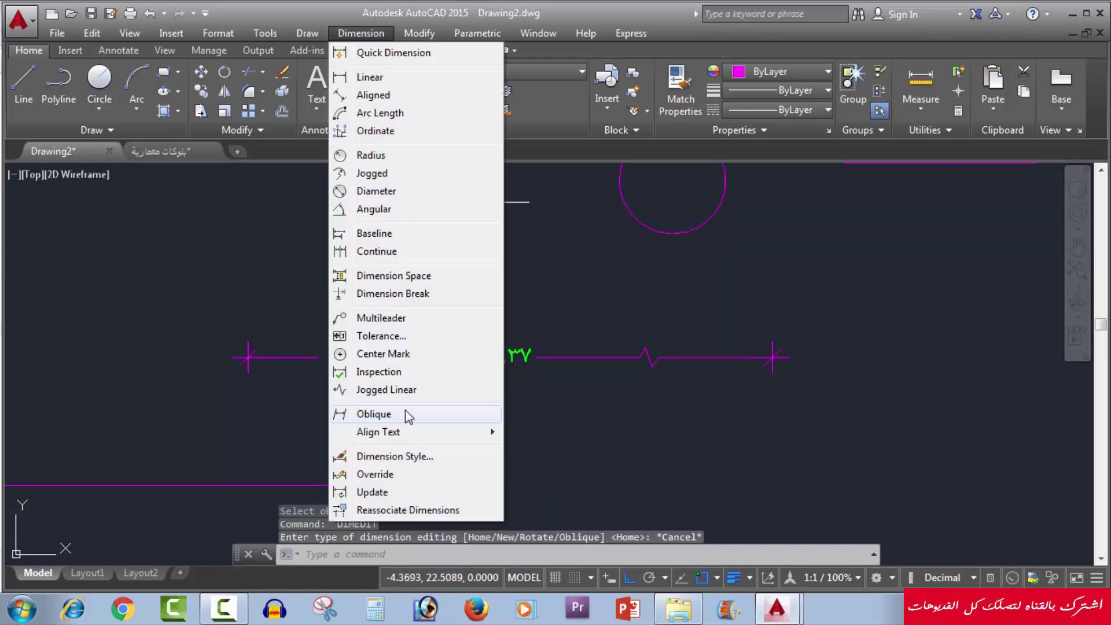
pyautogui.moveTo(378, 432)
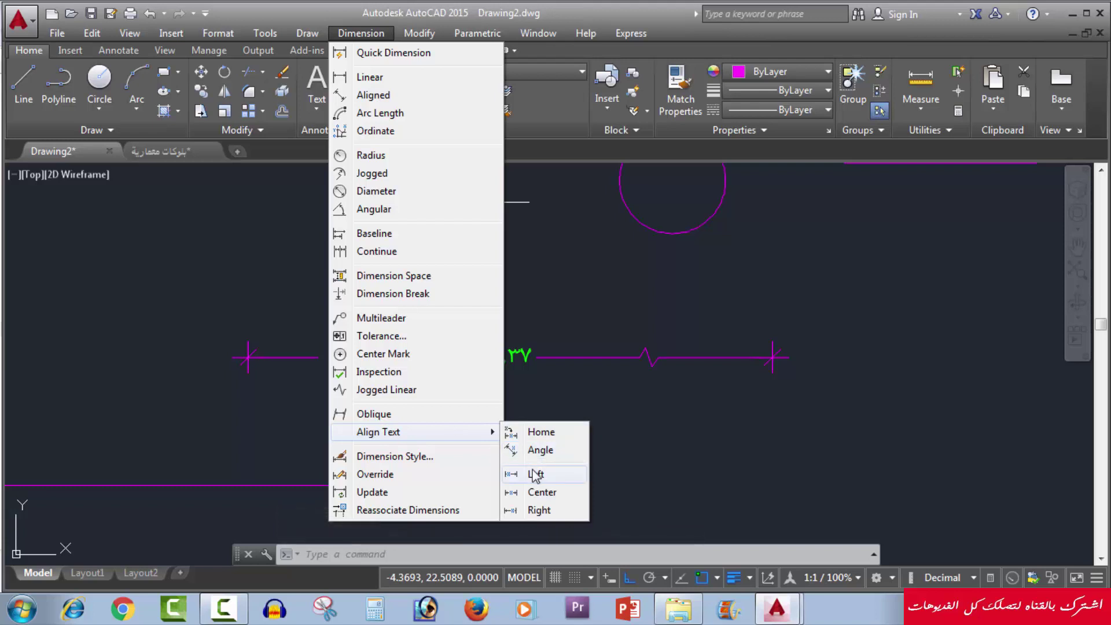
pyautogui.click(548, 480)
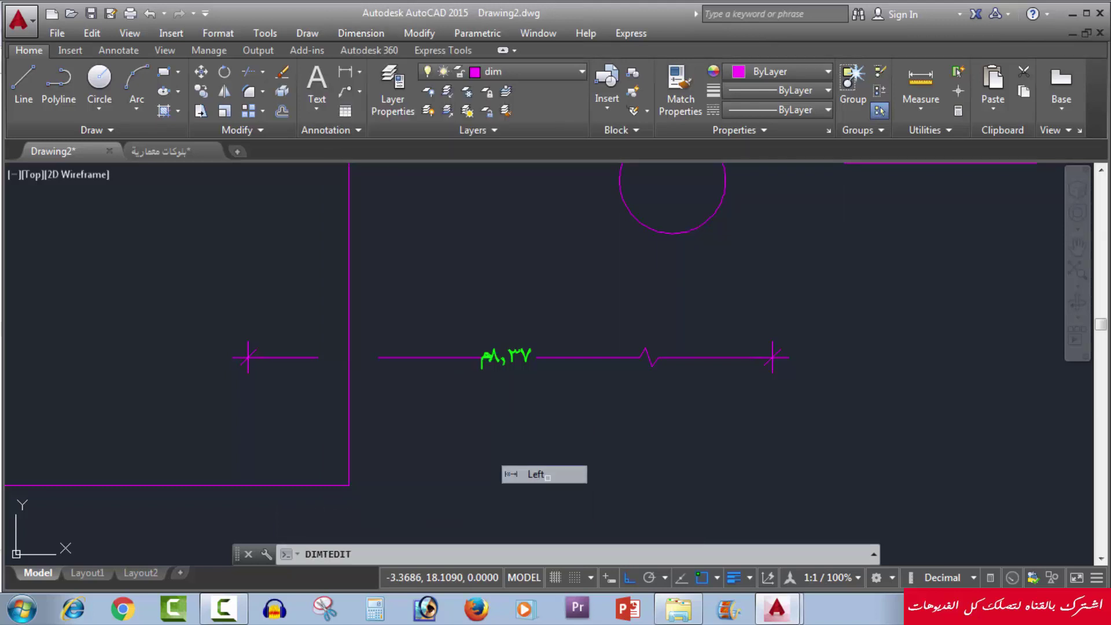
pyautogui.click(509, 359)
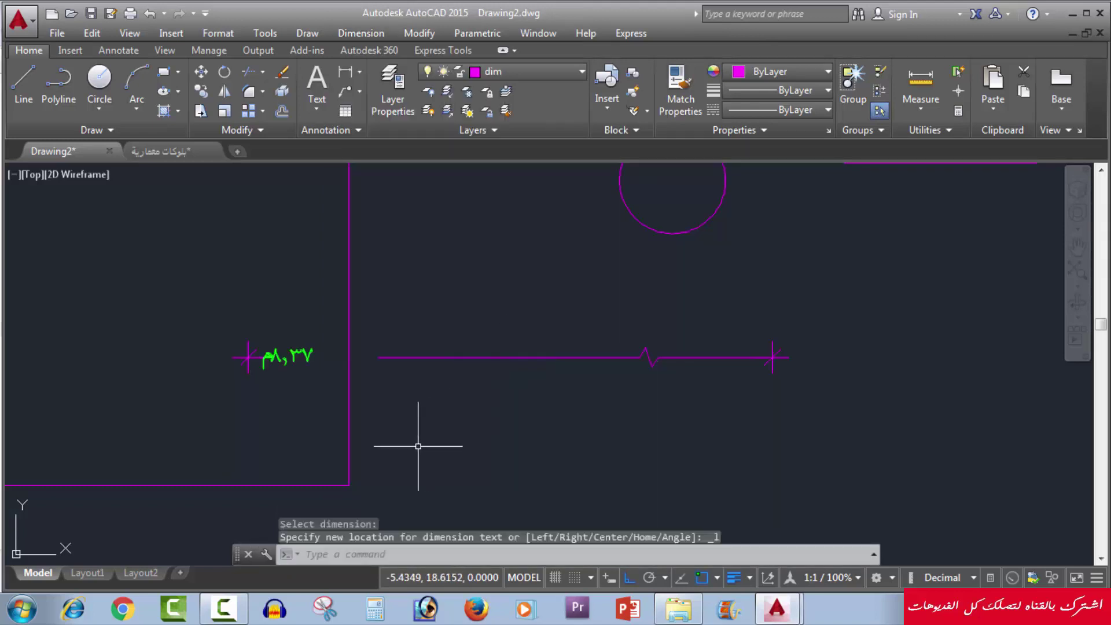
# Right-align the jogged 8,37 dimension's text beside the right extension line.
pyautogui.click(354, 32)
pyautogui.moveTo(379, 431)
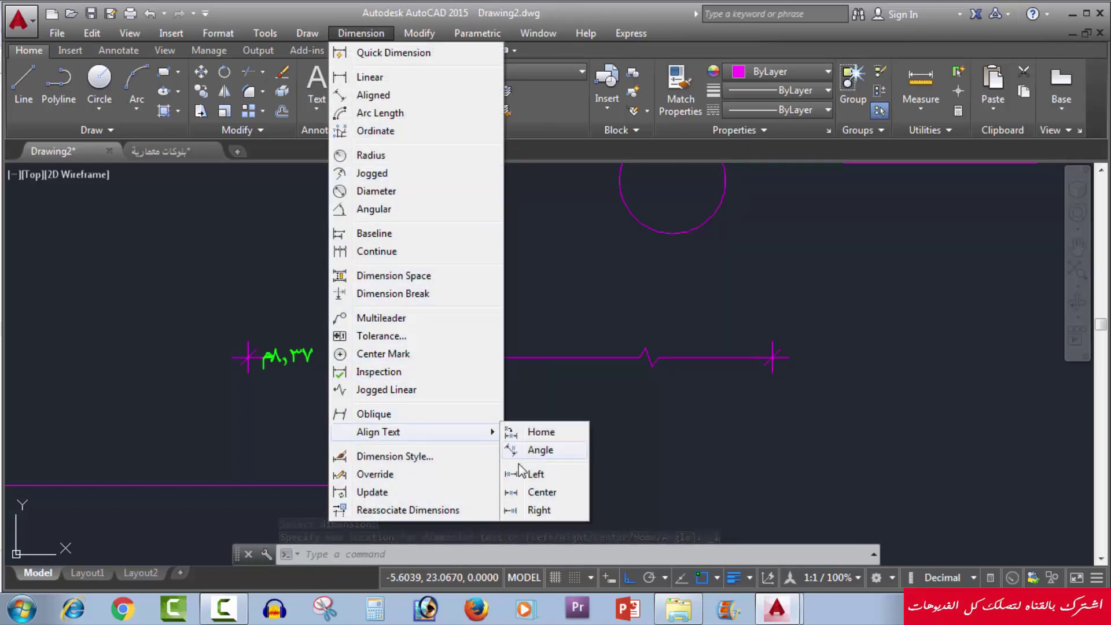
pyautogui.click(517, 511)
pyautogui.click(305, 356)
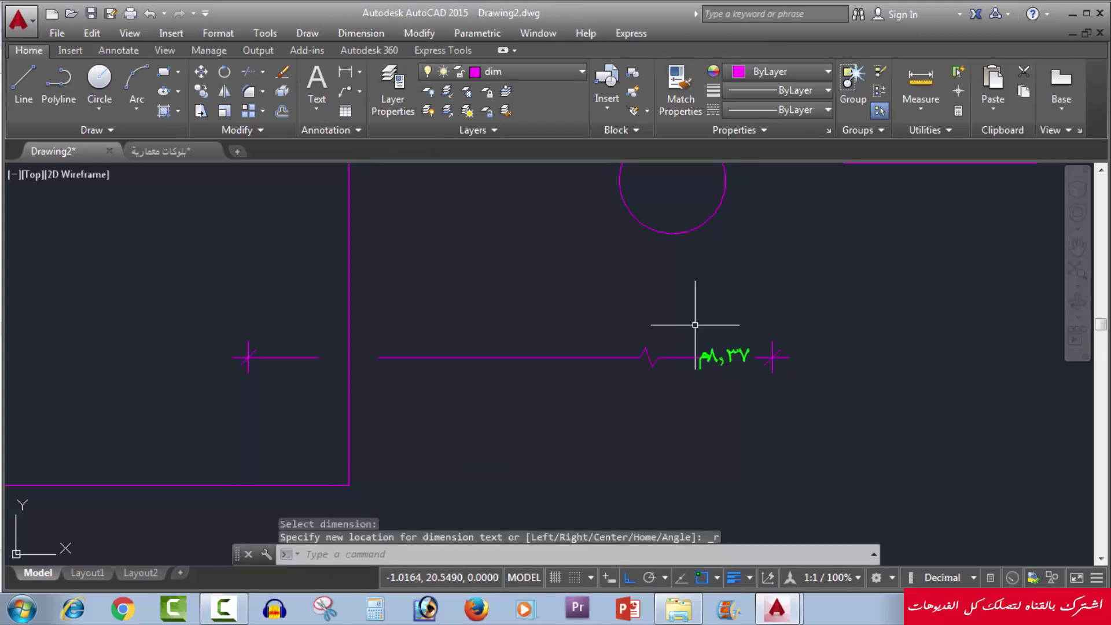
pyautogui.click(730, 346)
# With Ortho off, grip-drag the jogged 8,37 dimension's text just above the line, left of the jog.
pyautogui.click(698, 392)
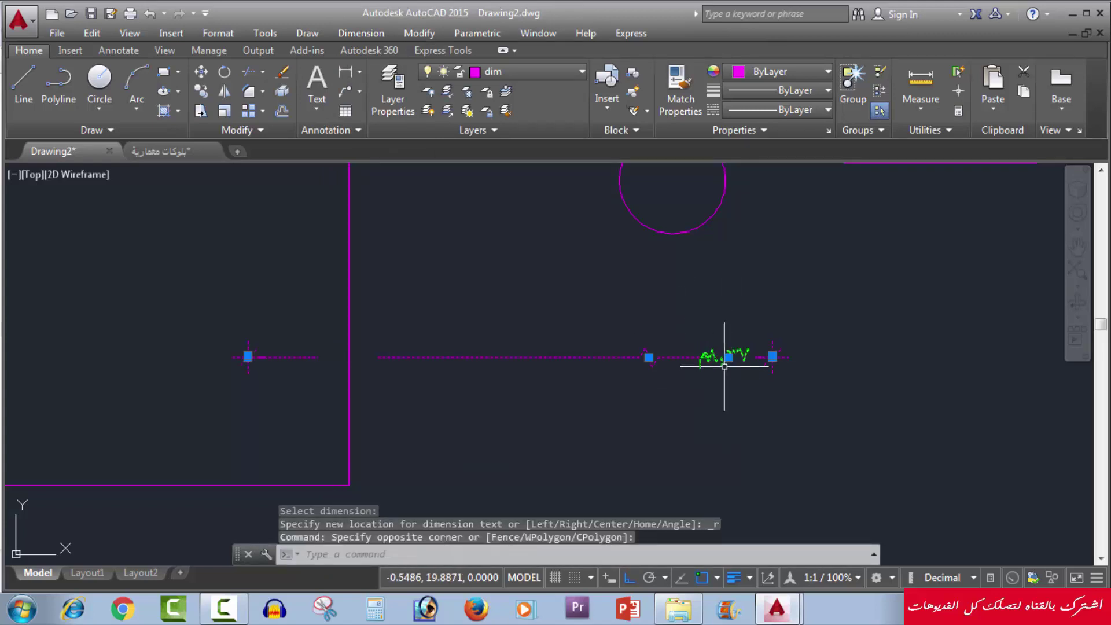
pyautogui.click(729, 358)
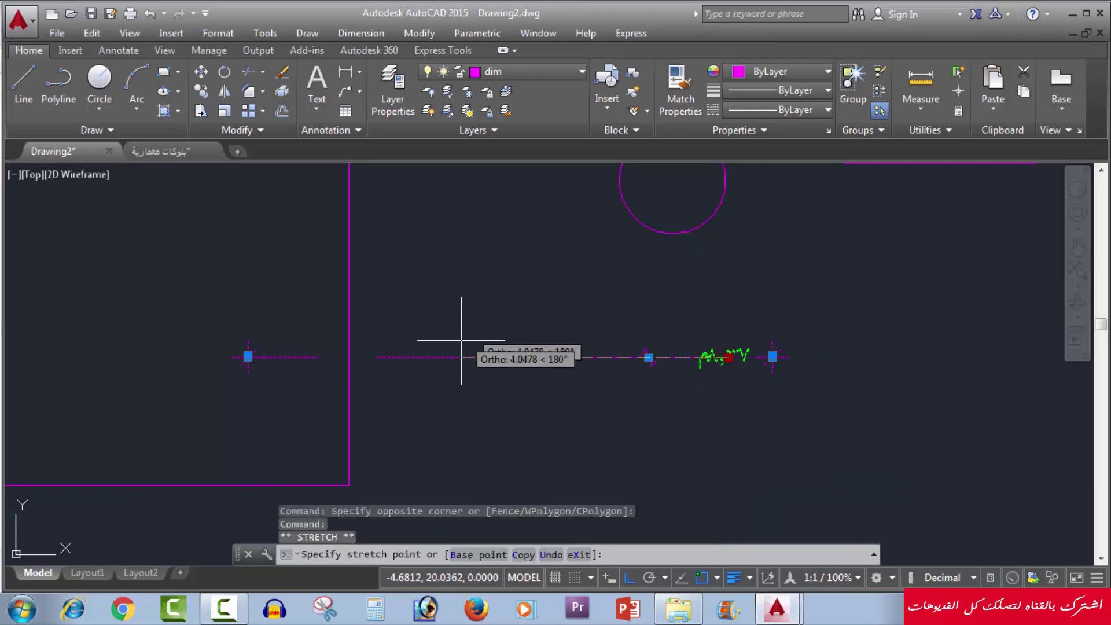
pyautogui.click(533, 361)
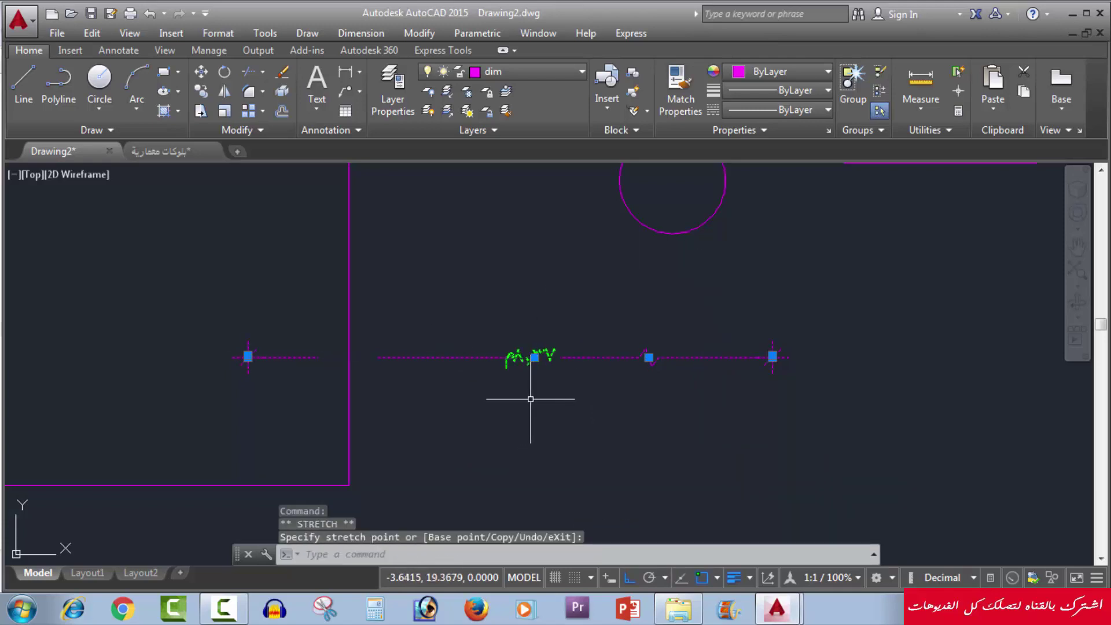
pyautogui.press('Escape')
pyautogui.click(538, 359)
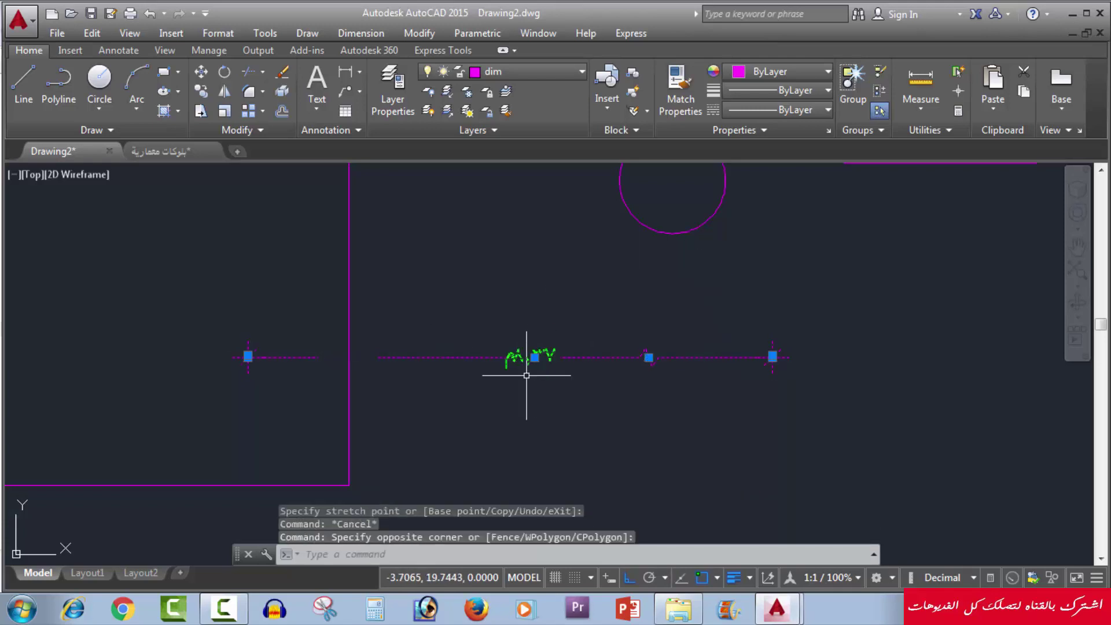
pyautogui.click(536, 358)
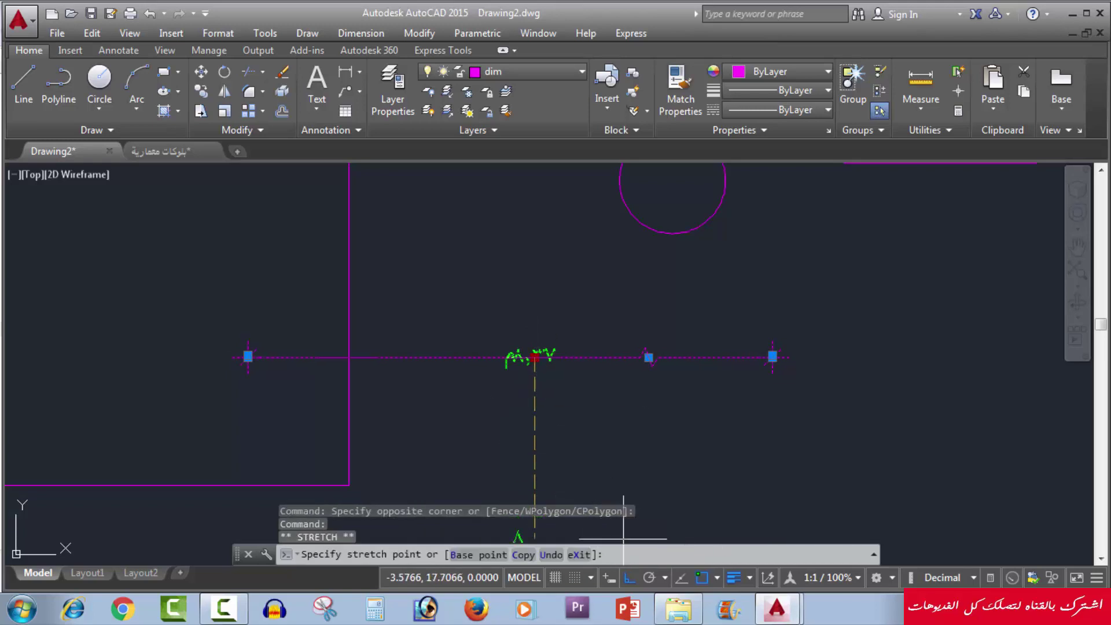
pyautogui.click(629, 579)
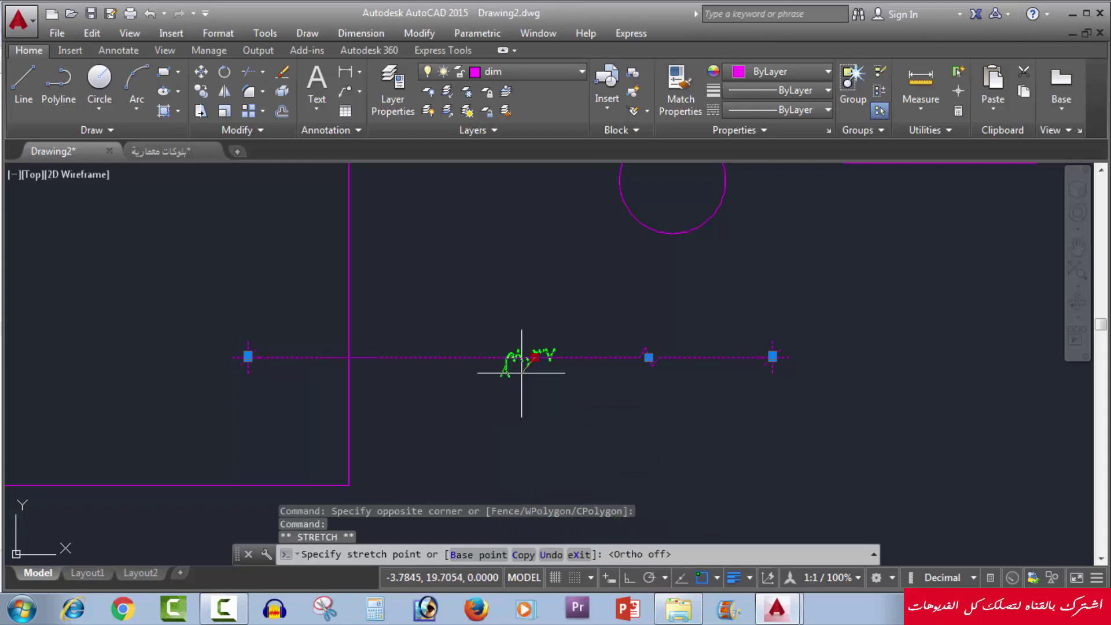
pyautogui.scroll(2, 526, 365)
pyautogui.click(544, 296)
pyautogui.scroll(-4, 530, 376)
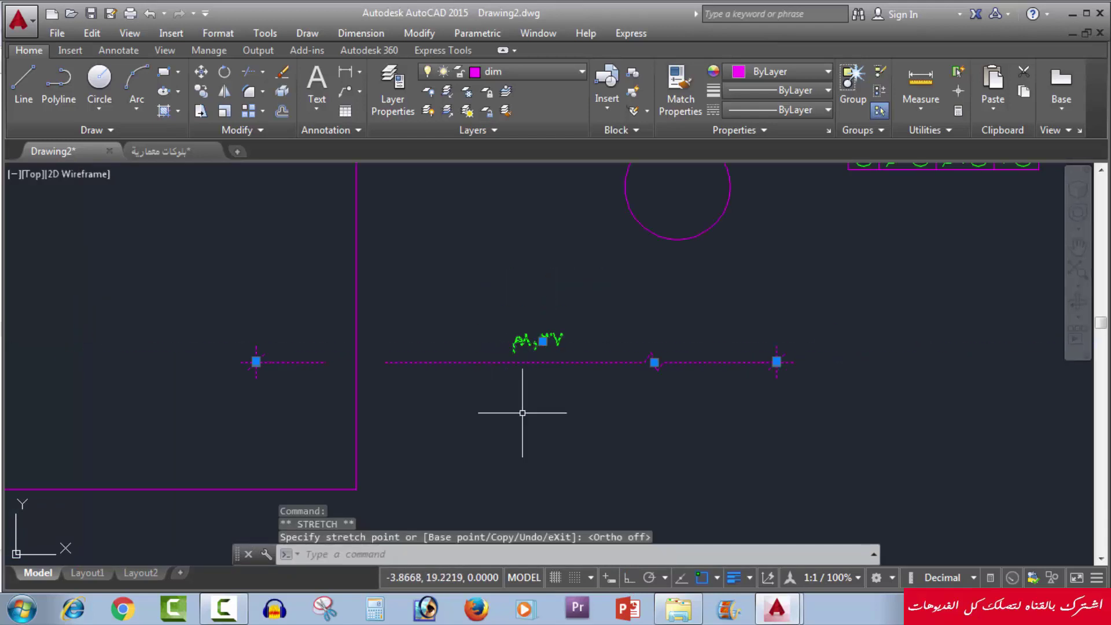
pyautogui.press('Escape')
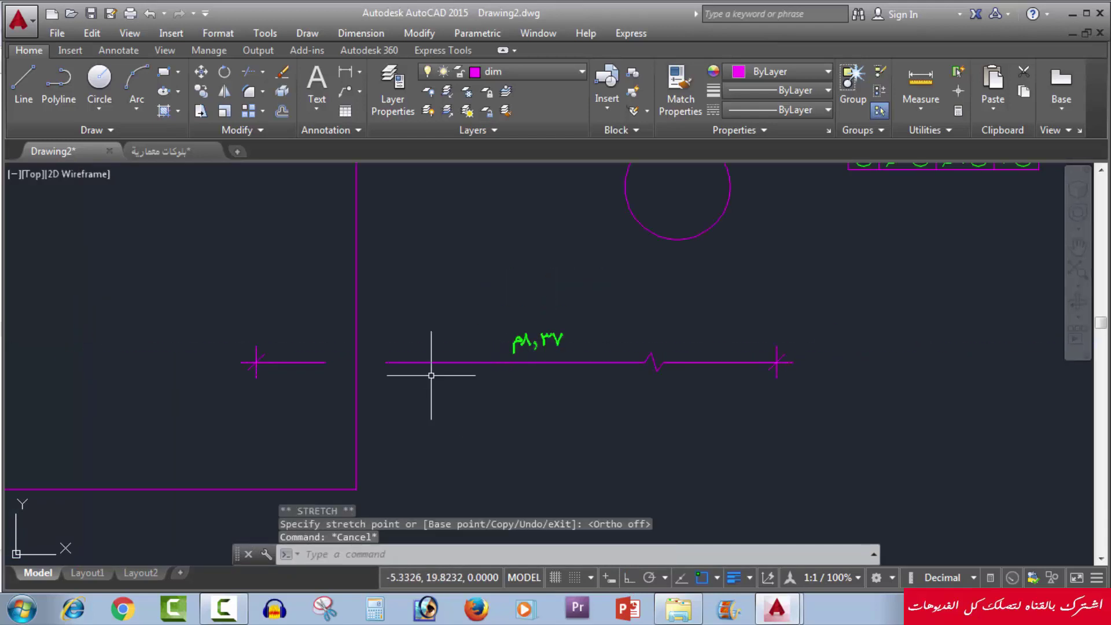
# Open the Dimension menu and dismiss it without choosing a command.
pyautogui.click(354, 35)
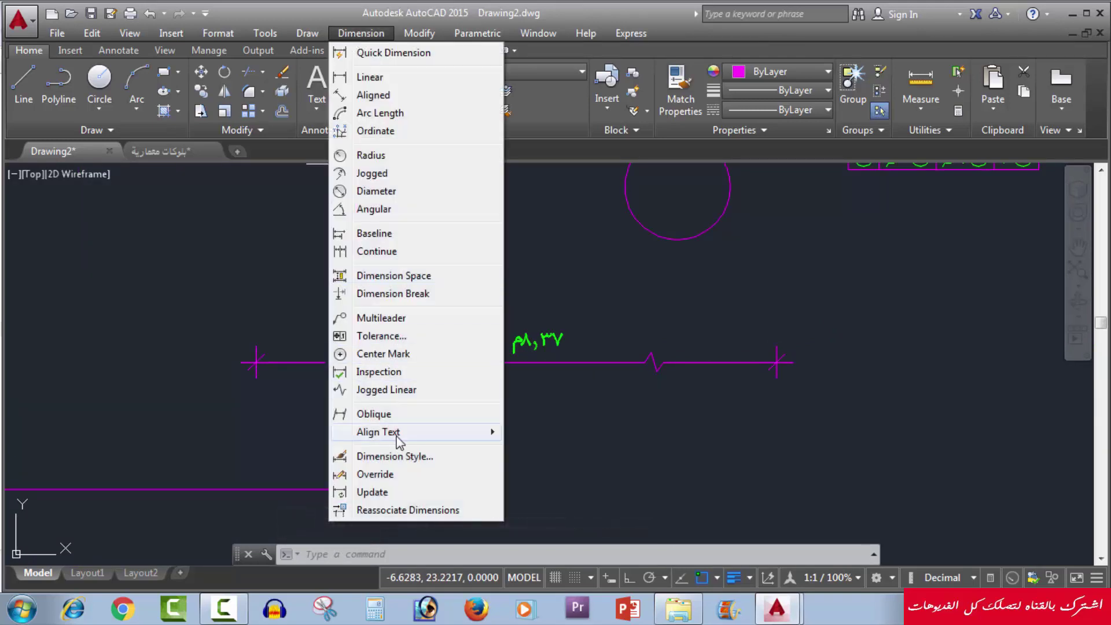
pyautogui.click(201, 273)
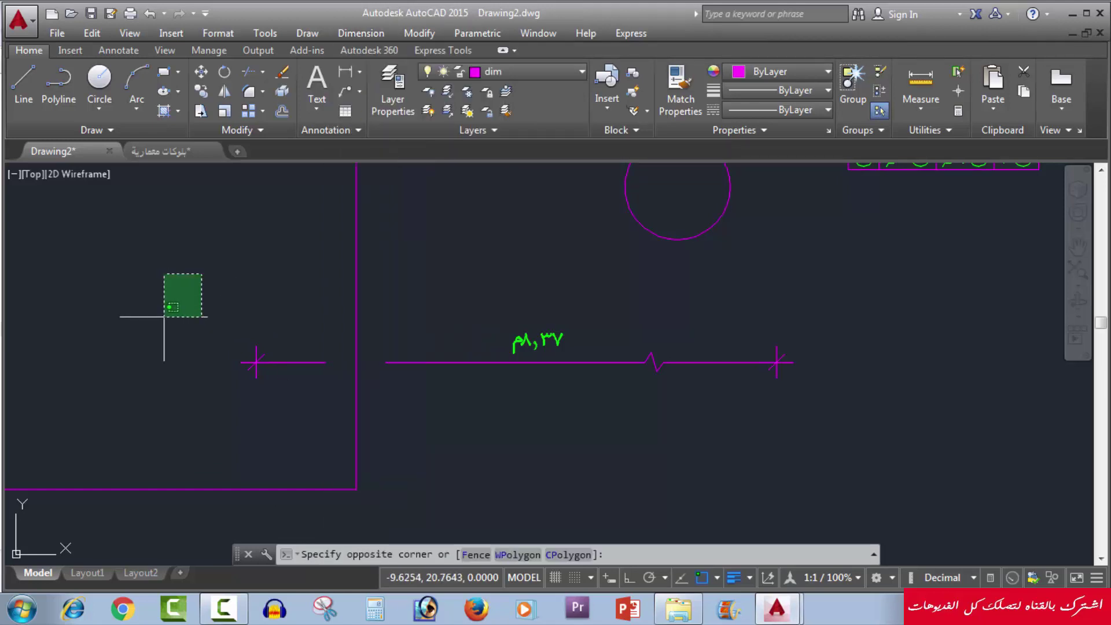
pyautogui.press('Escape')
pyautogui.hotkey('alt', 'n')
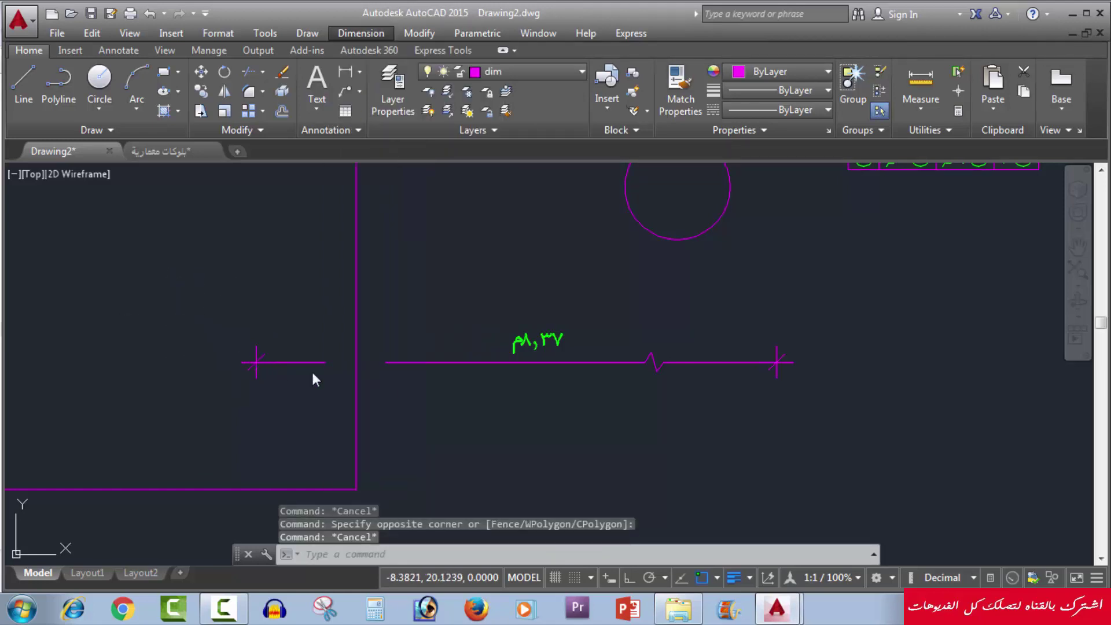
# Crossing-window select the vertical dimensions along the magenta outline's left side.
pyautogui.click(445, 278)
pyautogui.scroll(-5, 414, 302)
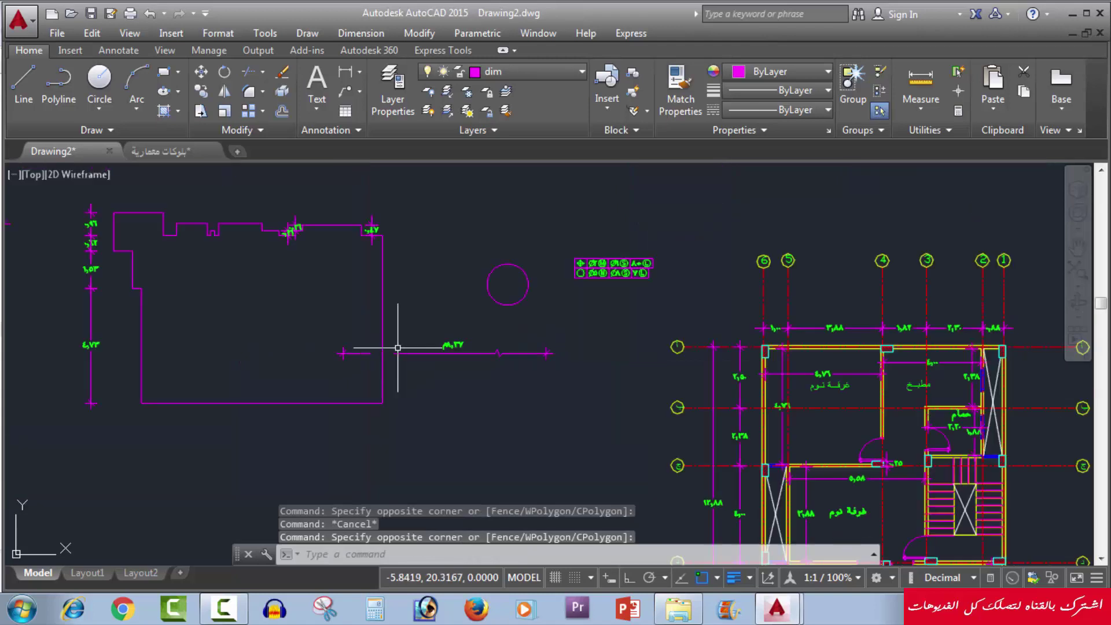
pyautogui.scroll(-3, 397, 347)
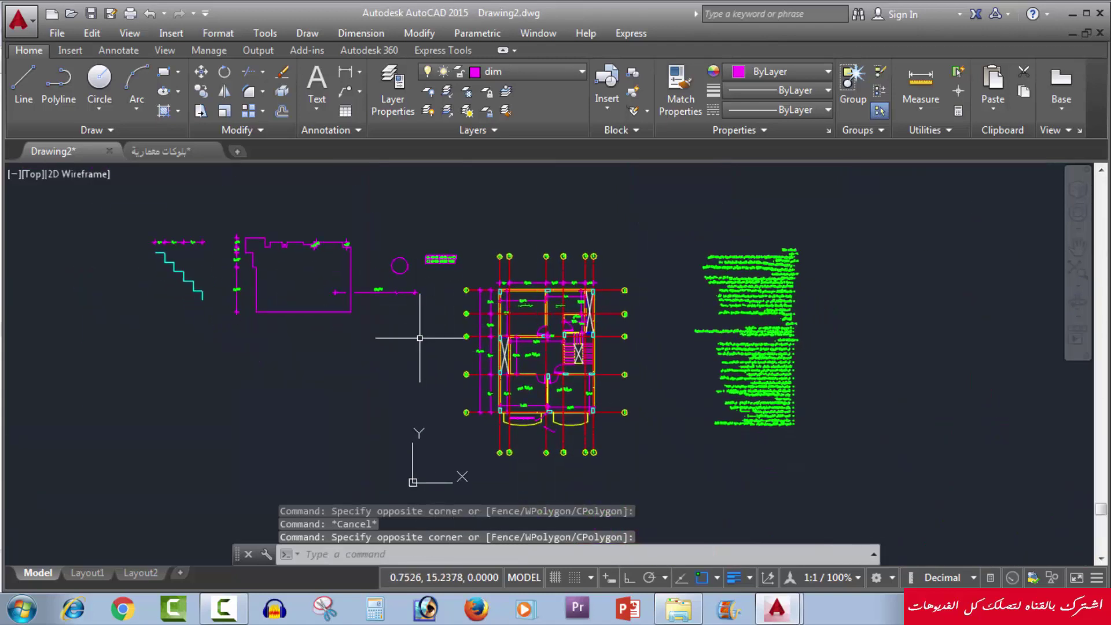
pyautogui.scroll(1, 483, 359)
pyautogui.scroll(3, 347, 289)
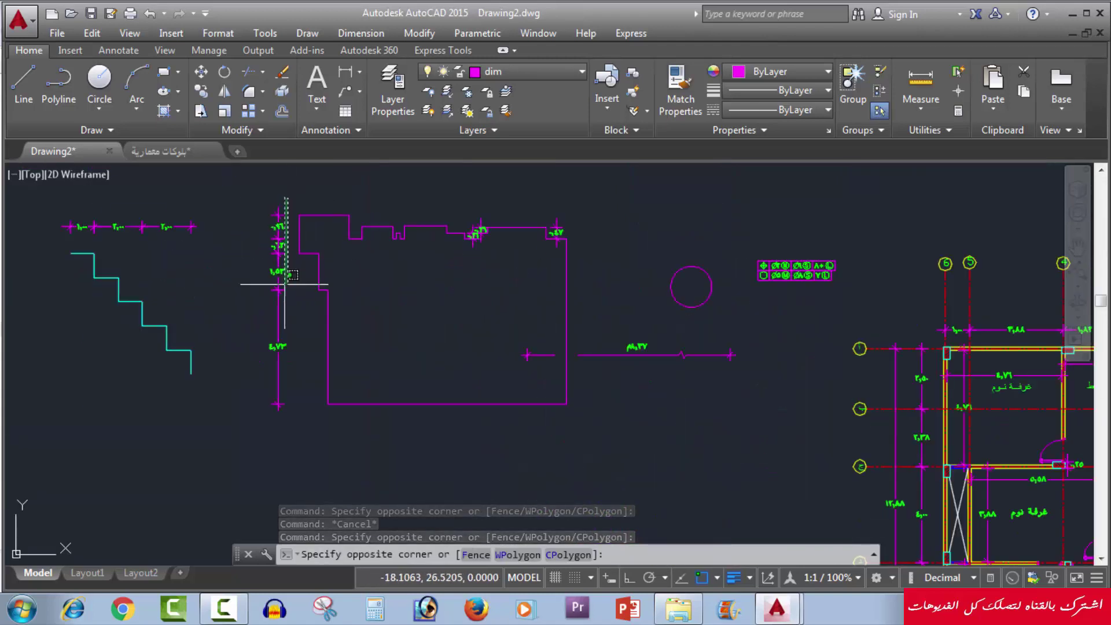
pyautogui.click(322, 197)
pyautogui.click(255, 429)
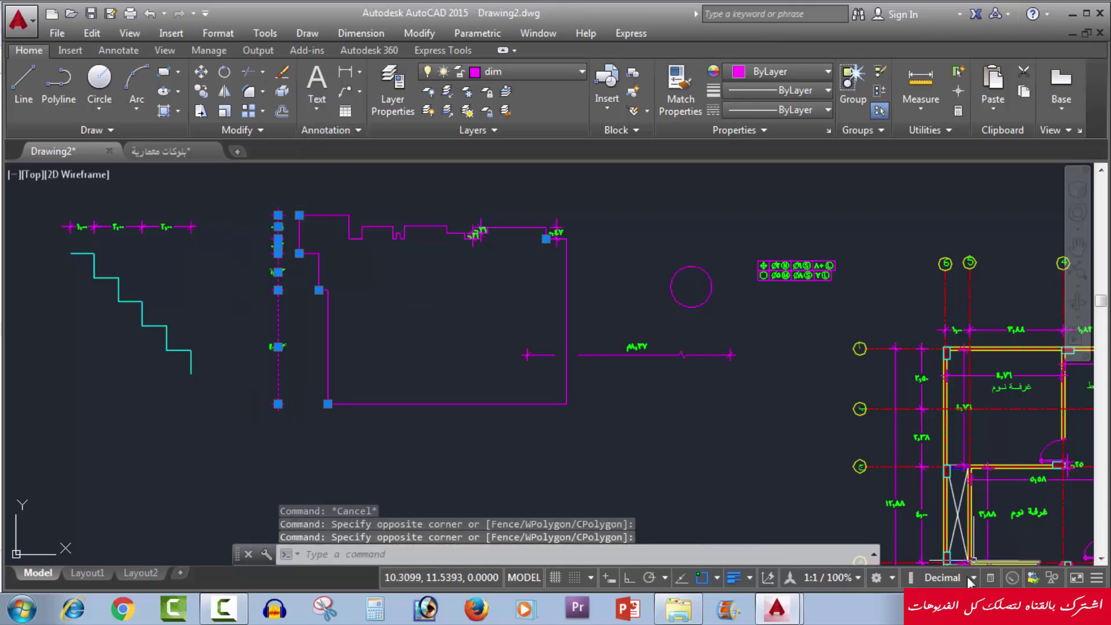
# In the Properties palette, change the four selected dimensions' Dim style from waleed to Standard.
pyautogui.click(993, 578)
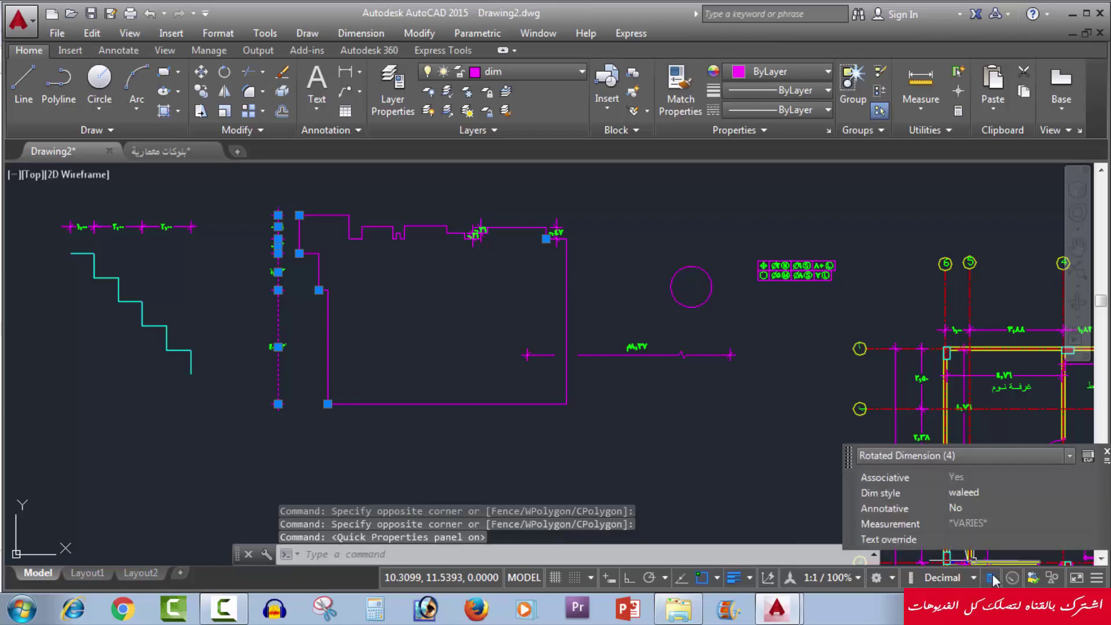
pyautogui.click(981, 493)
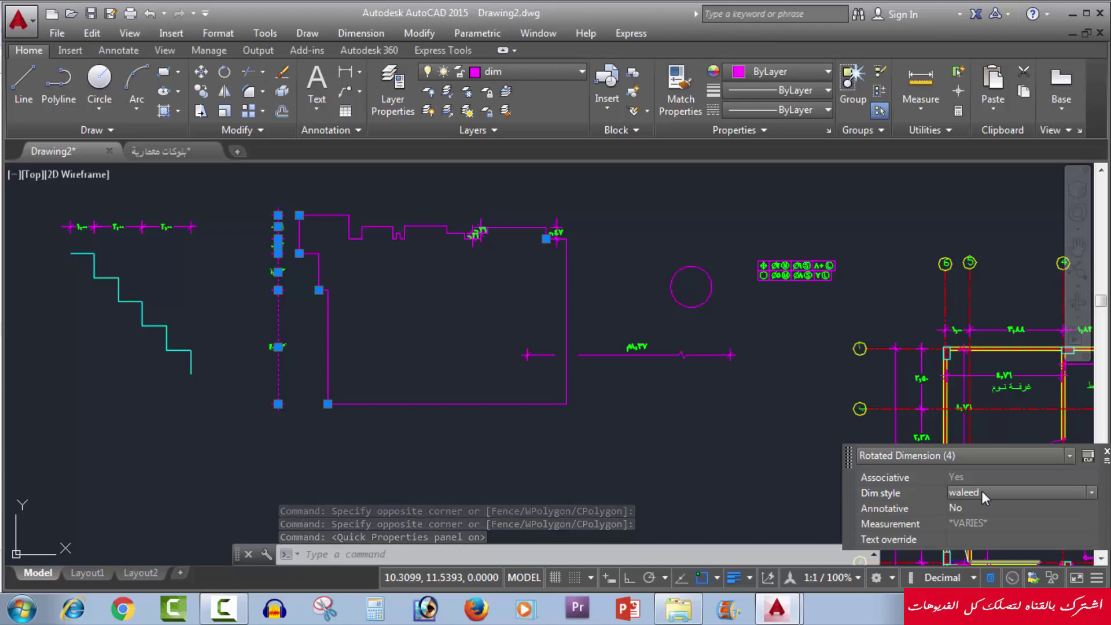
pyautogui.click(982, 493)
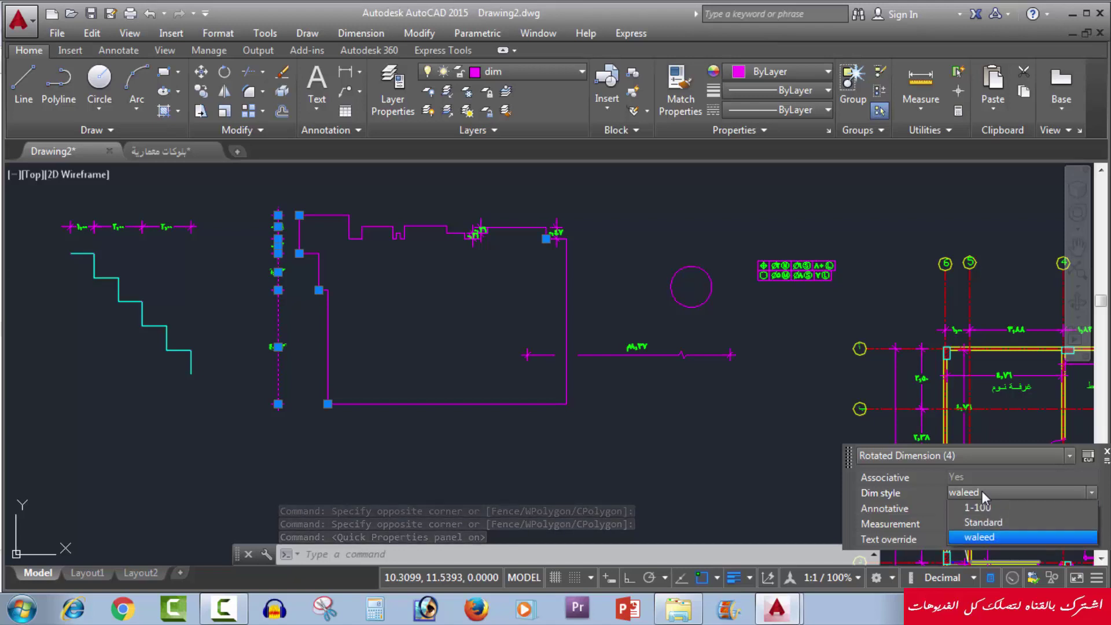
pyautogui.click(999, 523)
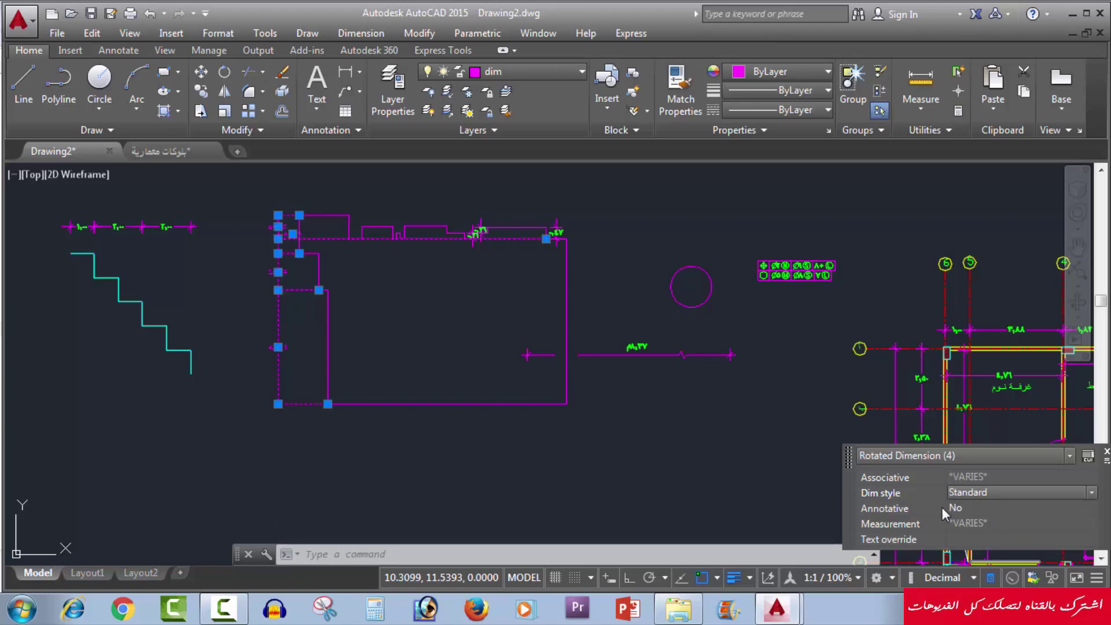
pyautogui.click(764, 422)
pyautogui.click(829, 474)
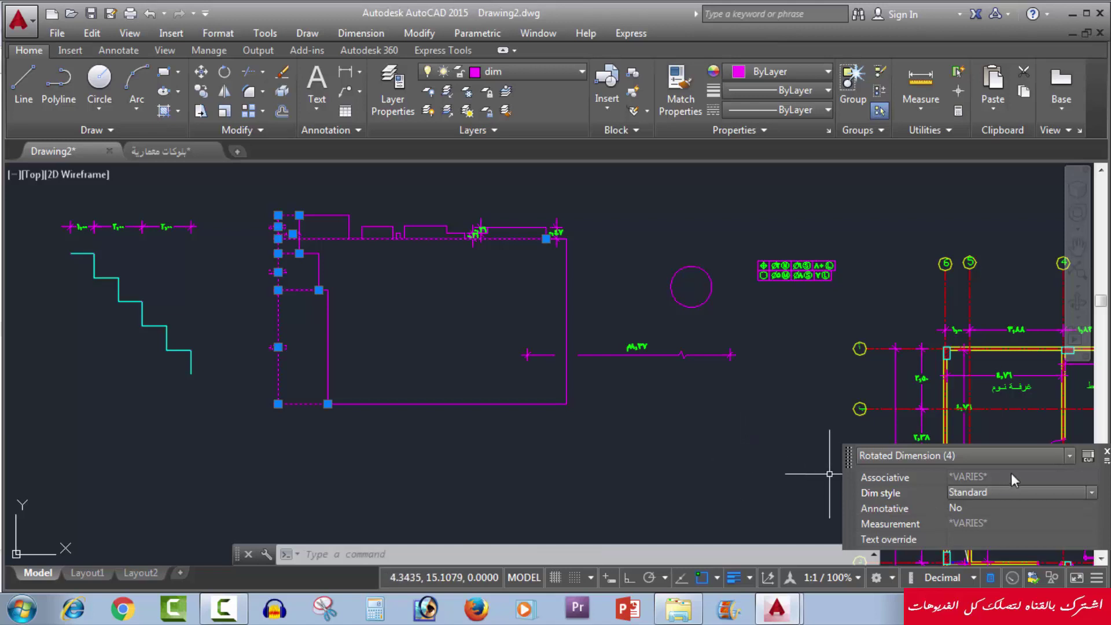
pyautogui.click(1107, 453)
pyautogui.moveTo(727, 397); pyautogui.dragTo(781, 385, button='middle')
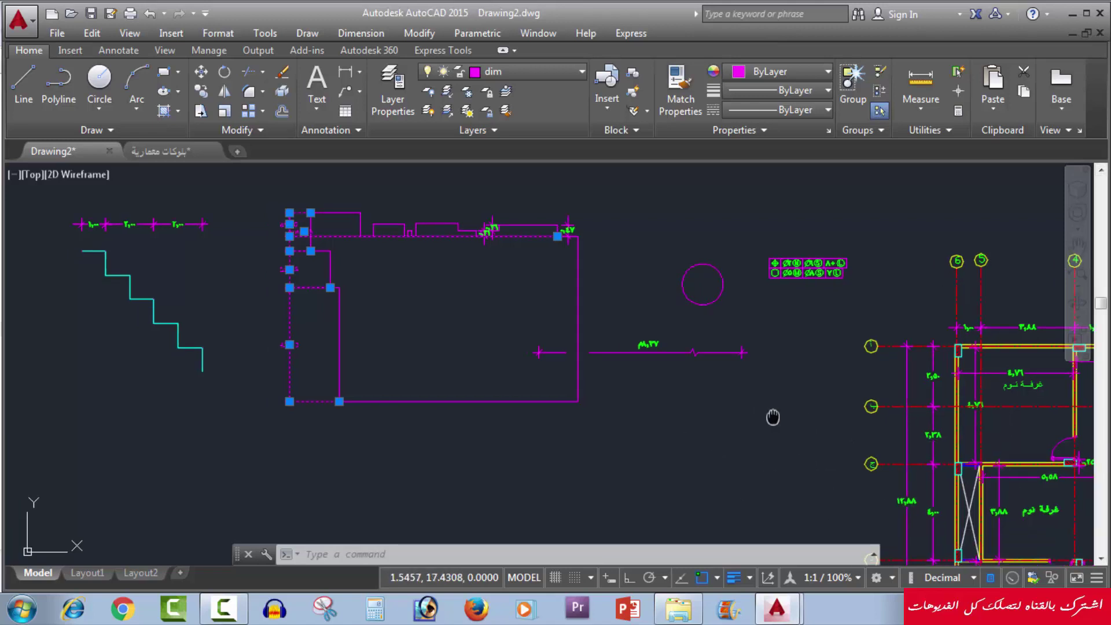
pyautogui.click(738, 435)
pyautogui.press('Escape')
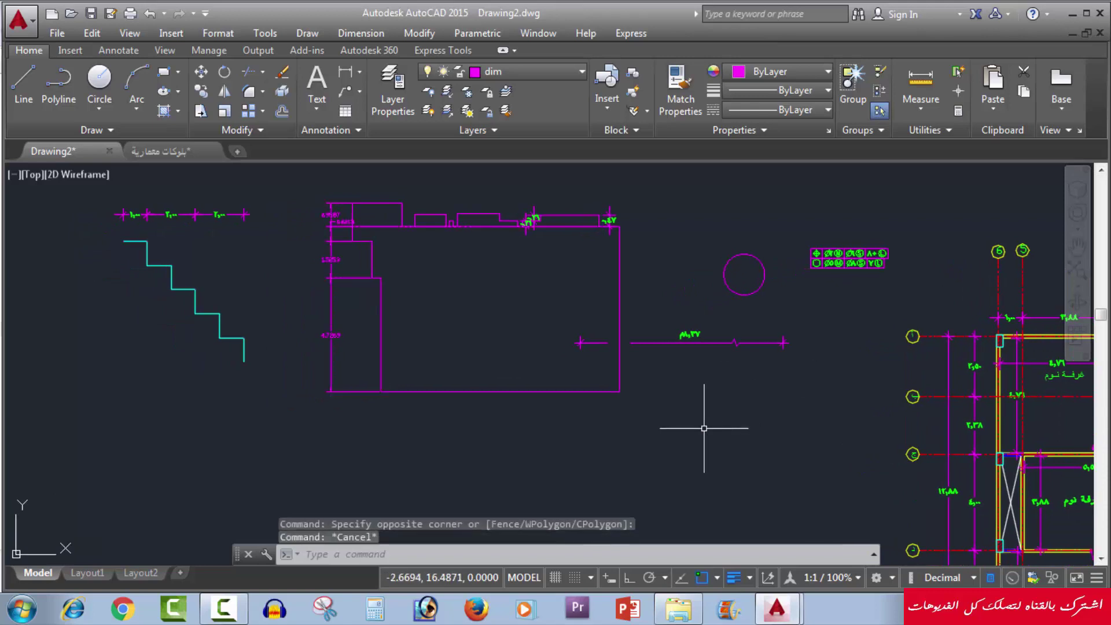
pyautogui.moveTo(431, 326); pyautogui.dragTo(494, 352, button='middle')
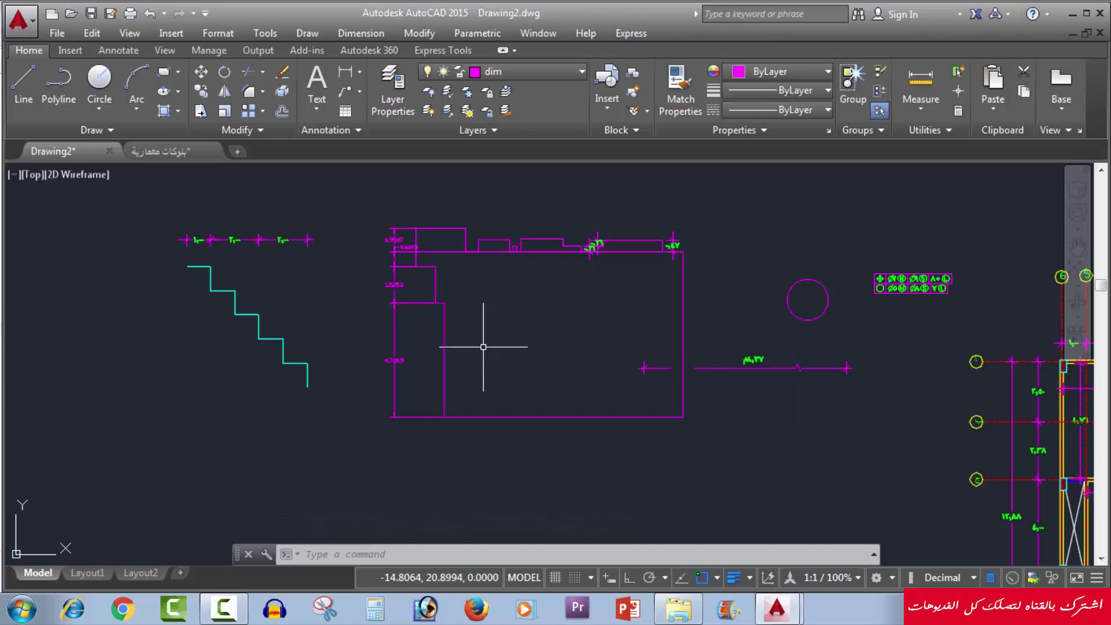
pyautogui.scroll(2, 392, 244)
pyautogui.scroll(2, 417, 261)
pyautogui.moveTo(436, 273)
pyautogui.mouseDown(button='middle')
pyautogui.moveTo(479, 290)
pyautogui.moveTo(510, 341)
pyautogui.mouseUp(button='middle')
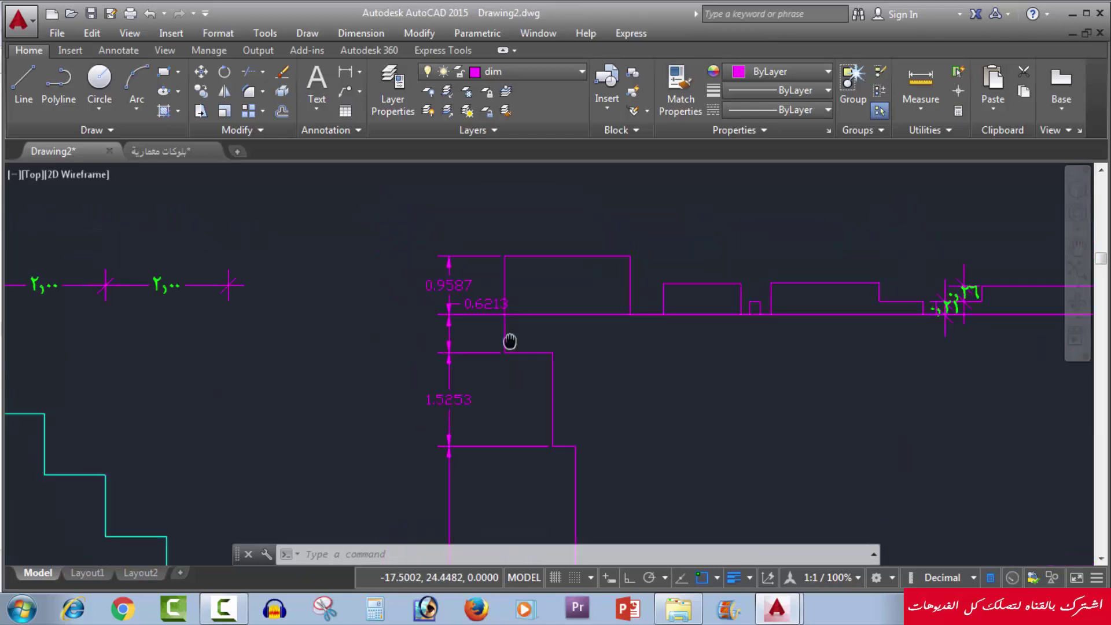
pyautogui.scroll(-2, 347, 311)
pyautogui.moveTo(359, 347); pyautogui.dragTo(378, 371, button='middle')
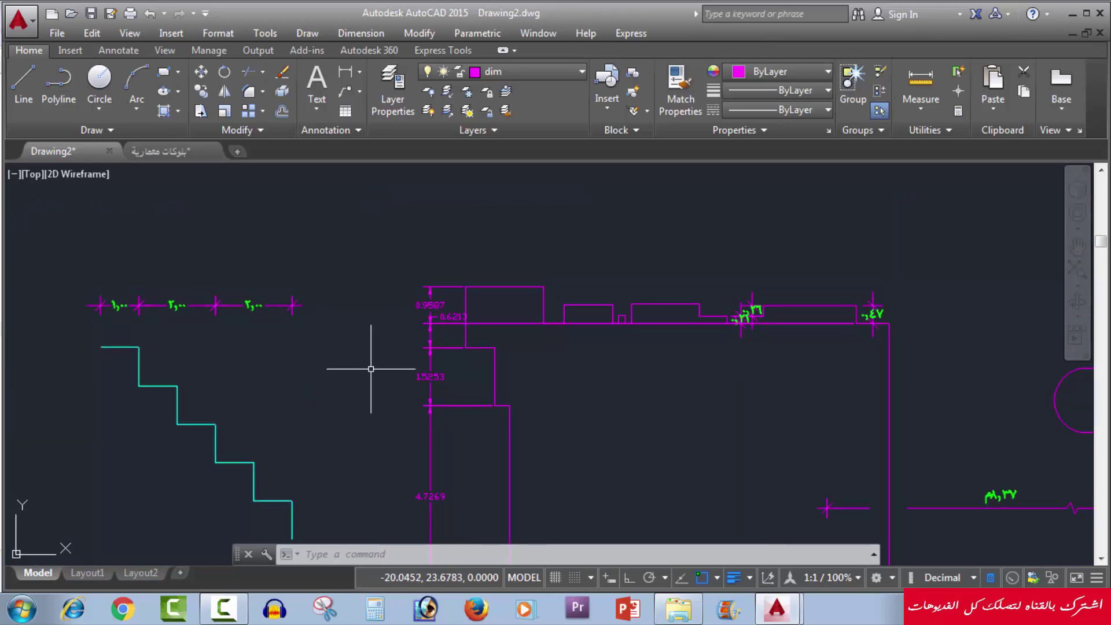
pyautogui.scroll(2, 413, 316)
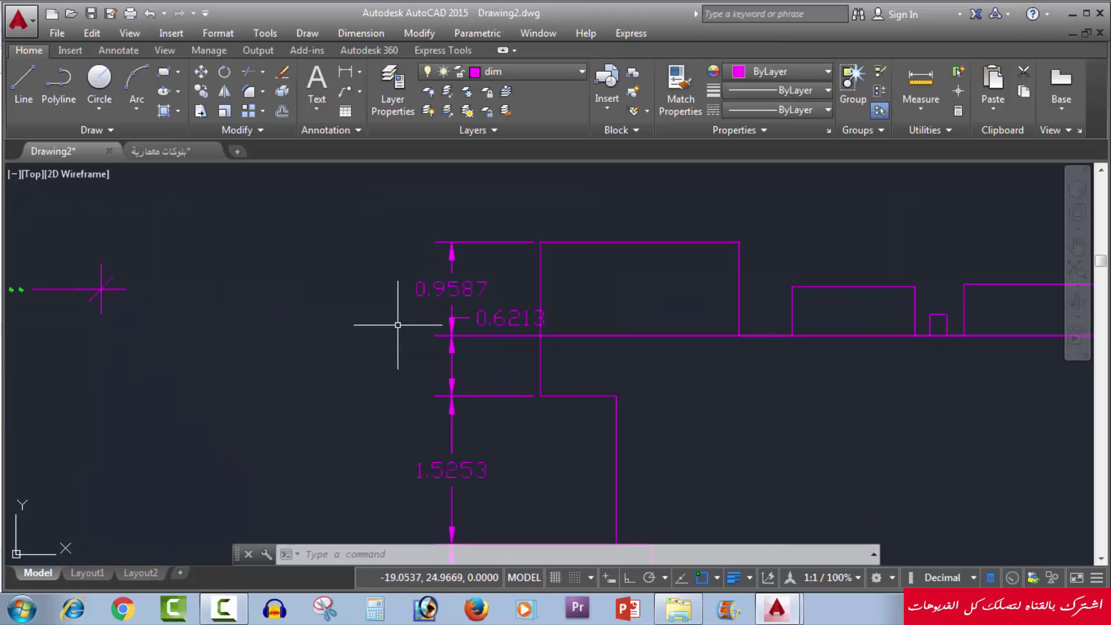
pyautogui.scroll(-1, 397, 326)
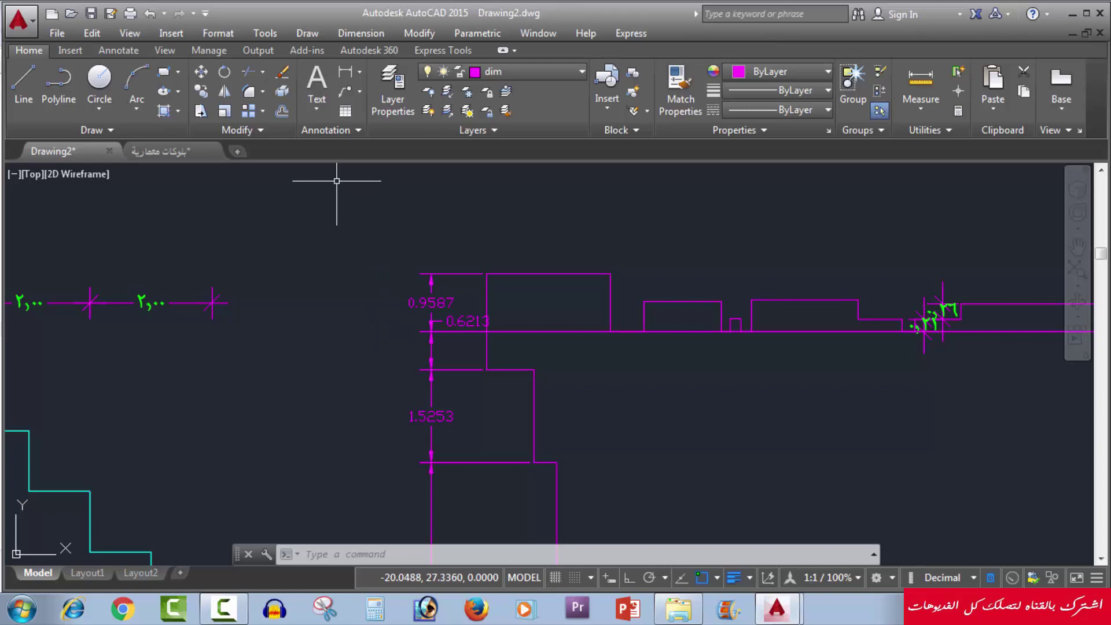
pyautogui.click(335, 129)
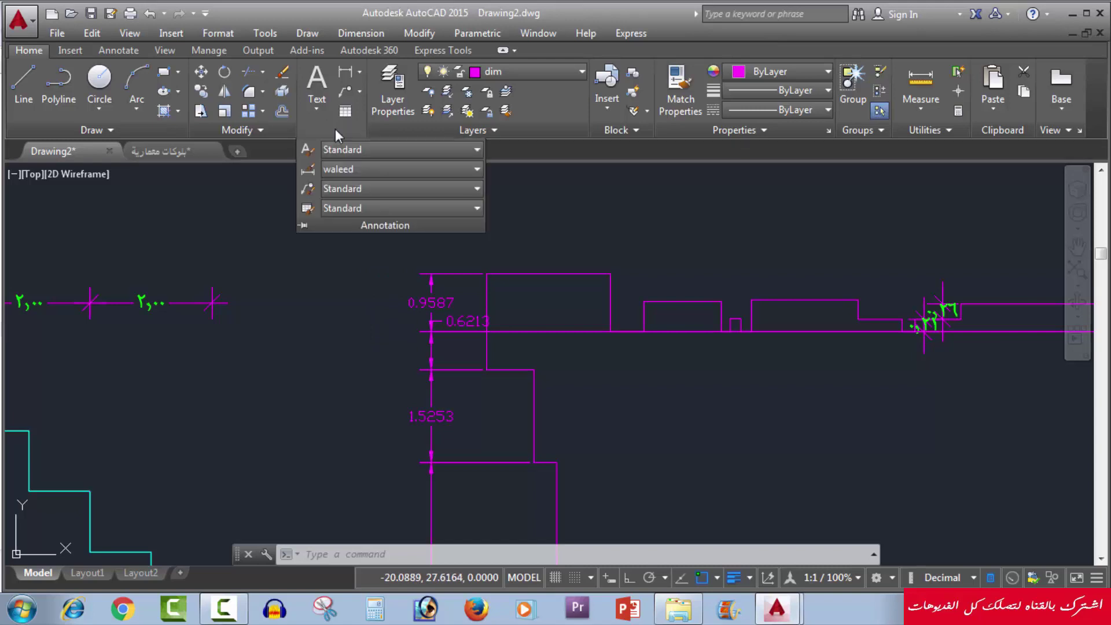
pyautogui.click(357, 170)
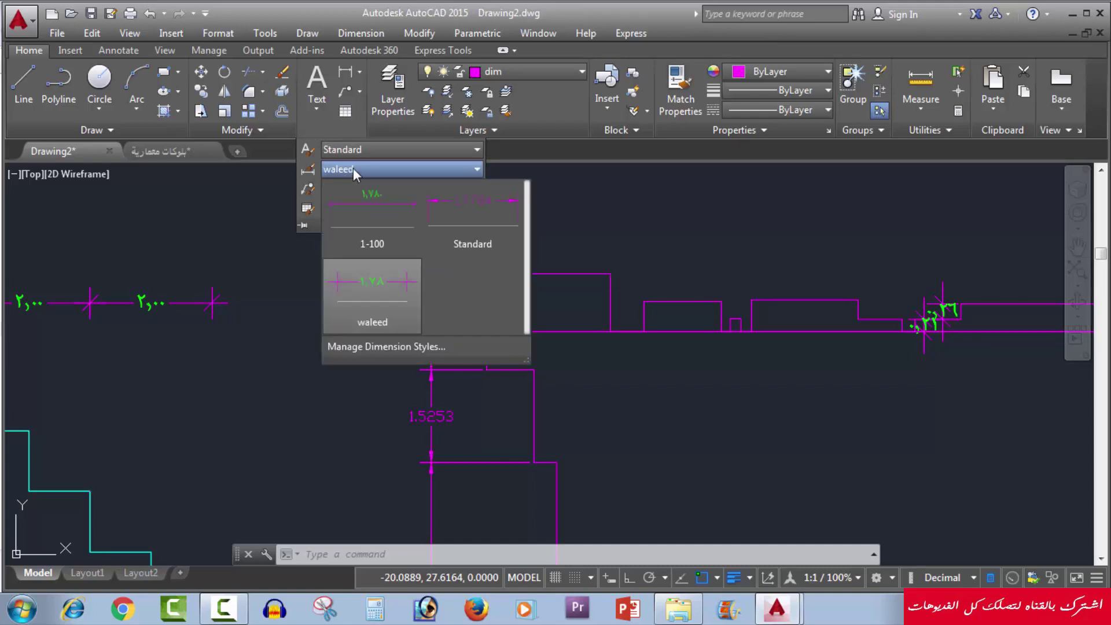
pyautogui.click(353, 168)
pyautogui.click(243, 185)
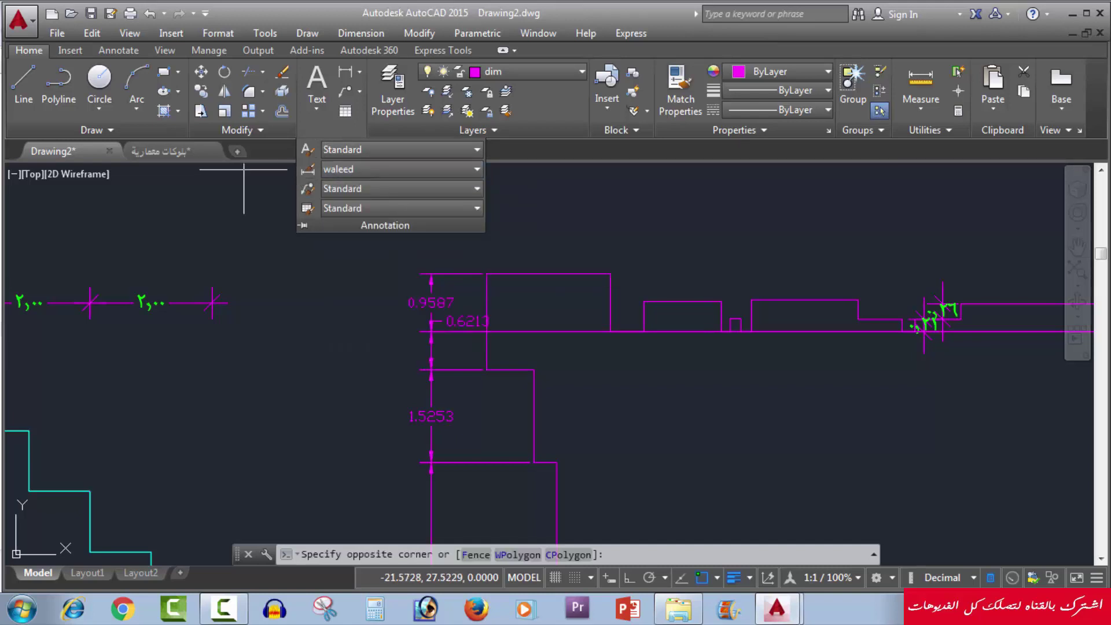
pyautogui.click(228, 200)
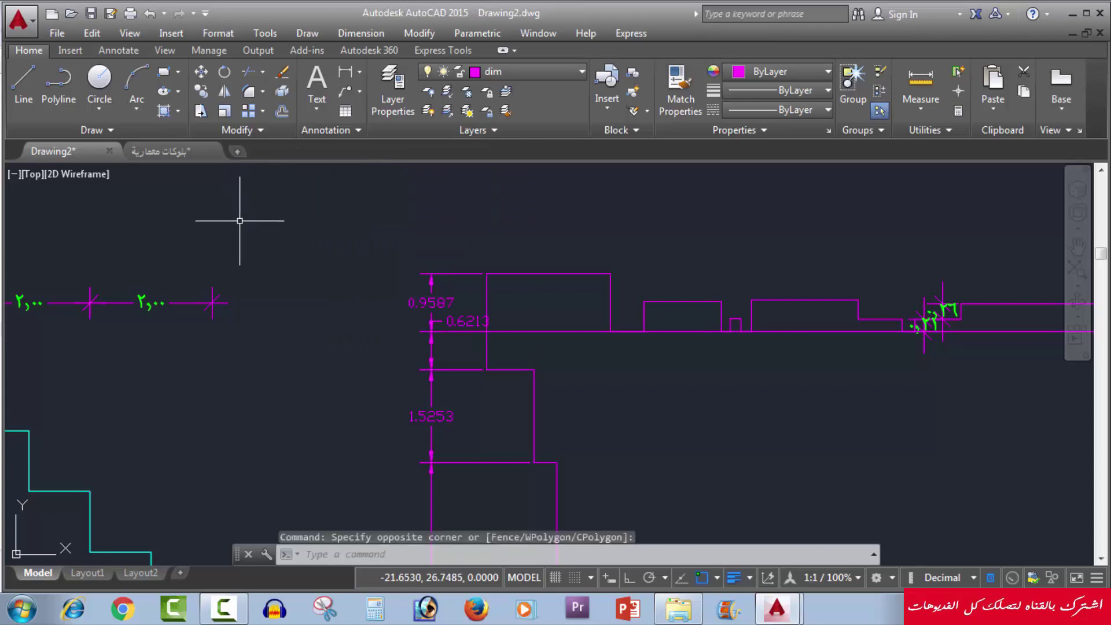
pyautogui.click(366, 34)
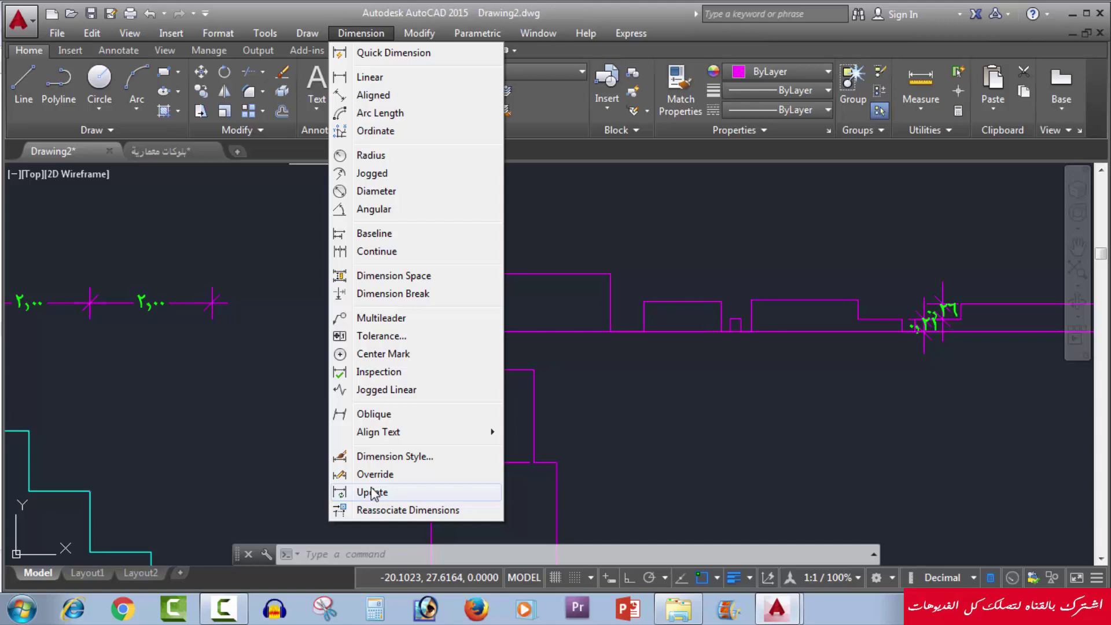
pyautogui.click(304, 425)
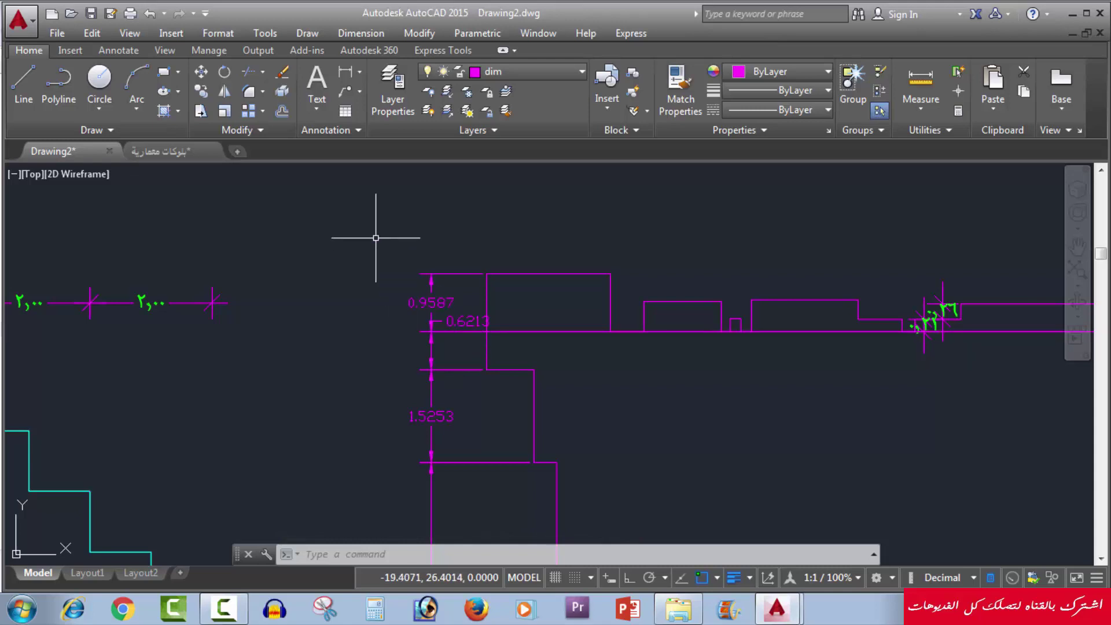
pyautogui.click(338, 130)
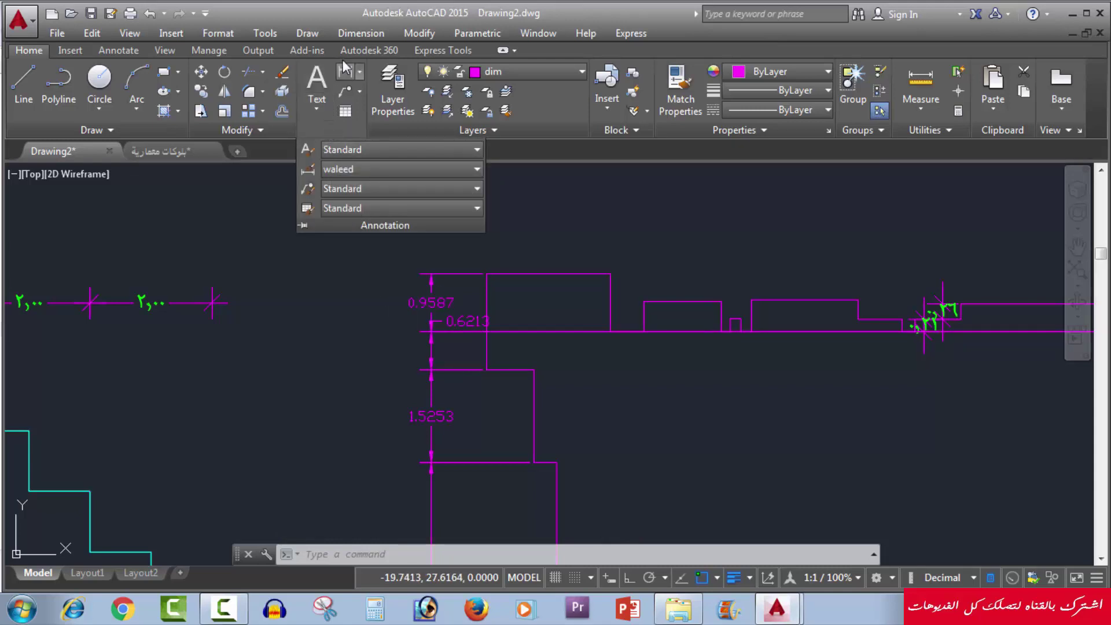
# Run Dimension > Update on the four left vertical dimensions so they read ٠,٩٦, ٠,٦٢, ١,٥٣, ٤,٧٣.
pyautogui.click(370, 33)
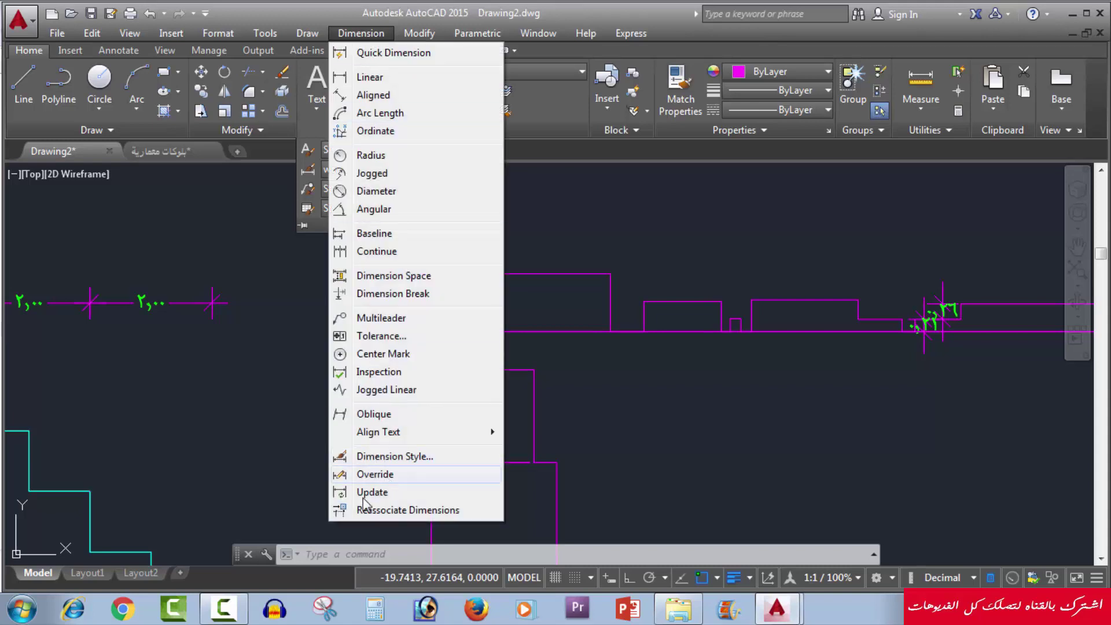
pyautogui.click(365, 493)
pyautogui.scroll(-2, 336, 319)
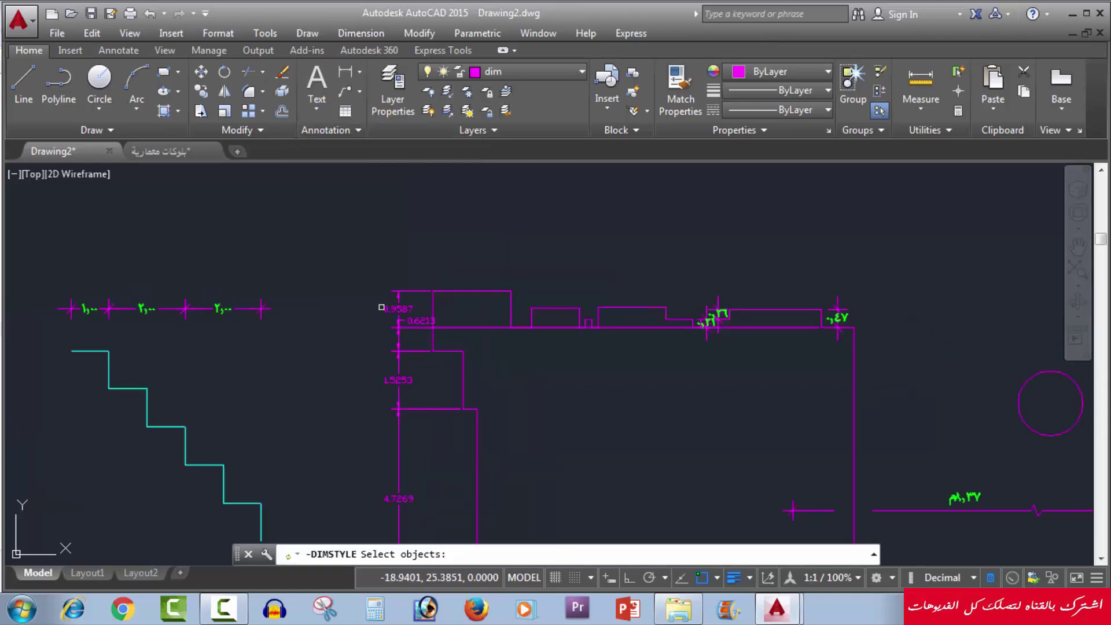
pyautogui.moveTo(403, 285); pyautogui.dragTo(467, 178, button='middle')
pyautogui.click(467, 178)
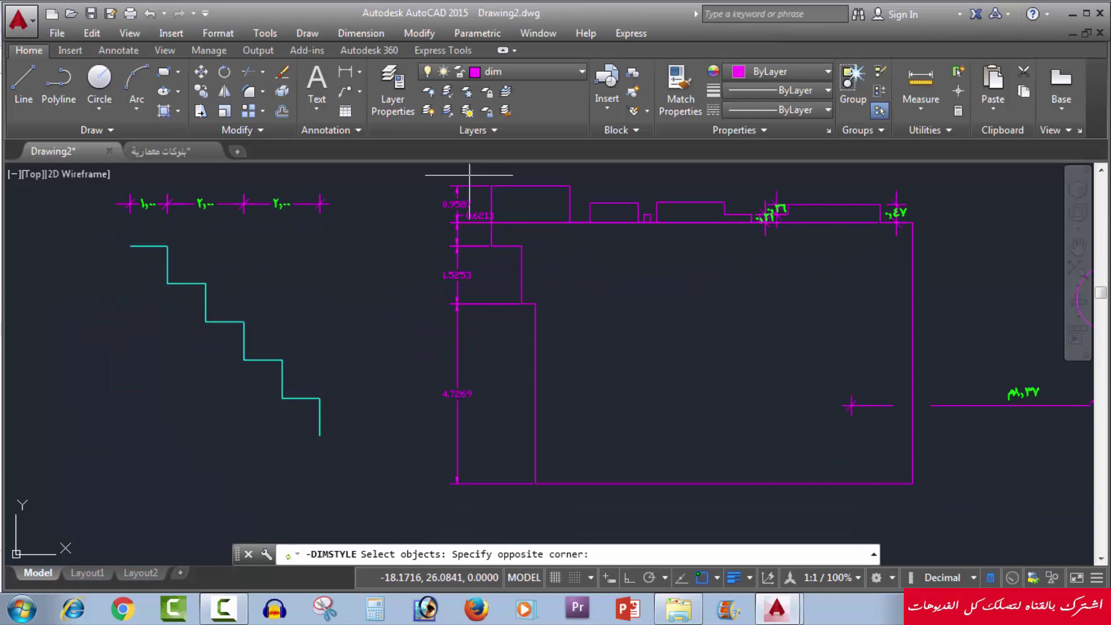
pyautogui.click(415, 505)
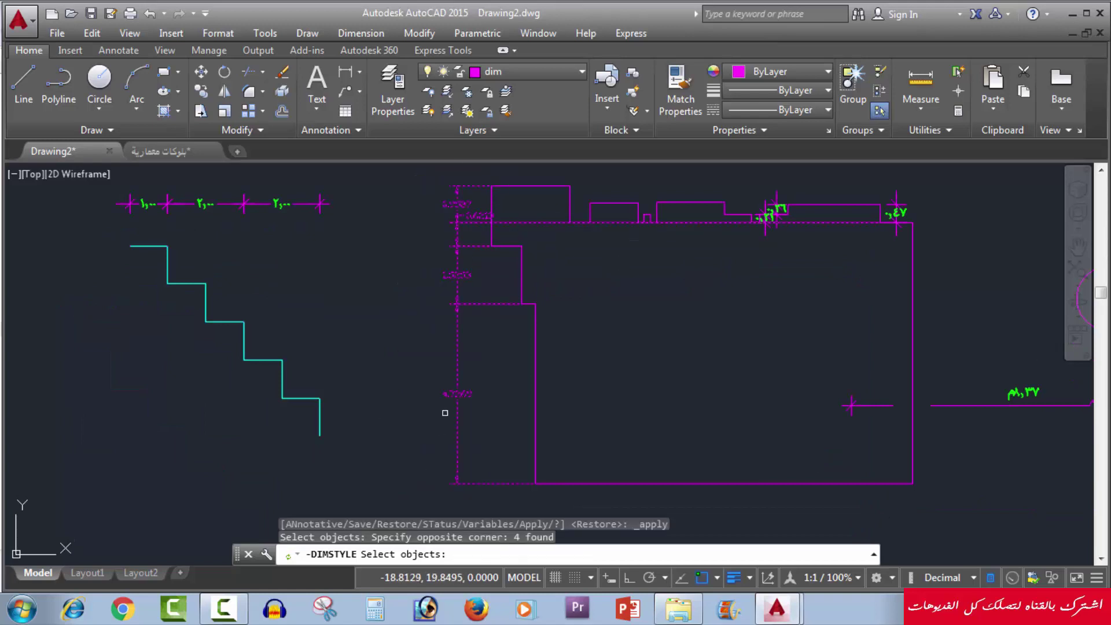
pyautogui.press('Return')
pyautogui.moveTo(454, 318); pyautogui.dragTo(506, 346, button='middle')
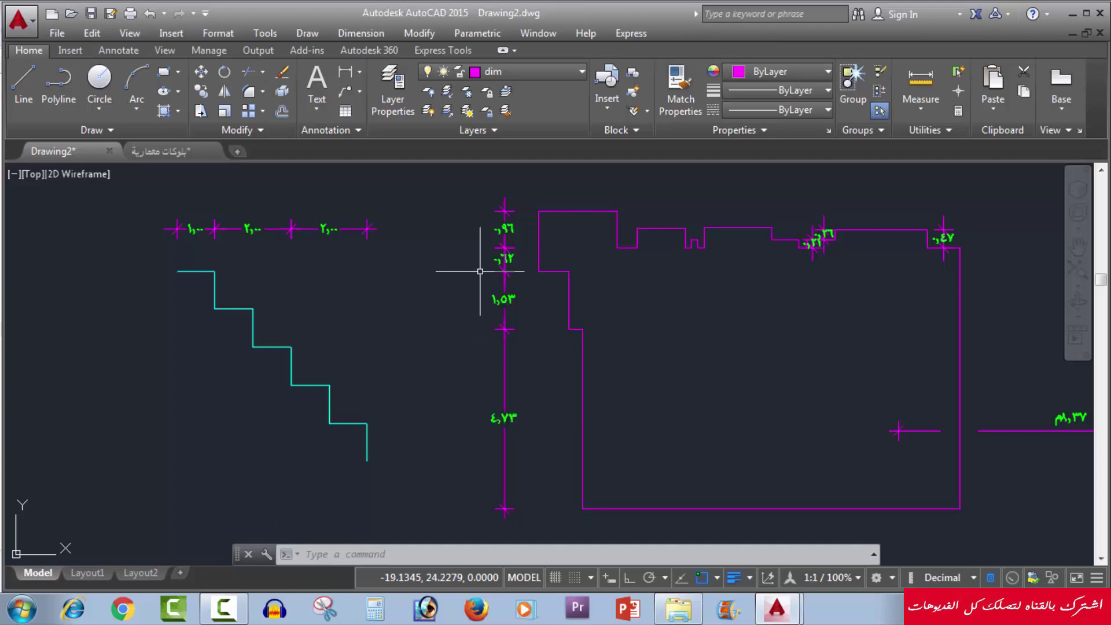
pyautogui.click(381, 35)
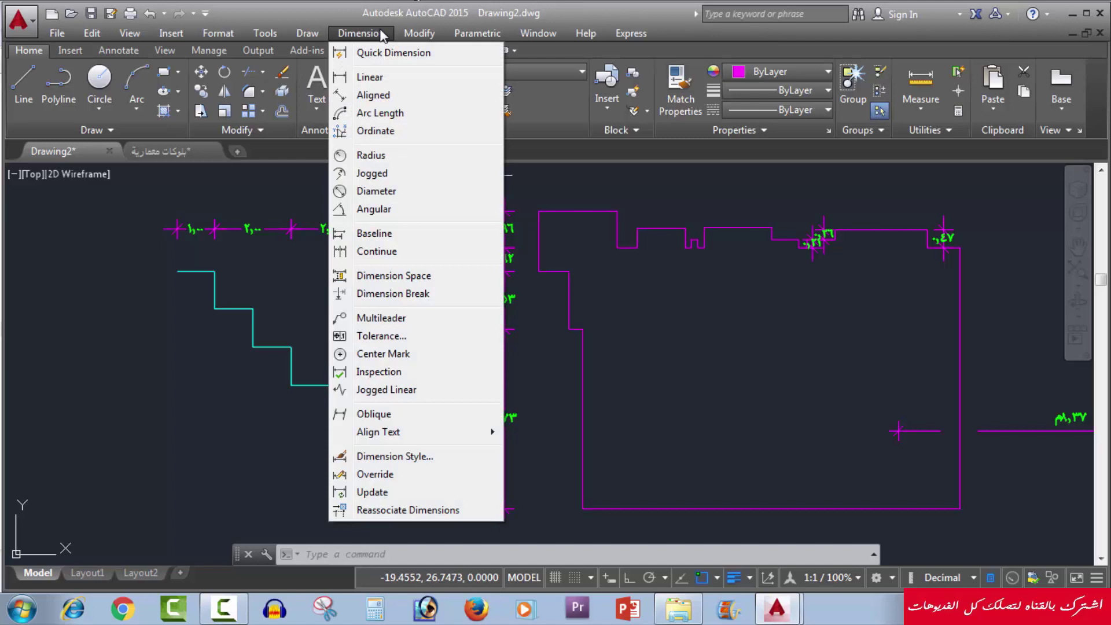
pyautogui.click(381, 33)
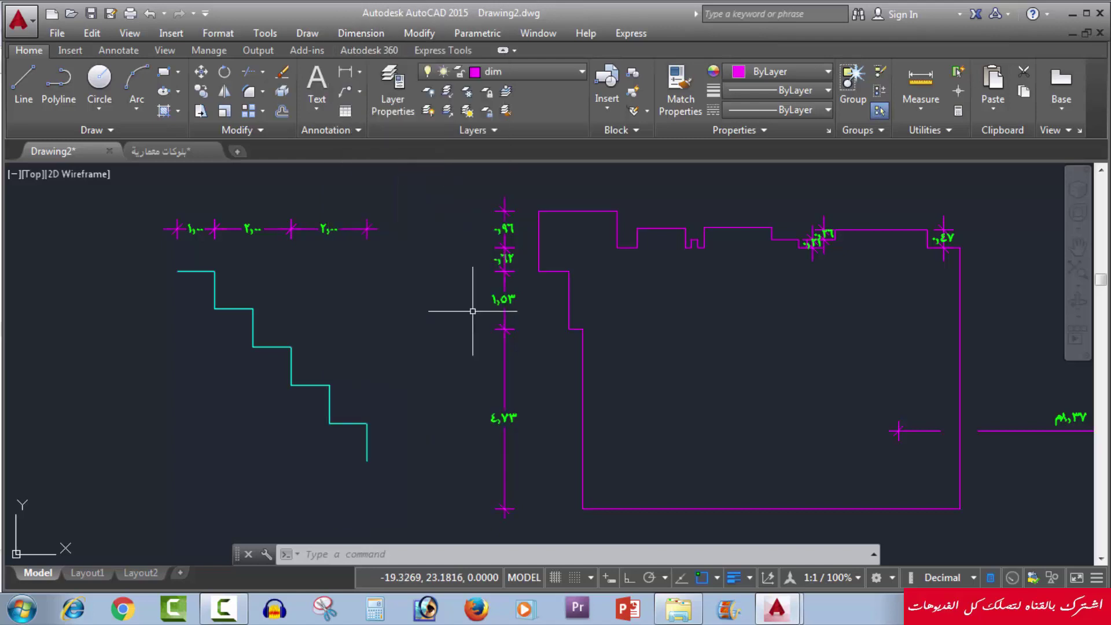